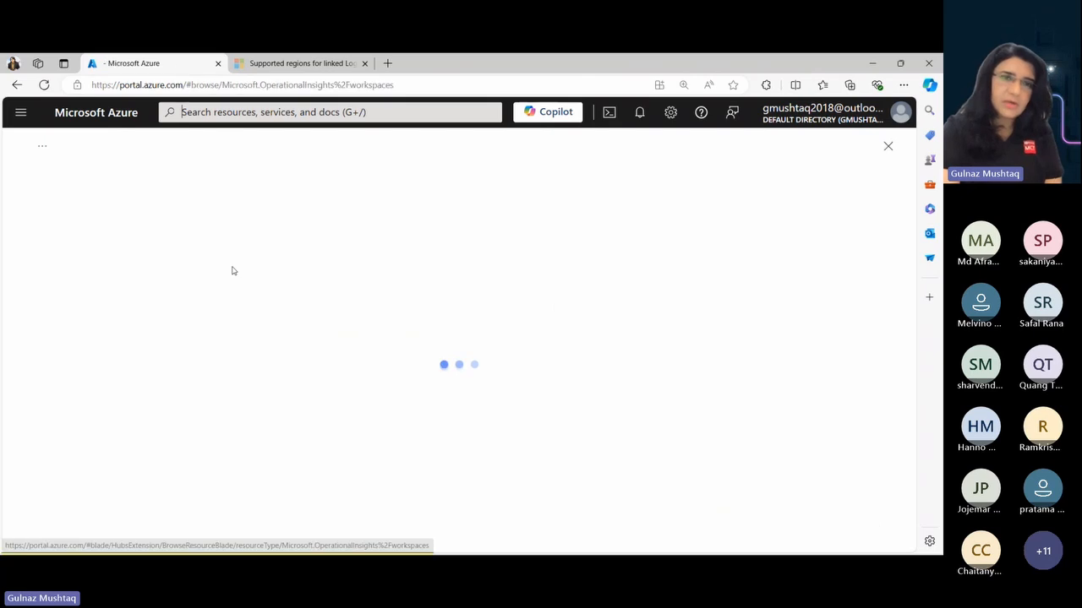
# - Open the Log Analytics workspaces service and start a new workspace under the Visual Studio Enterprise Subscription
pyautogui.click(262, 379)
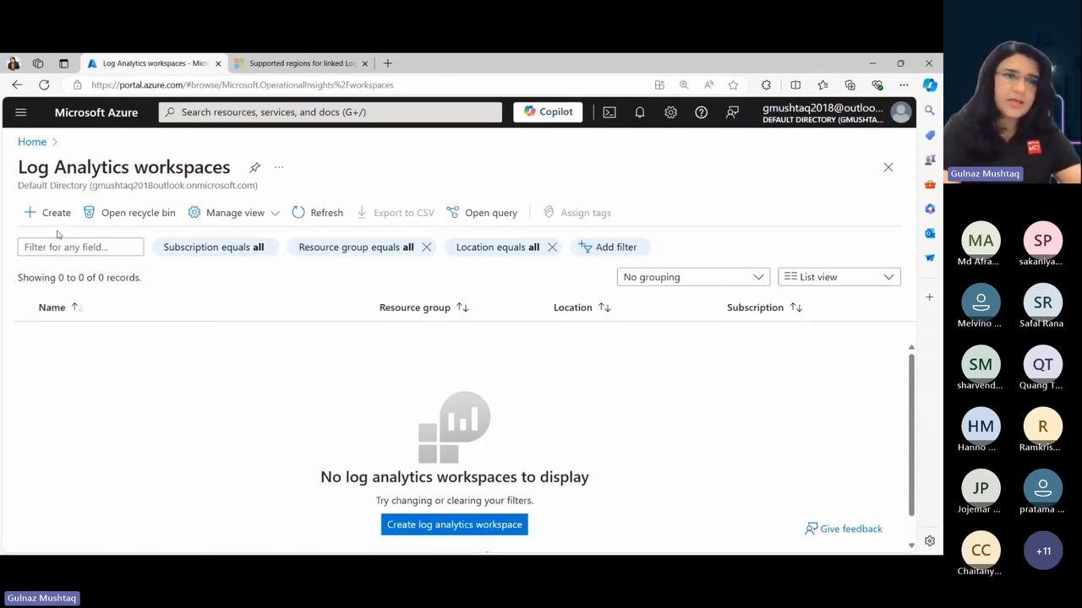
pyautogui.click(53, 219)
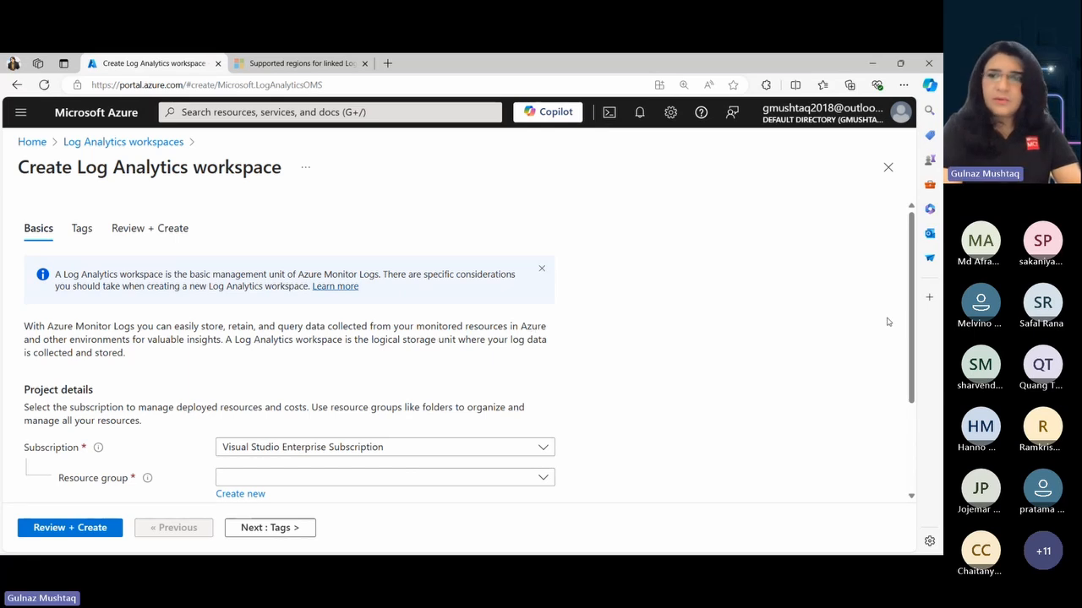
pyautogui.moveTo(913, 332); pyautogui.dragTo(905, 425)
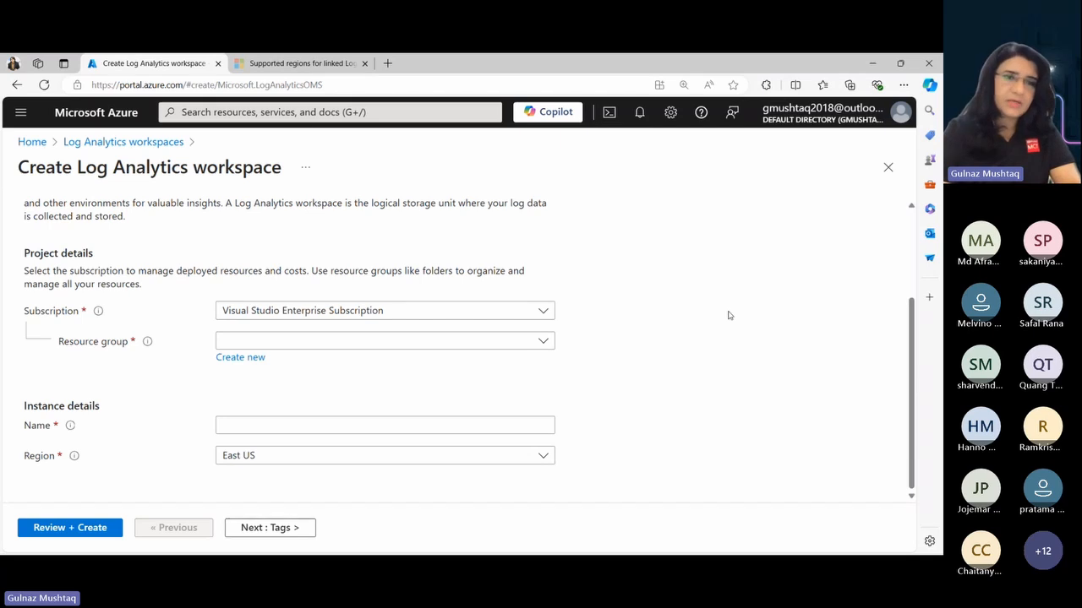
pyautogui.click(542, 312)
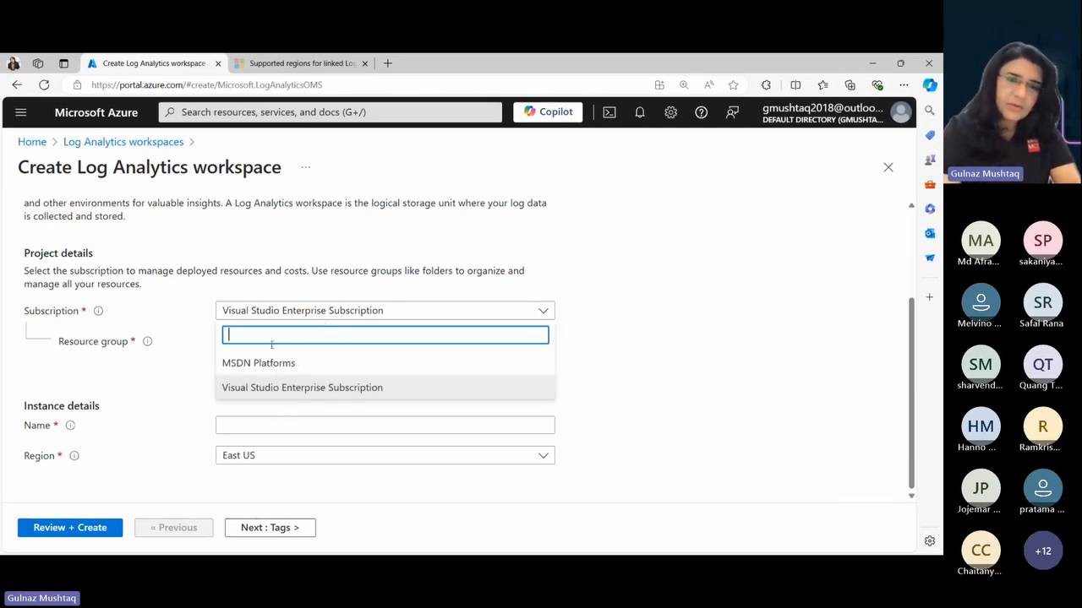
pyautogui.click(273, 388)
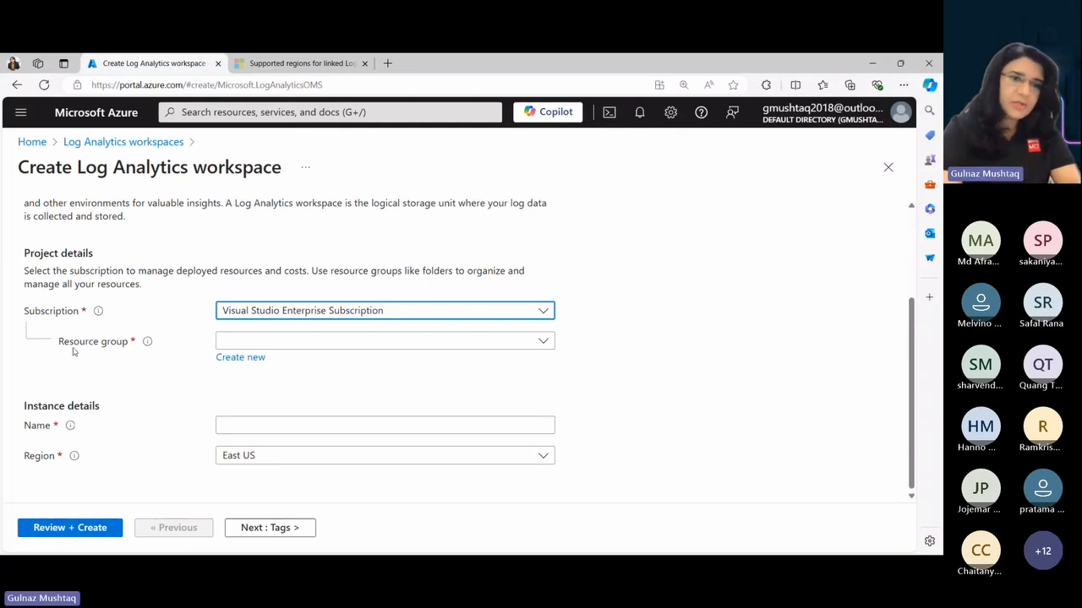
# - Create a new resource group named contoso-infra-resources for the Log Analytics workspace
pyautogui.moveTo(142, 344)
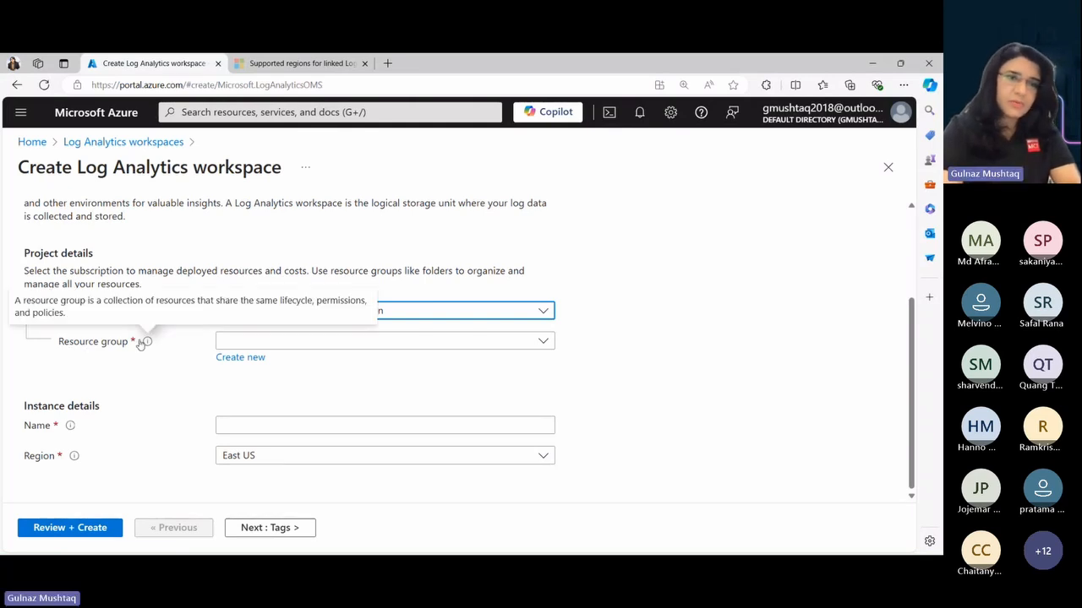
pyautogui.click(236, 358)
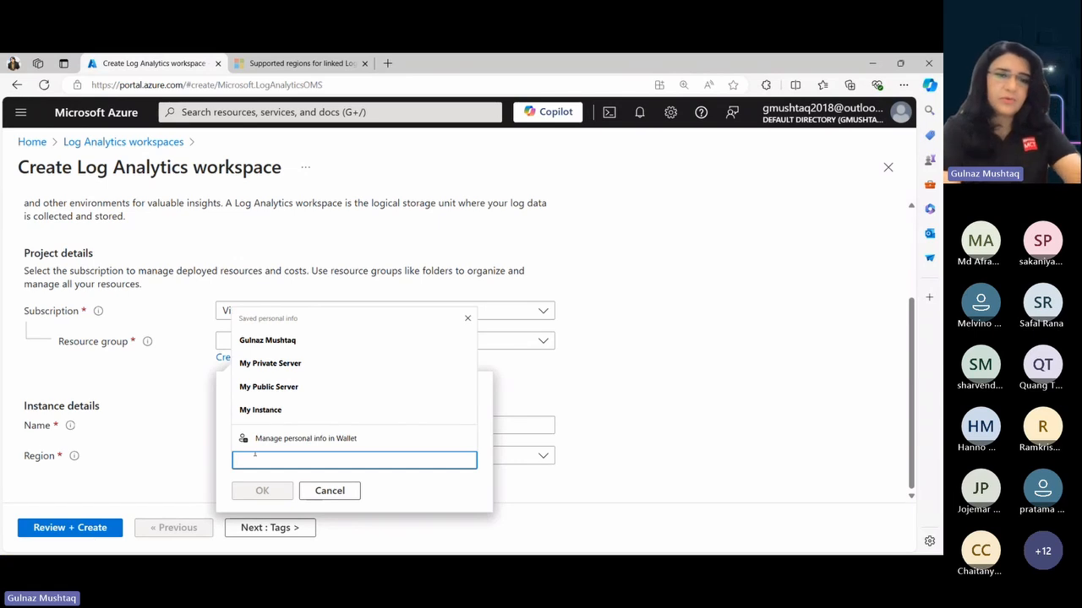
pyautogui.write('co')
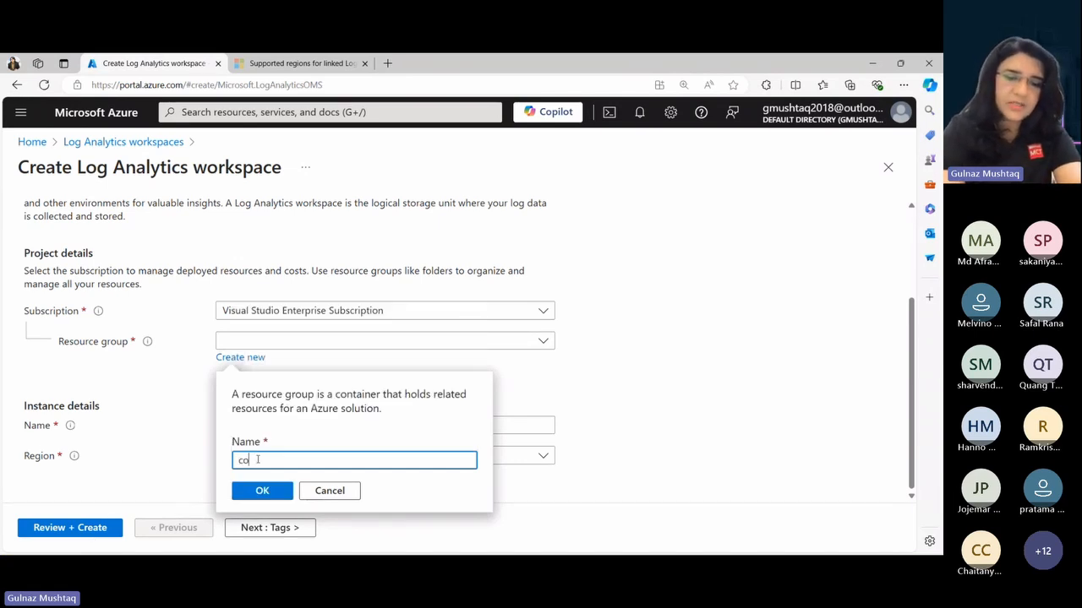
pyautogui.write('ntoso')
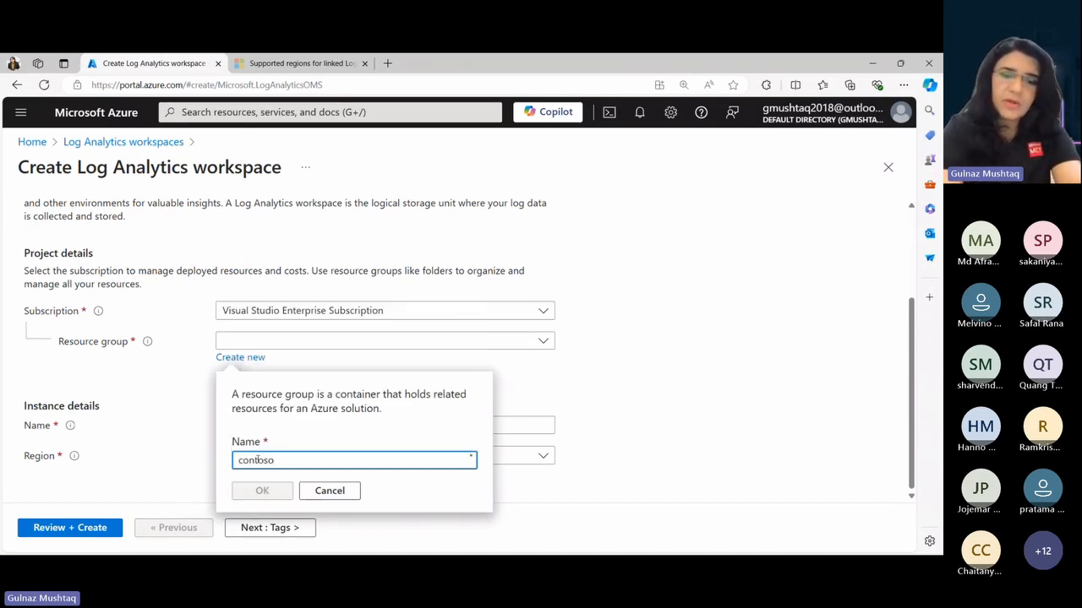
pyautogui.write('-i')
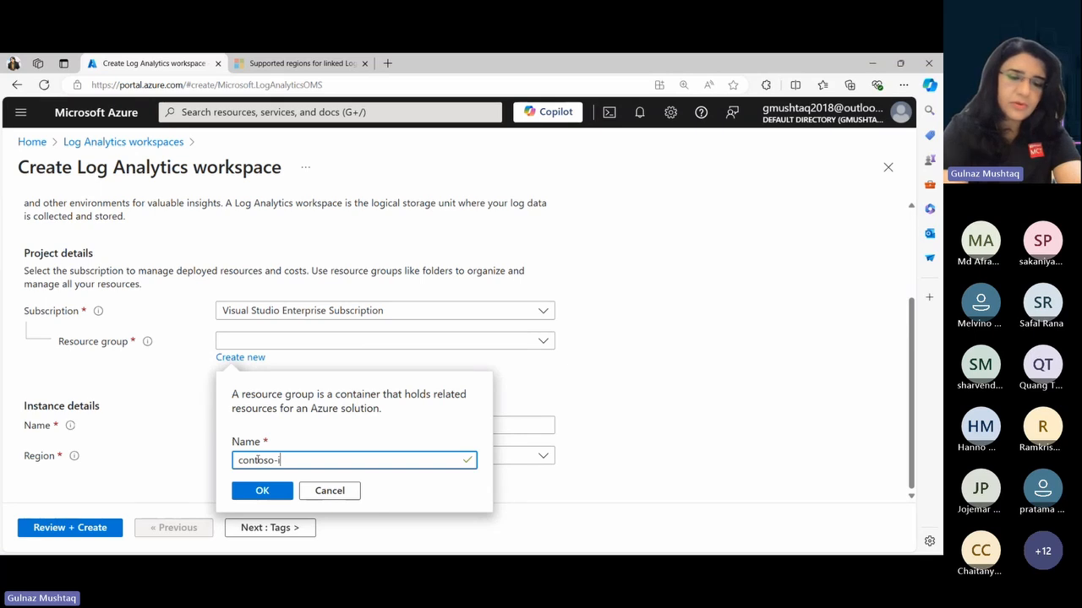
pyautogui.write('nfra')
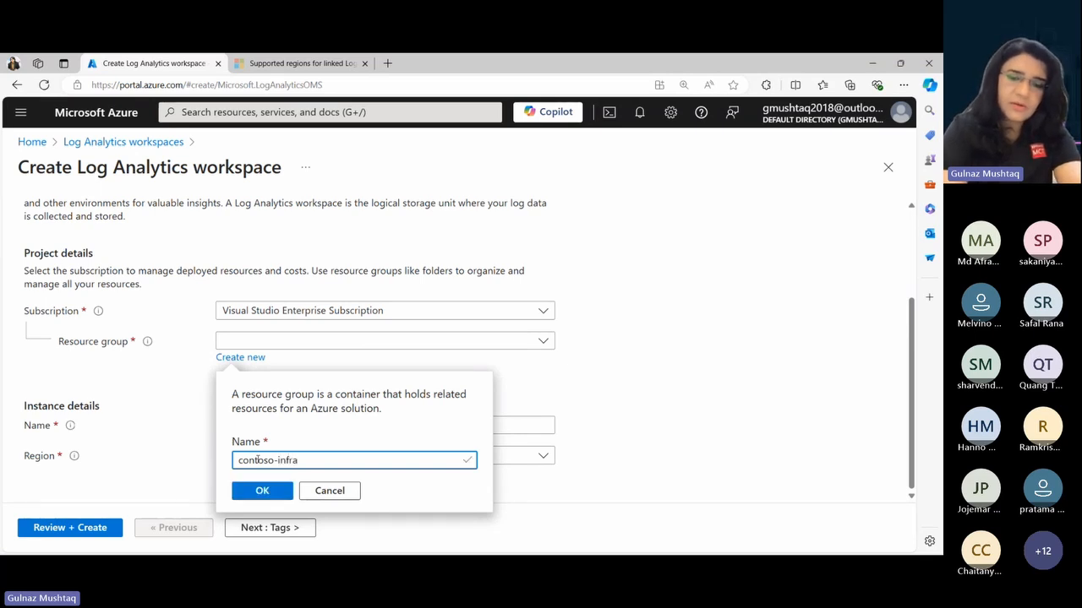
pyautogui.write('-resou')
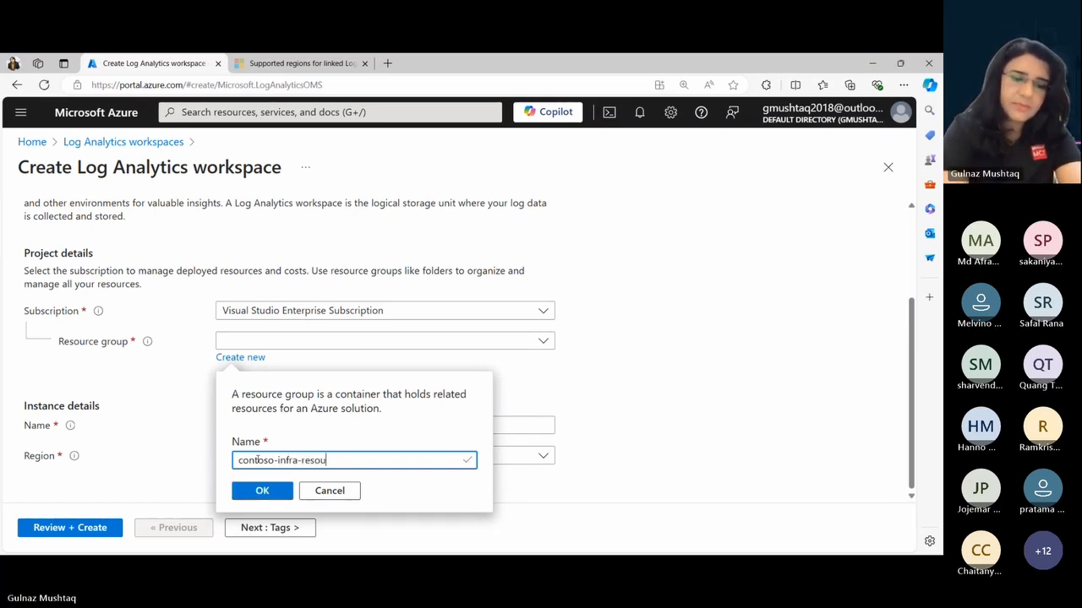
pyautogui.write('rces')
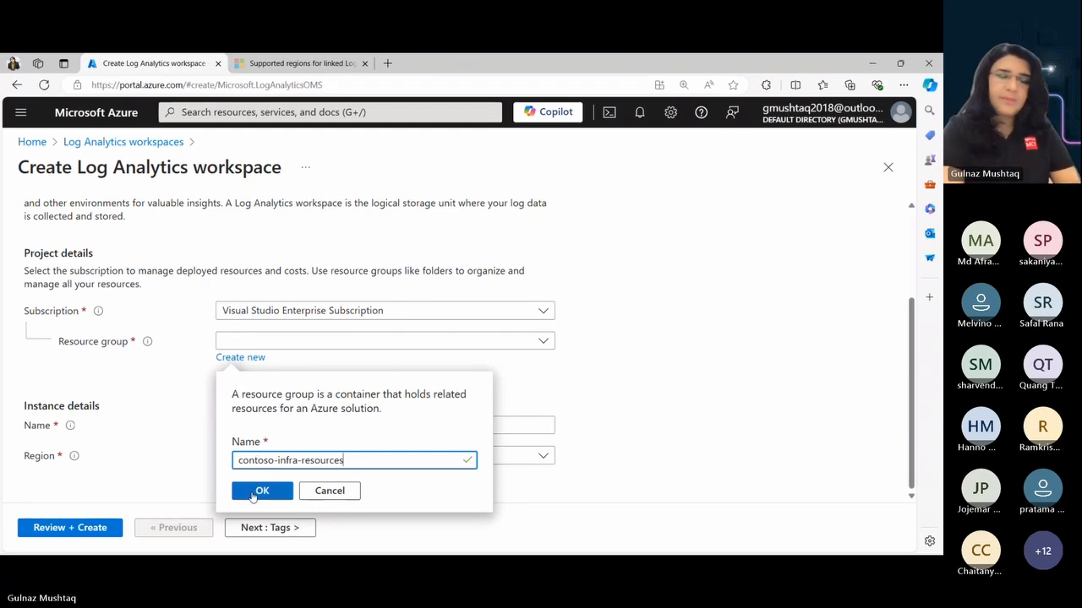
pyautogui.click(253, 493)
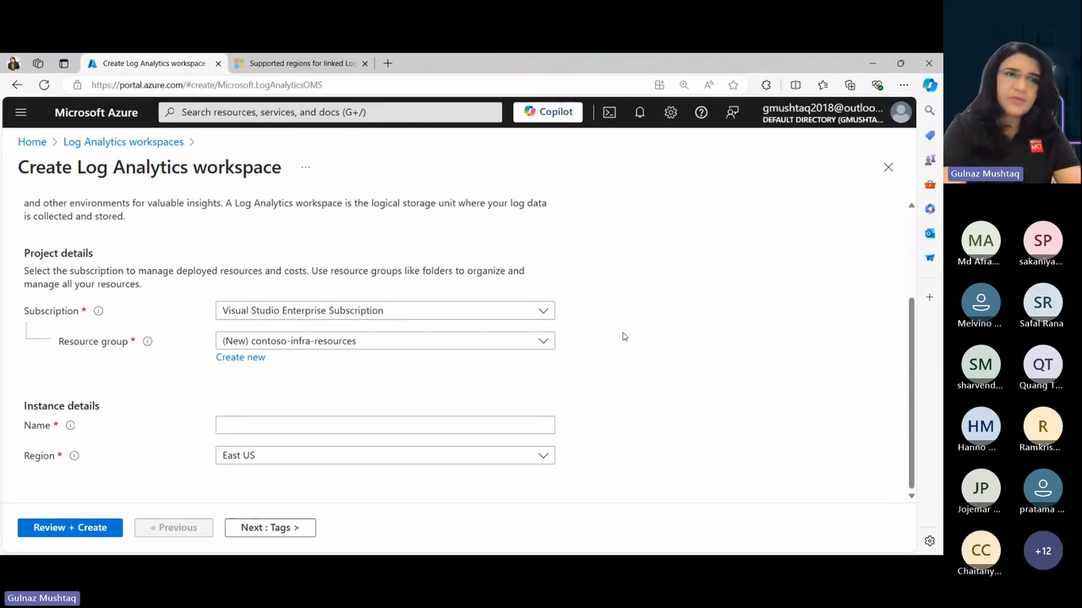
# - Name the Log Analytics workspace contosoinfraworkspace, and review and deploy it
pyautogui.moveTo(16, 170); pyautogui.dragTo(282, 174)
pyautogui.click(681, 415)
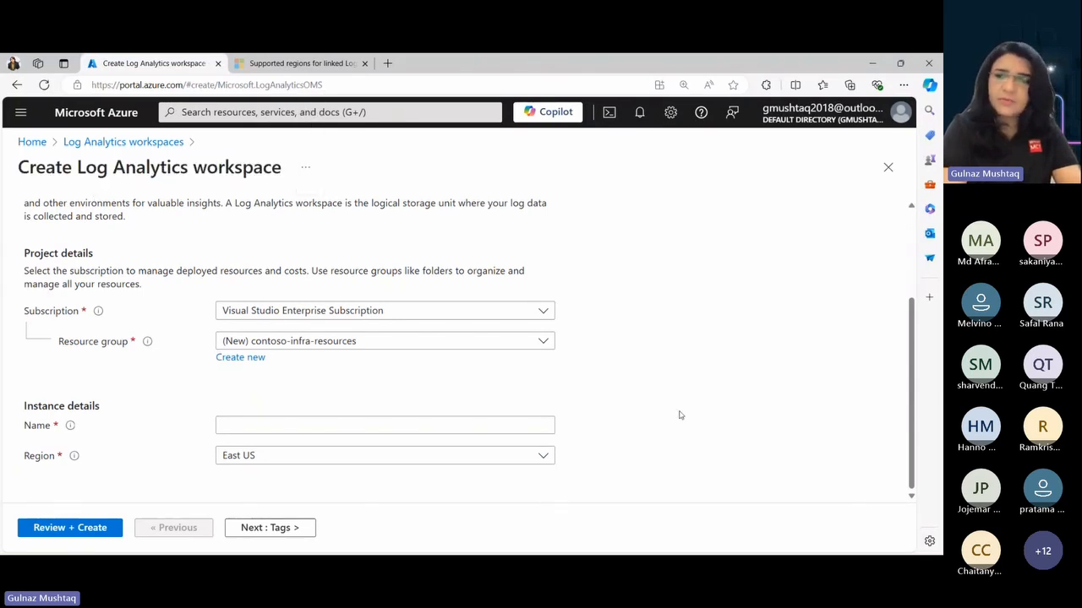
pyautogui.click(229, 425)
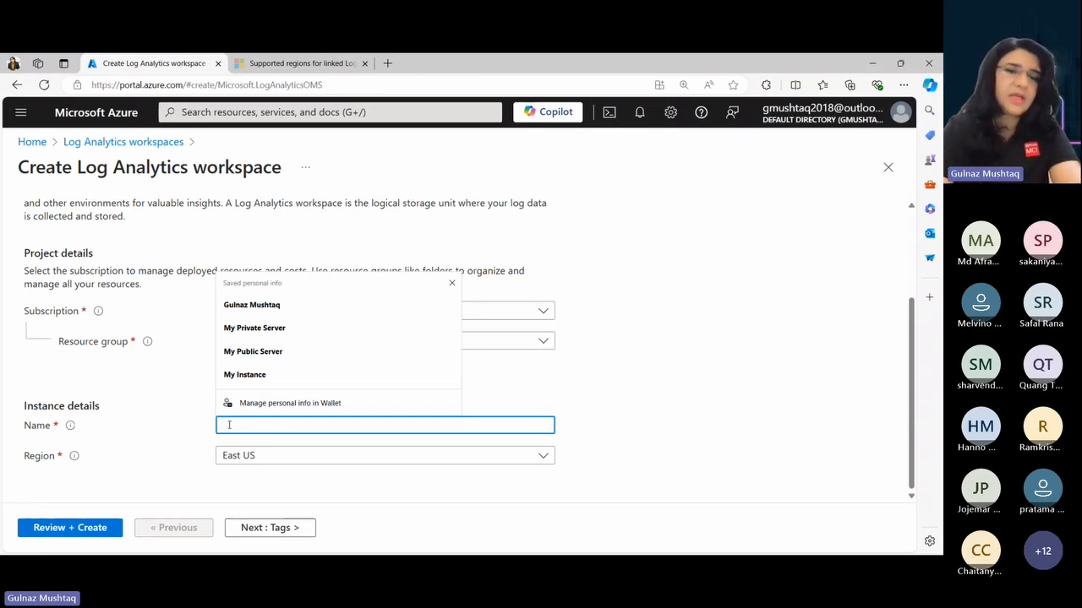
pyautogui.write('contoso')
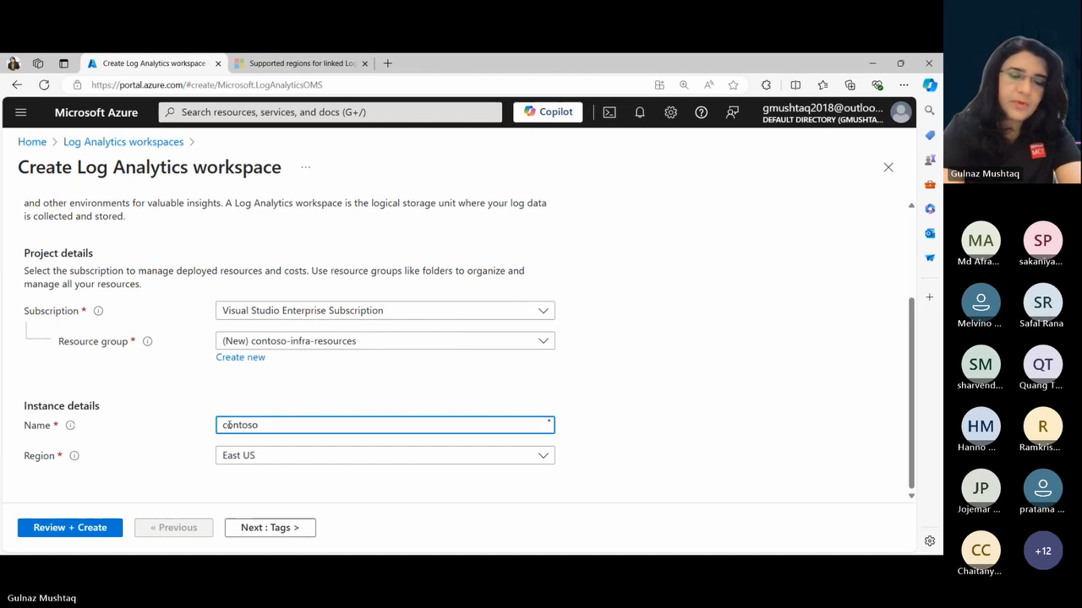
pyautogui.write('infra')
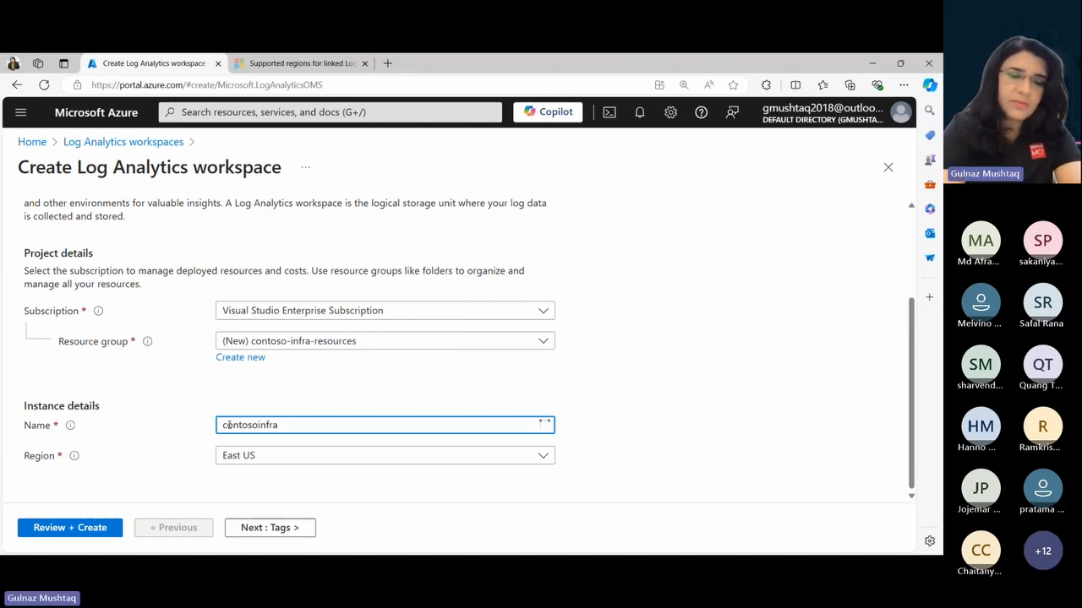
pyautogui.write('workspace')
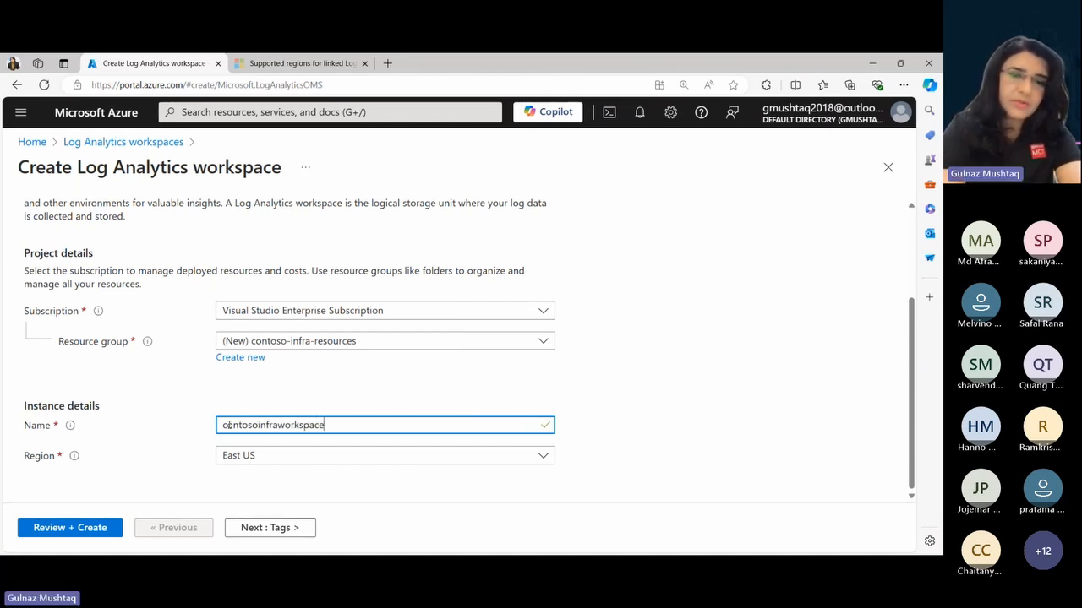
pyautogui.click(646, 463)
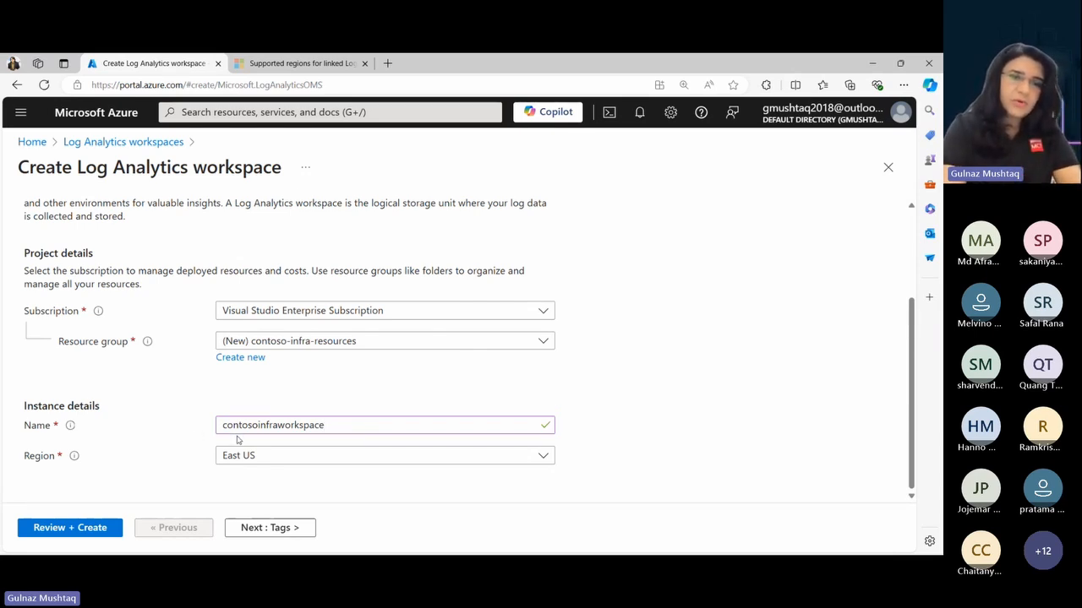
pyautogui.click(335, 428)
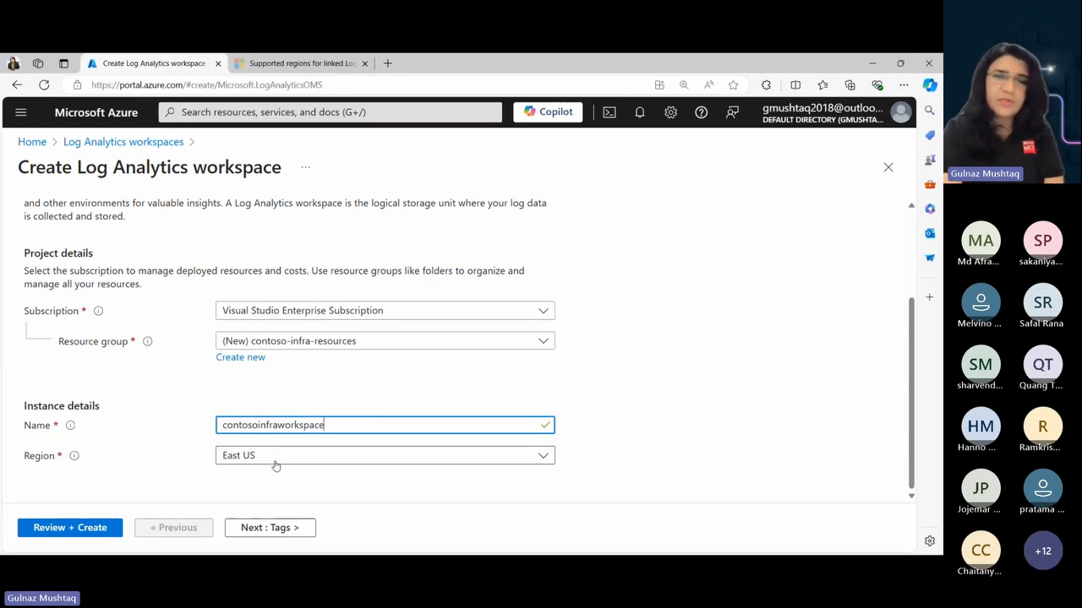
pyautogui.click(93, 529)
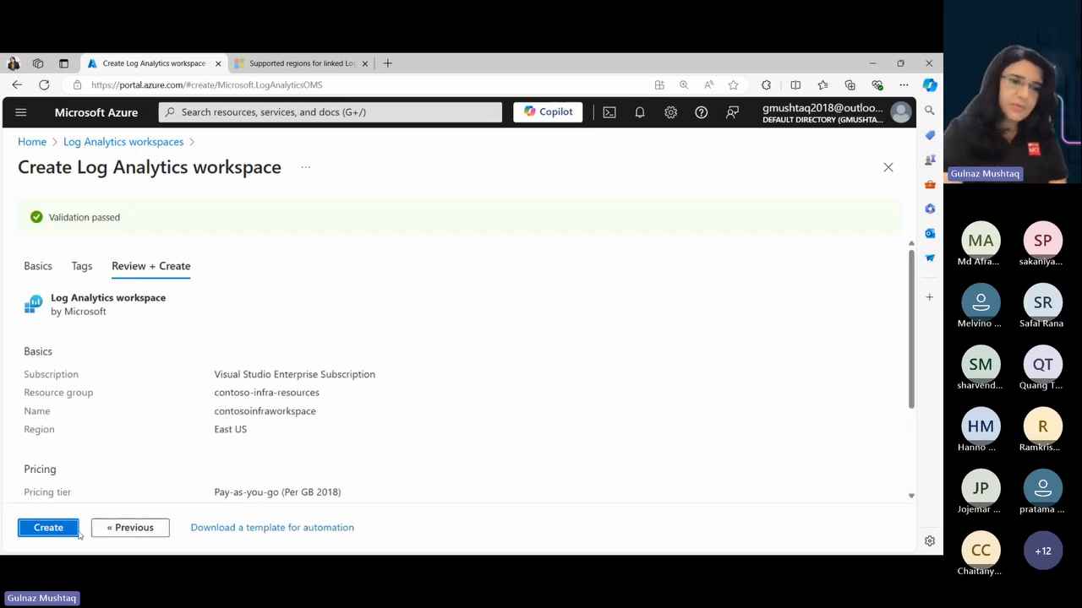
pyautogui.click(38, 532)
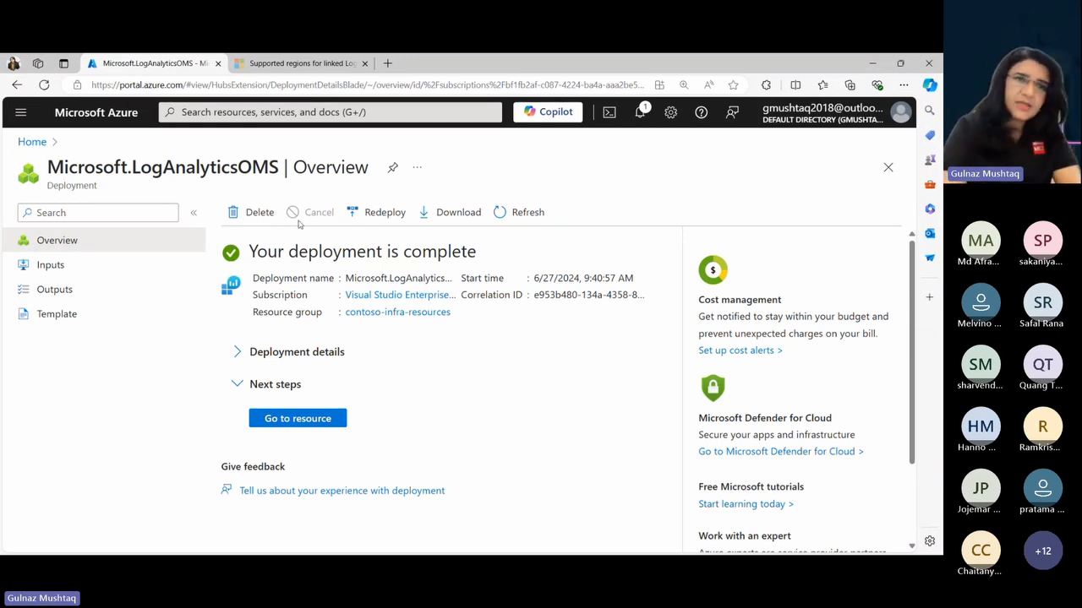
pyautogui.click(196, 113)
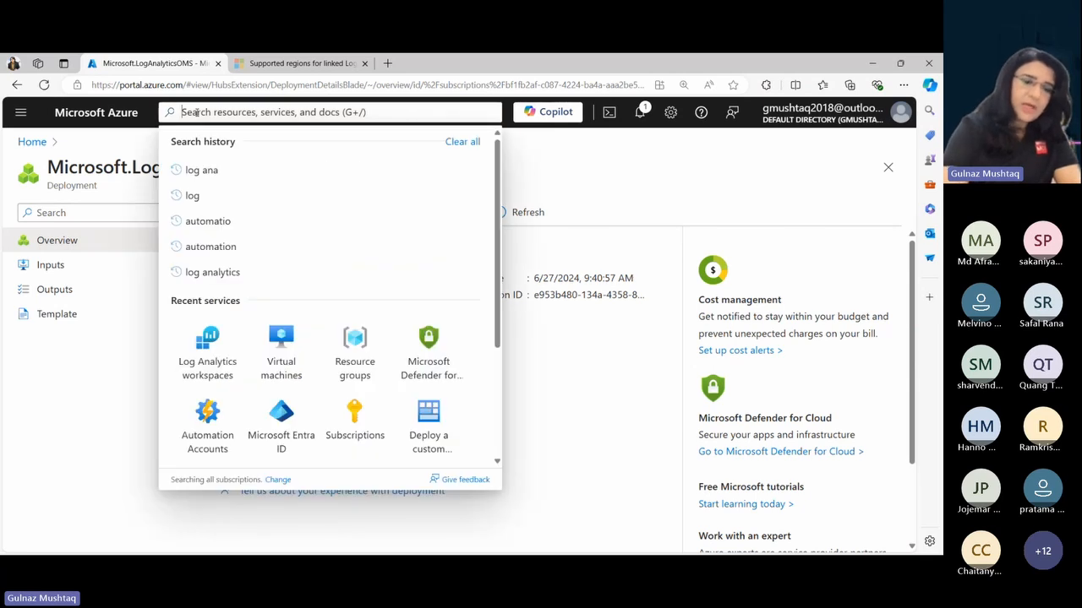
pyautogui.write('az')
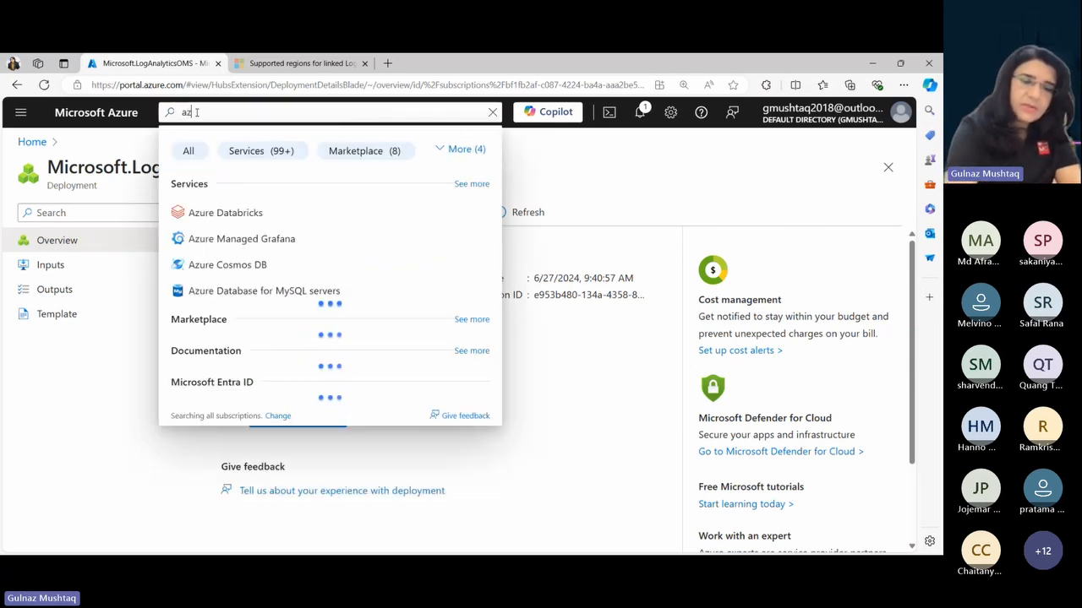
pyautogui.write('ure a')
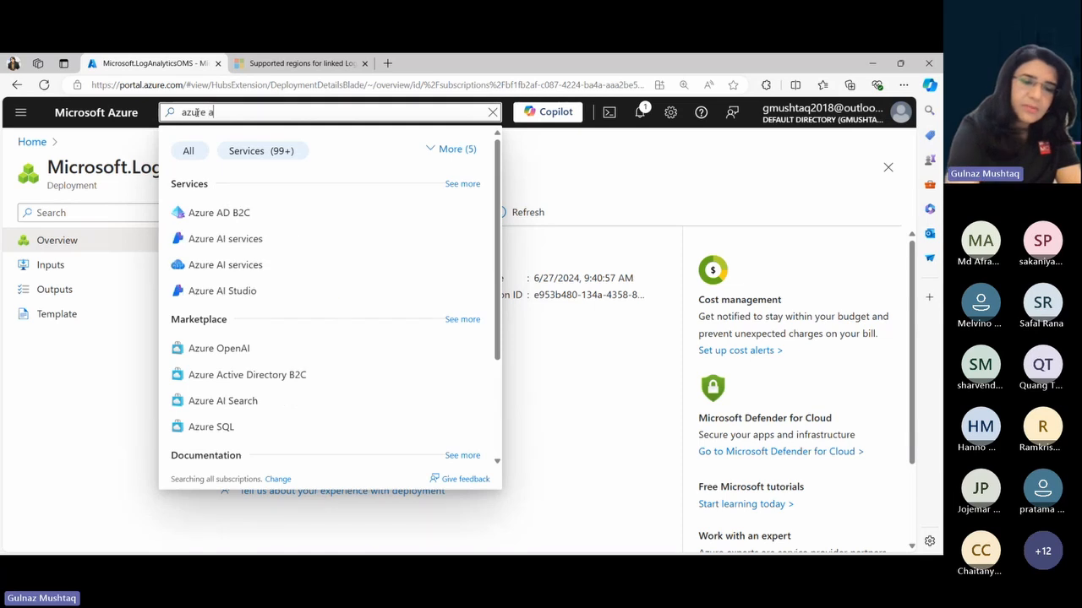
pyautogui.write('uto')
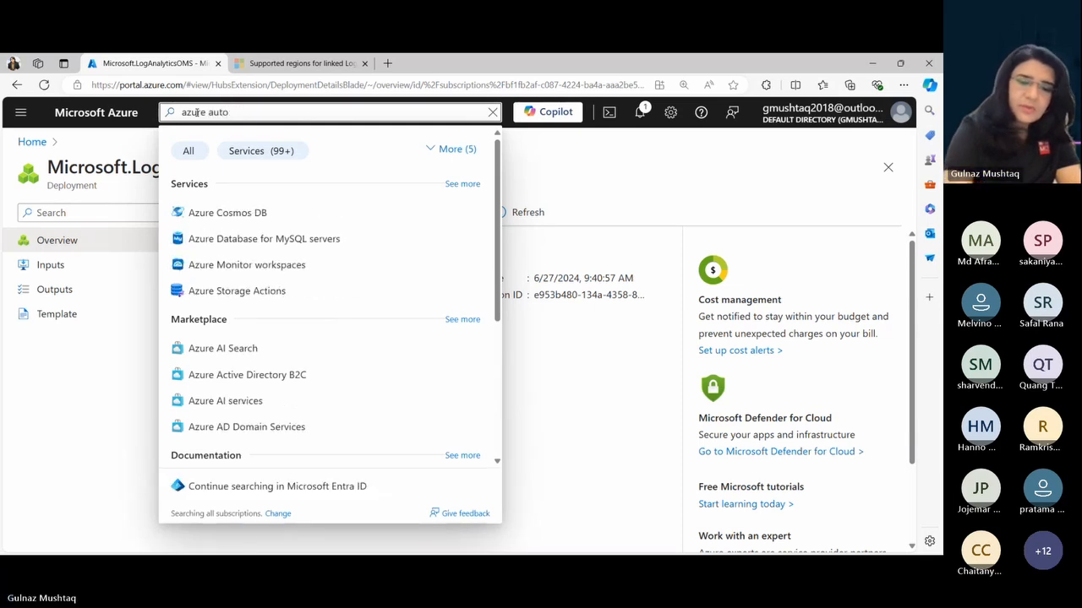
pyautogui.write('mat')
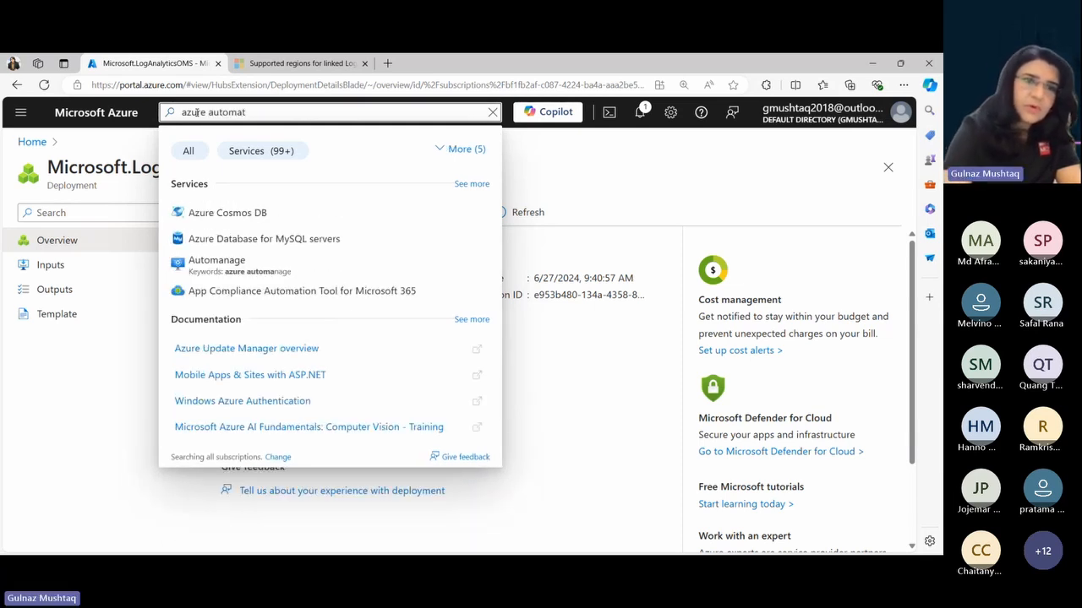
pyautogui.press('BackSpace')
pyautogui.press('BackSpace')
pyautogui.press('BackSpace')
pyautogui.press('BackSpace')
pyautogui.press('BackSpace')
pyautogui.press('BackSpace')
pyautogui.press('BackSpace')
pyautogui.press('BackSpace')
pyautogui.press('BackSpace')
pyautogui.press('BackSpace')
pyautogui.press('BackSpace')
pyautogui.press('BackSpace')
pyautogui.press('BackSpace')
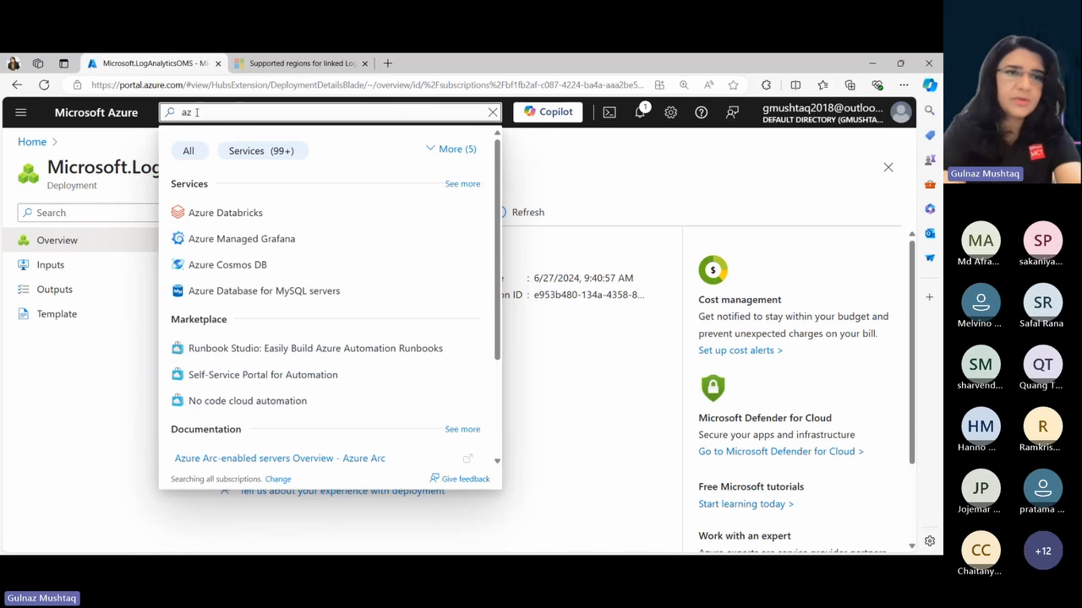
# - Search the portal for "automatio", open the Automation Accounts service, and start creating a new account
pyautogui.write('automatio')
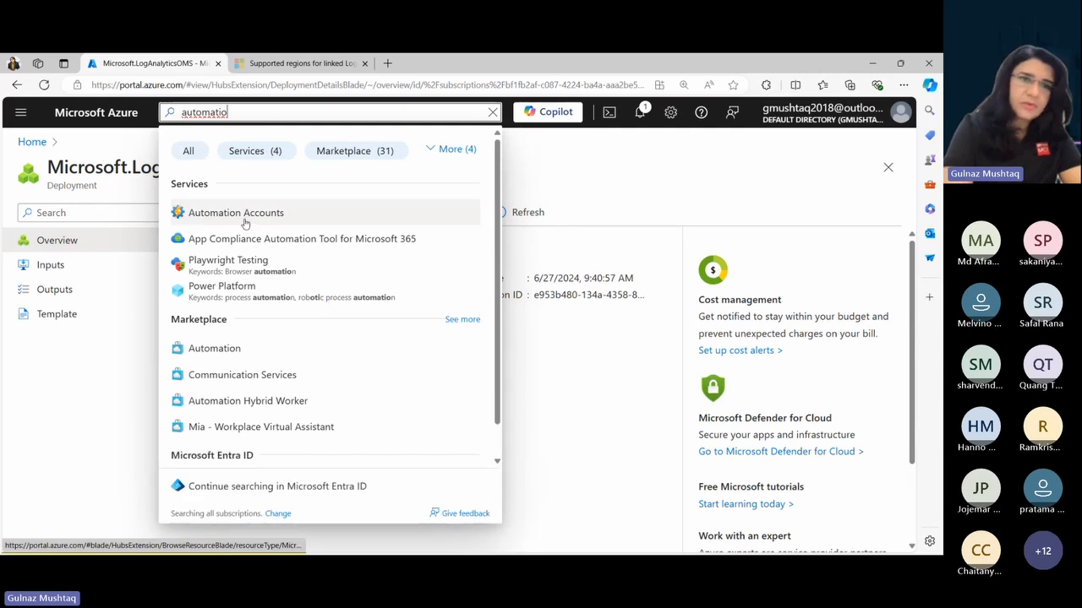
pyautogui.click(245, 213)
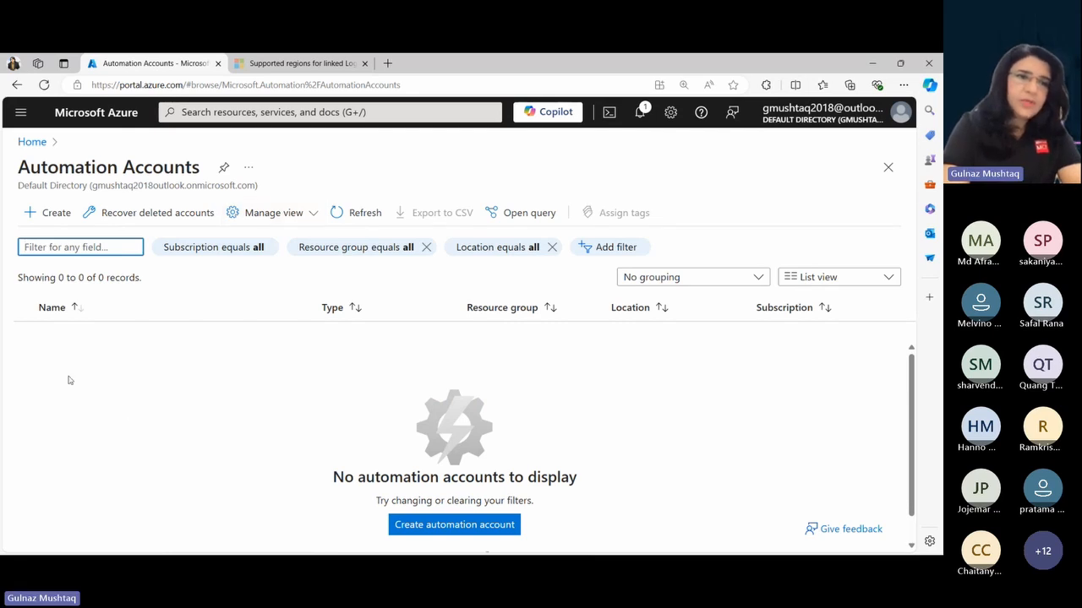
pyautogui.click(58, 216)
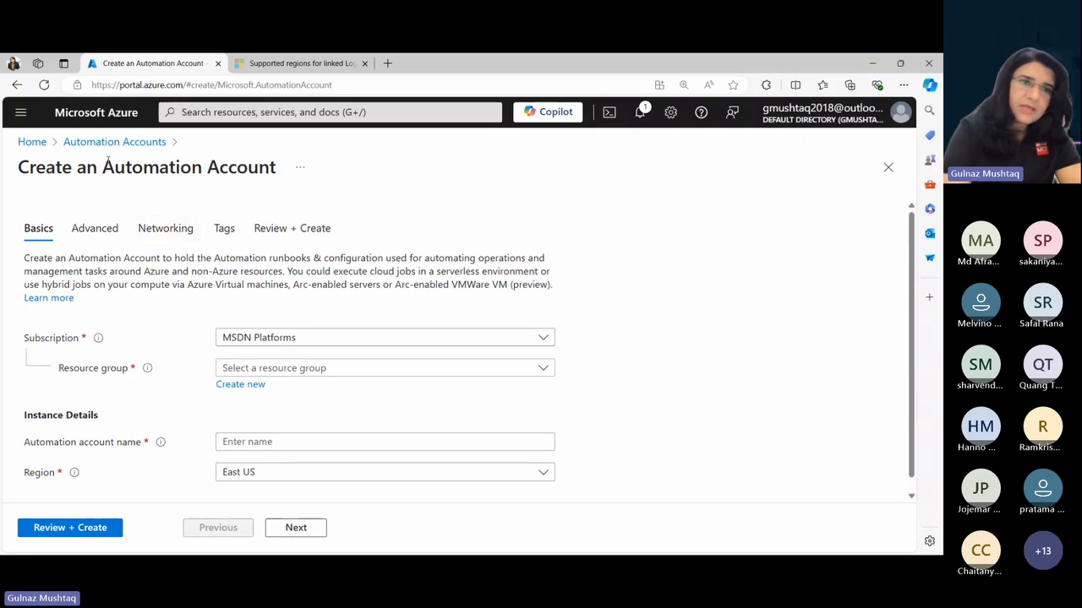
# - Assign the new Automation account to the Visual Studio Enterprise Subscription and the contoso-infra-resources resource group
pyautogui.click(275, 341)
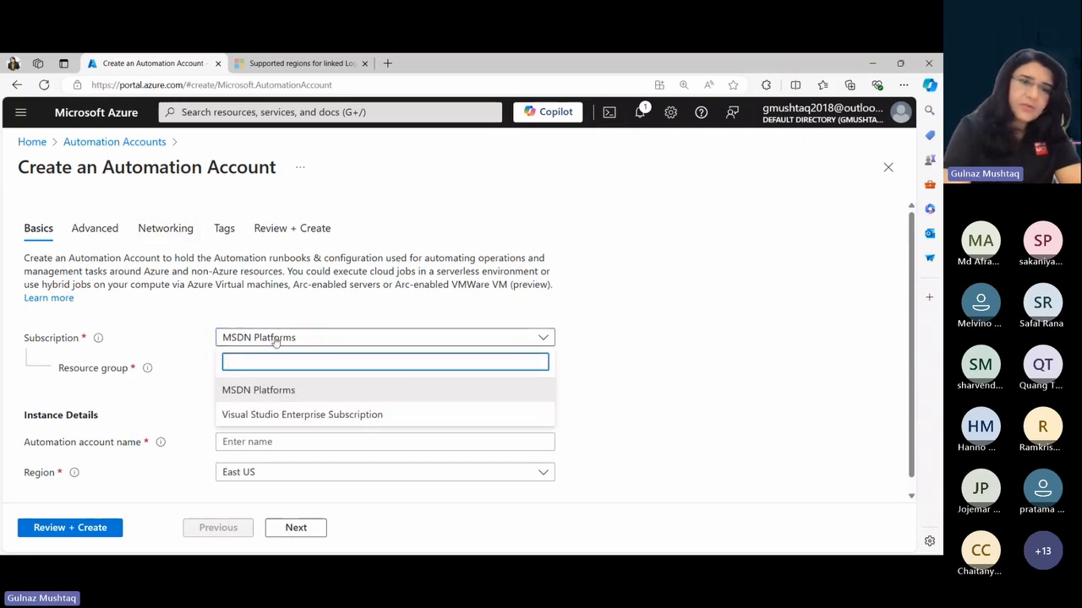
pyautogui.click(282, 417)
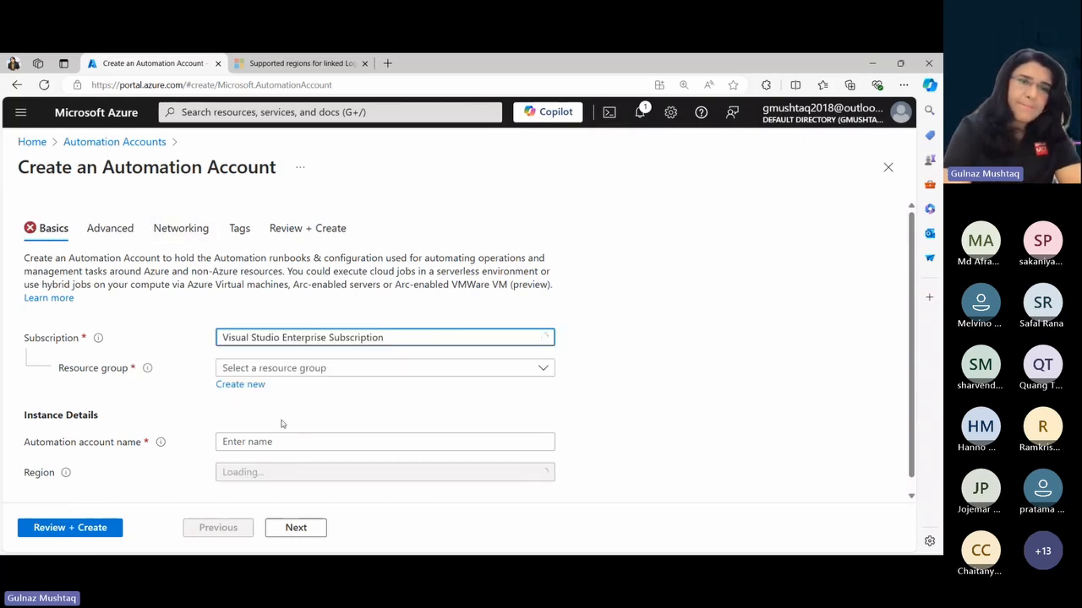
pyautogui.click(361, 368)
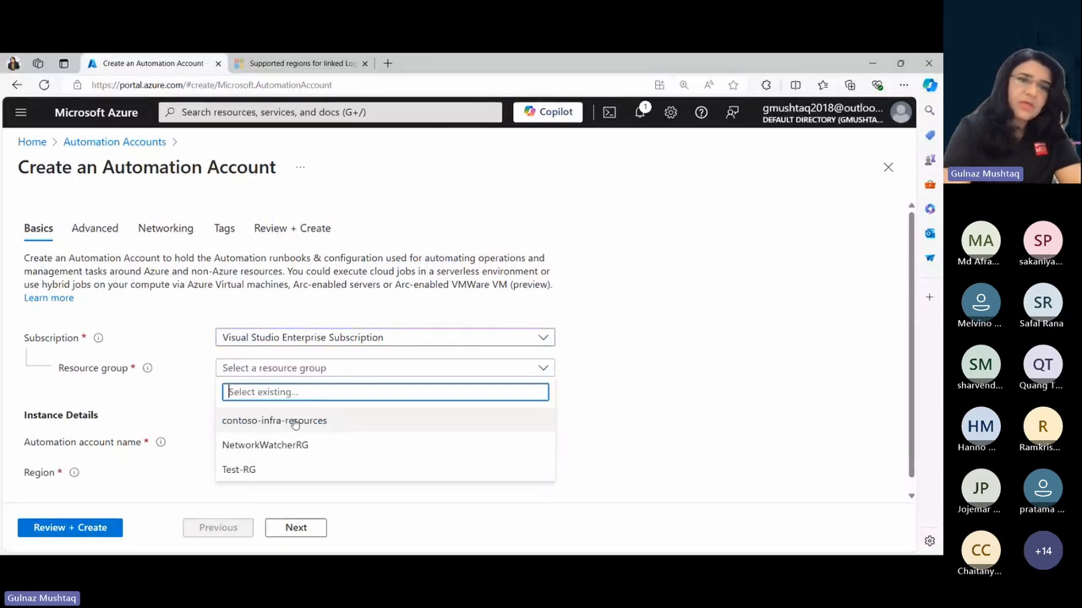
pyautogui.click(299, 428)
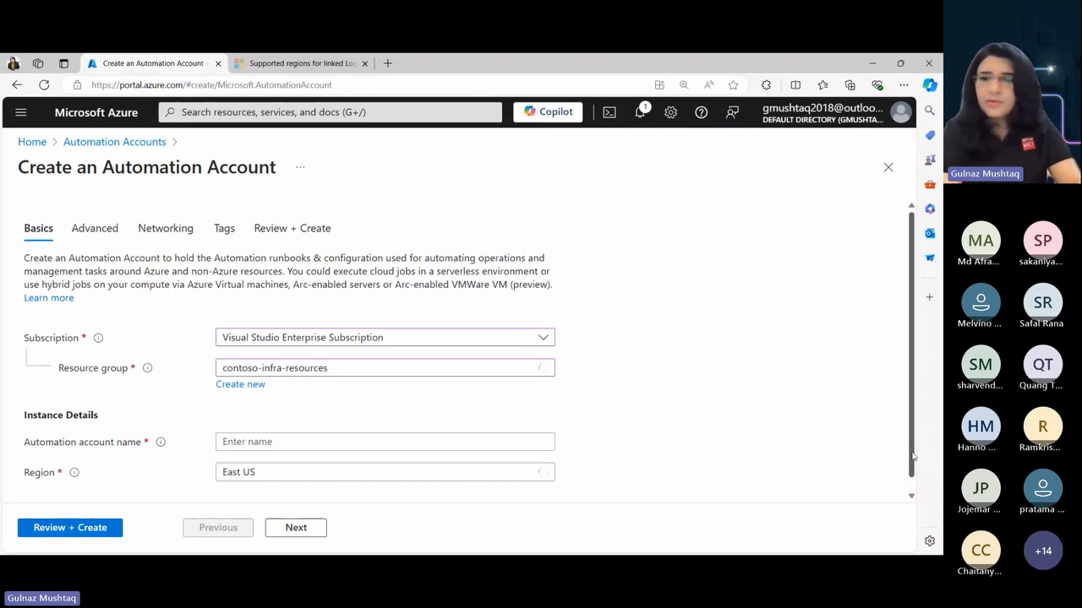
# - Name the Automation account contosoautomationaccount
pyautogui.scroll(-1, 912, 465)
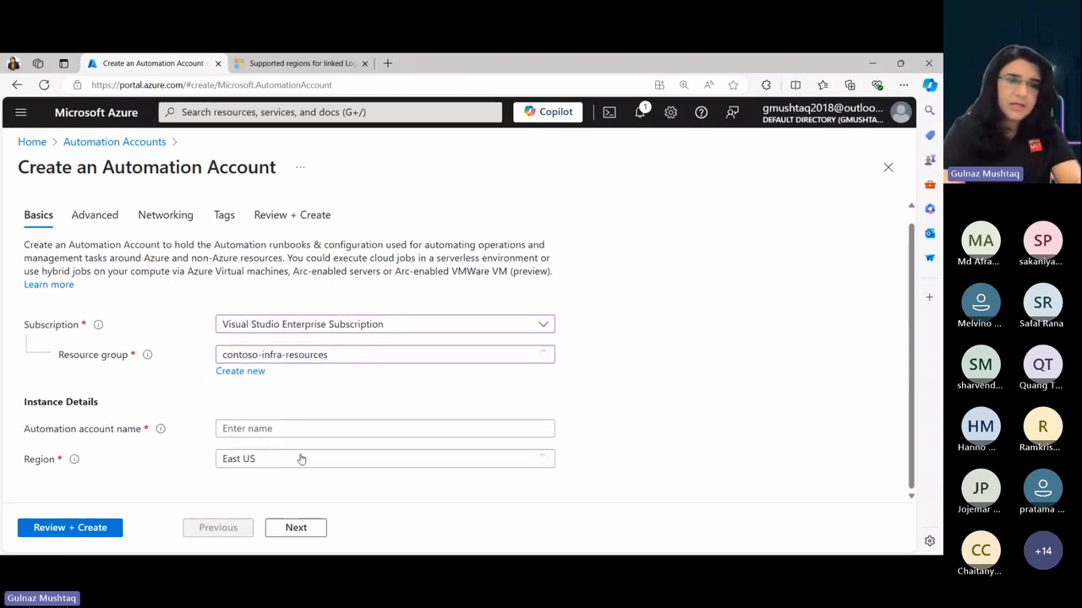
pyautogui.click(264, 429)
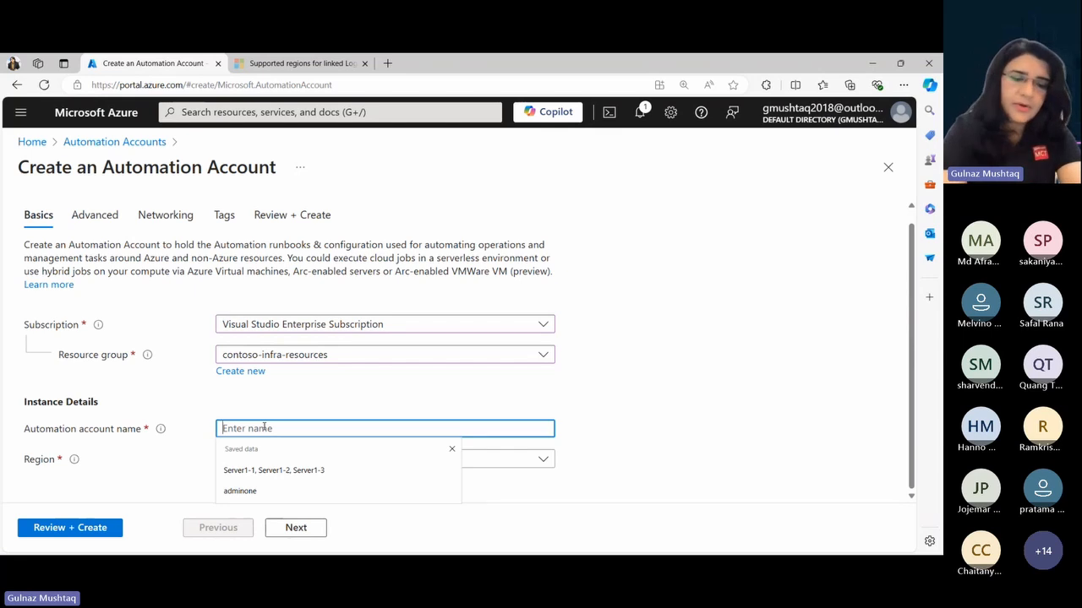
pyautogui.write('contoso')
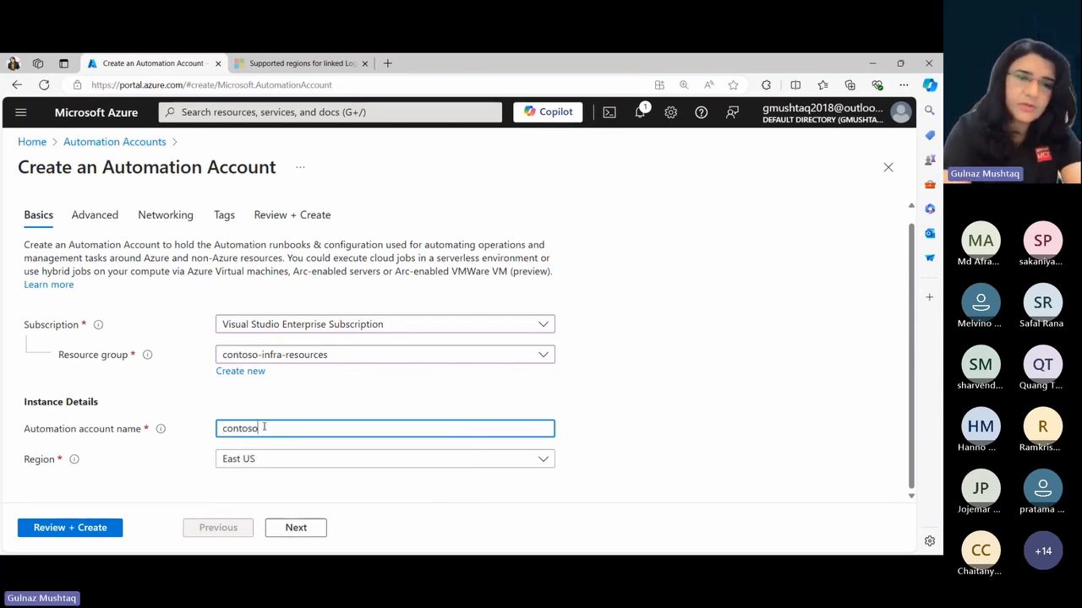
pyautogui.write('aut')
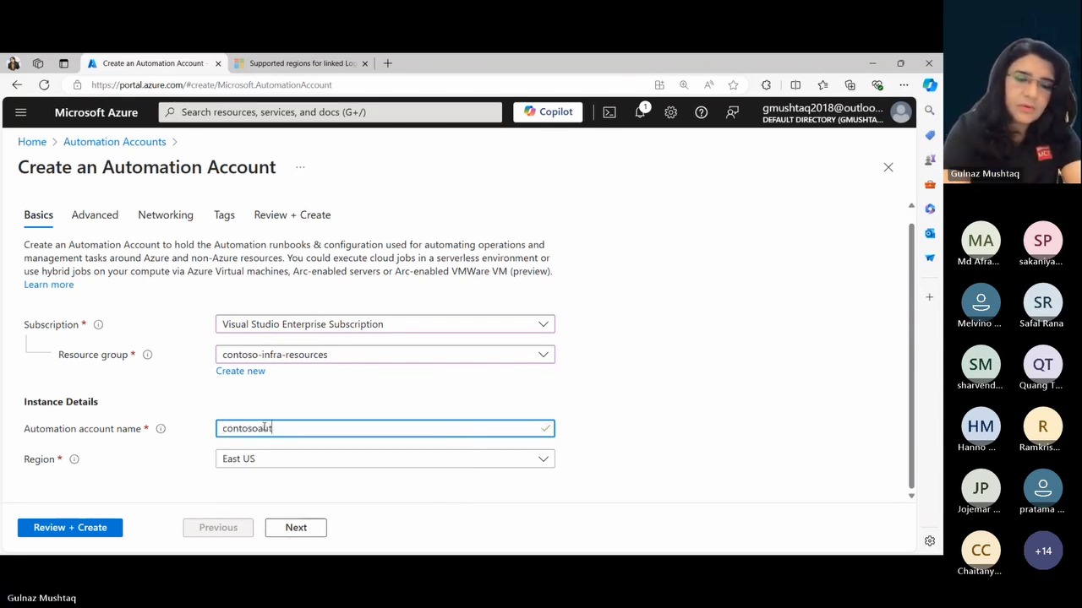
pyautogui.write('omationa')
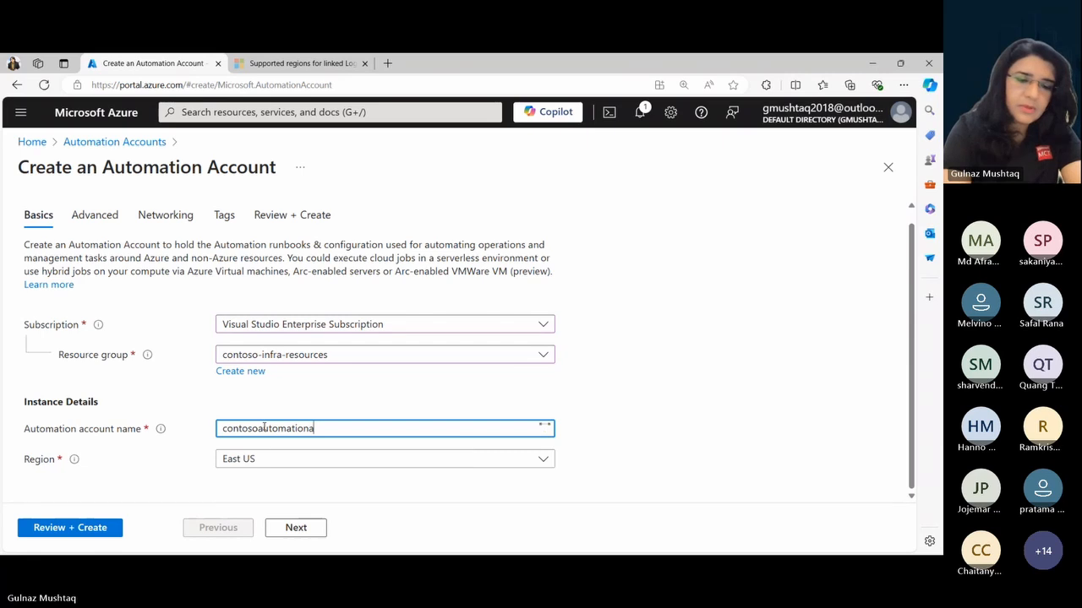
pyautogui.write('ccount')
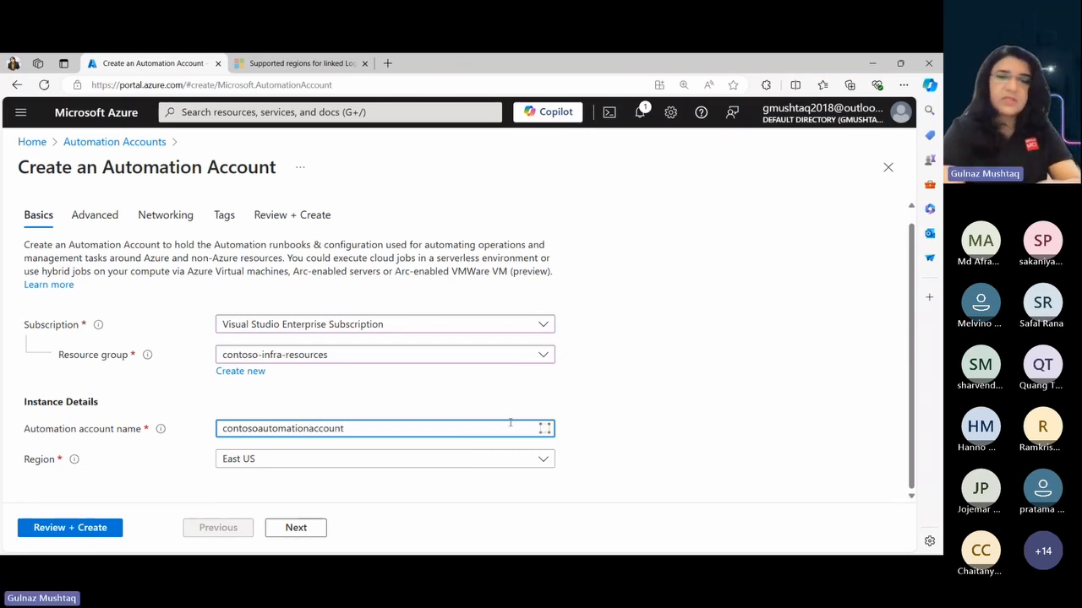
pyautogui.click(638, 444)
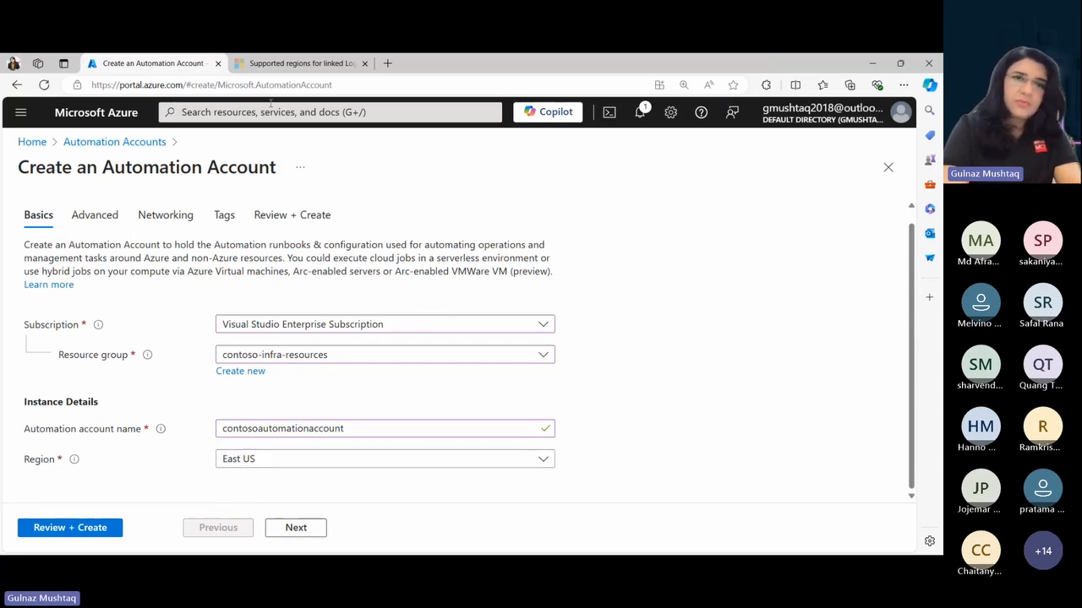
# - Examine the supported regions article for the Log Analytics linking requirements and the Automation region mapped to an EastUS workspace
pyautogui.click(272, 66)
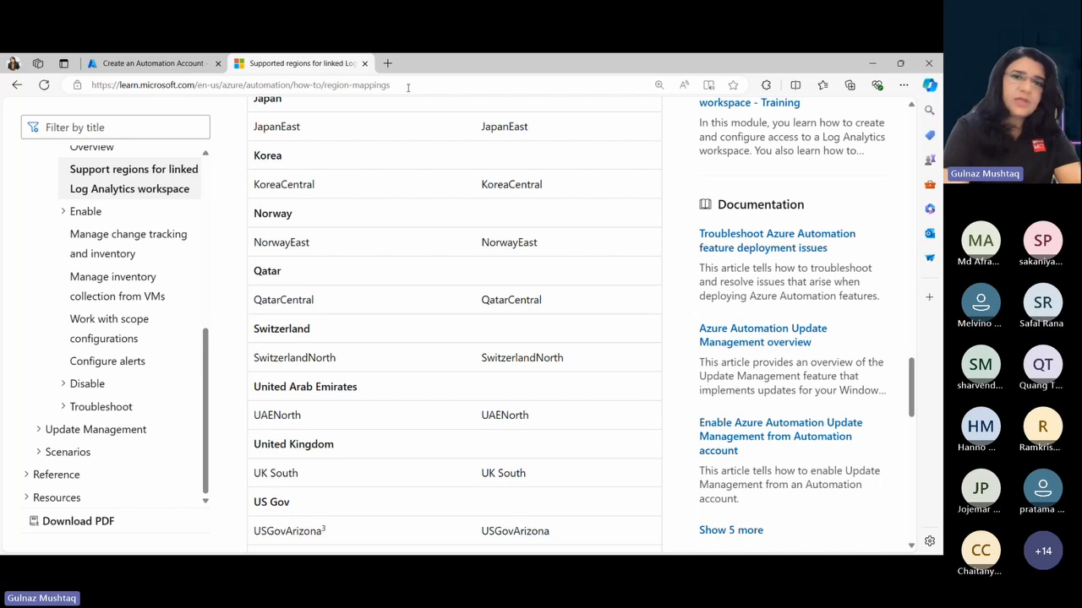
pyautogui.click(407, 85)
pyautogui.click(18, 227)
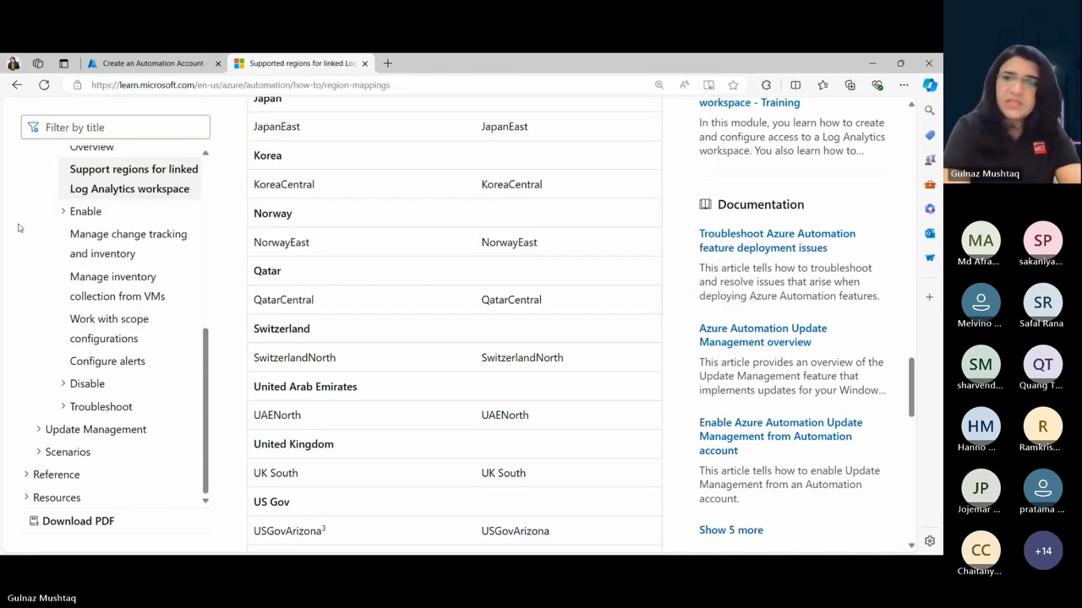
pyautogui.moveTo(911, 372); pyautogui.dragTo(922, 148)
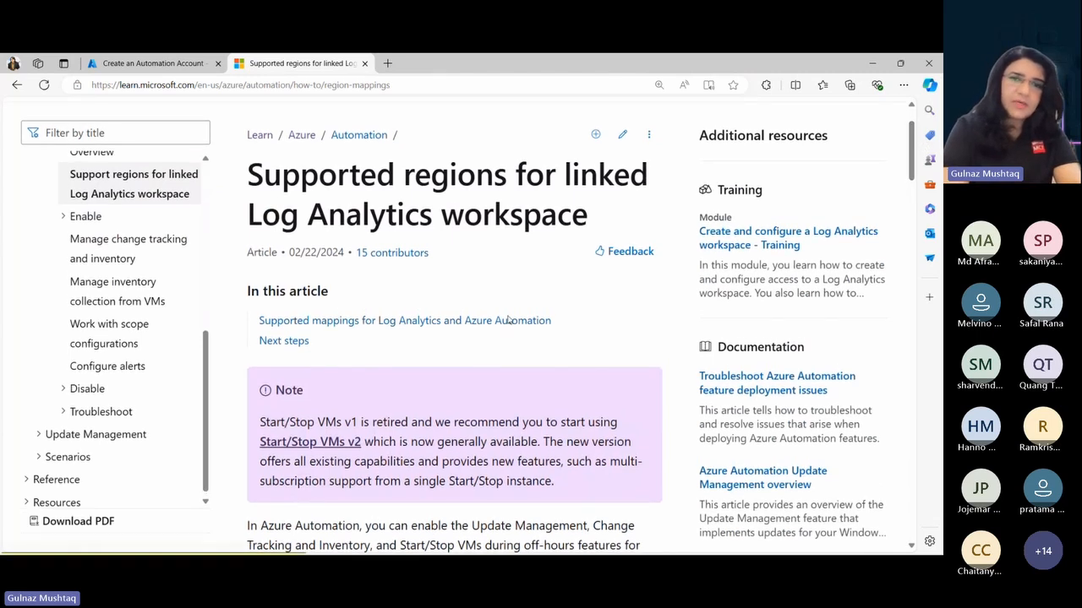
pyautogui.moveTo(912, 158); pyautogui.dragTo(911, 157)
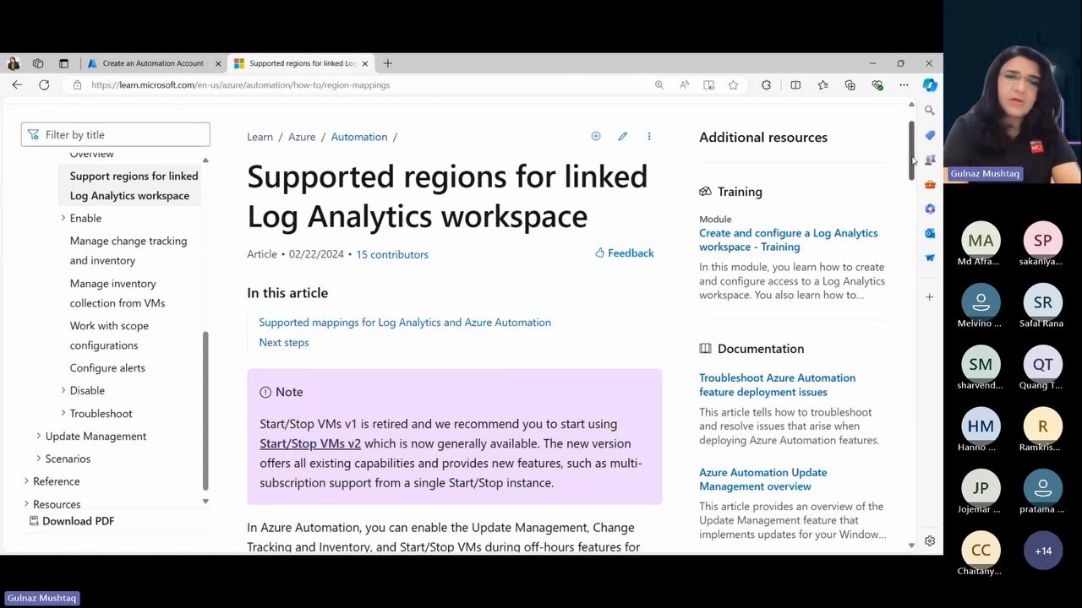
pyautogui.moveTo(913, 159); pyautogui.dragTo(915, 205)
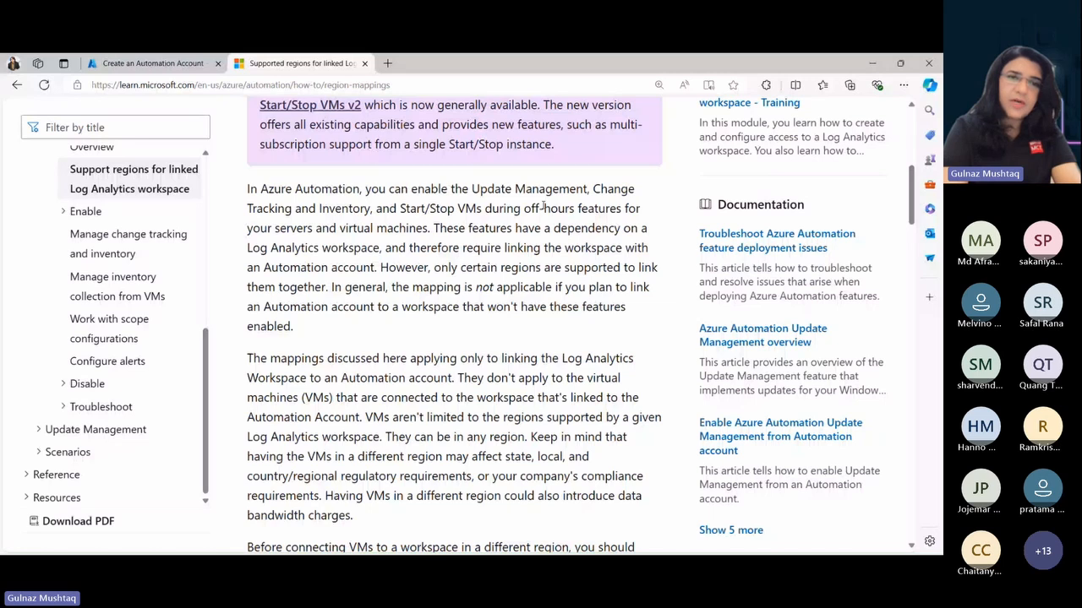
pyautogui.moveTo(248, 188); pyautogui.dragTo(293, 326)
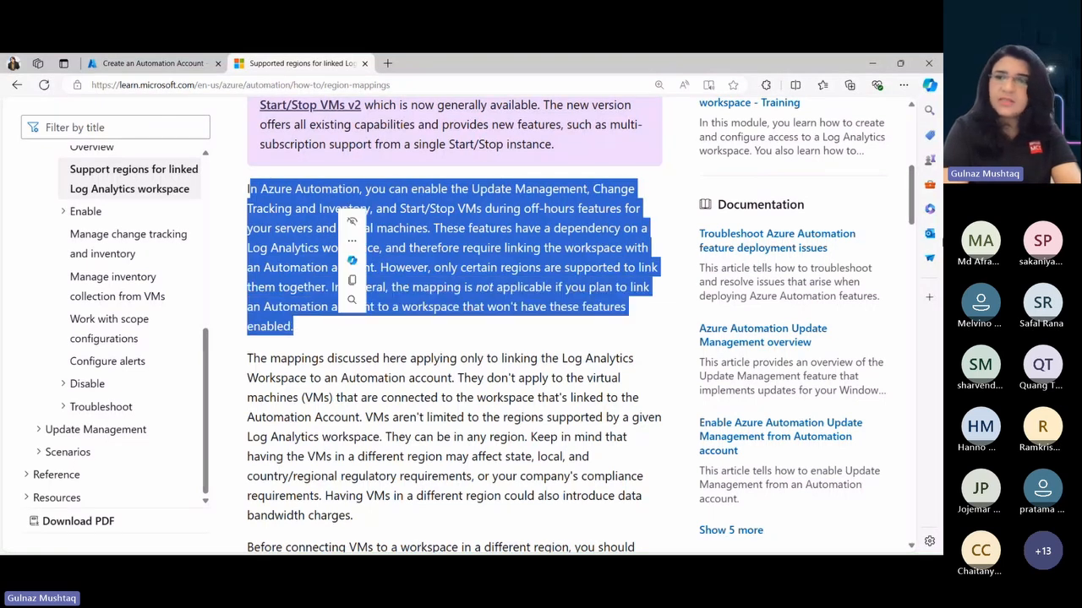
pyautogui.moveTo(914, 204); pyautogui.dragTo(926, 432)
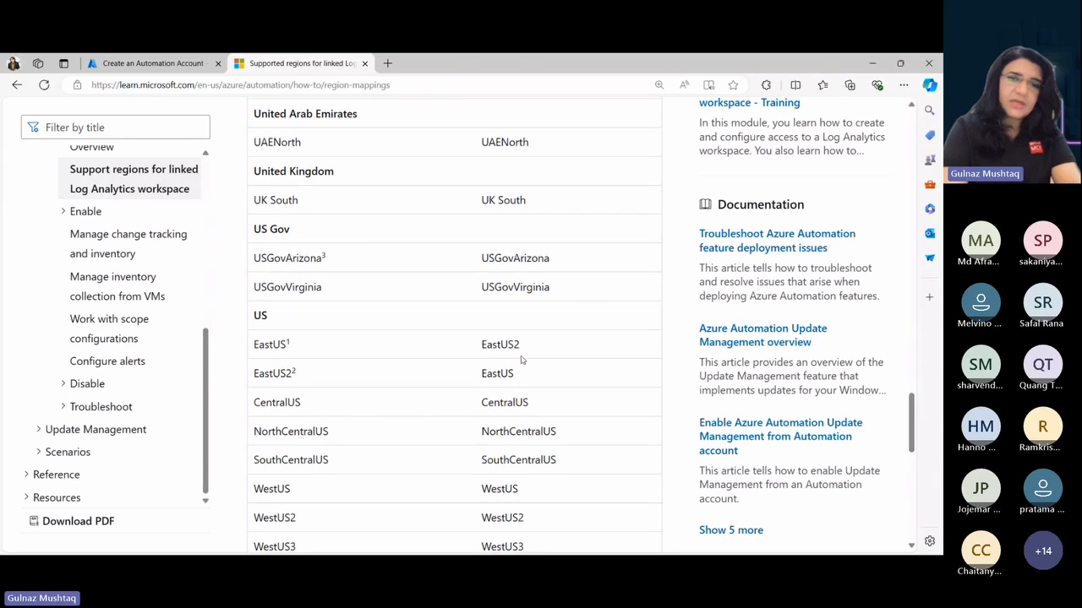
pyautogui.doubleClick(286, 344)
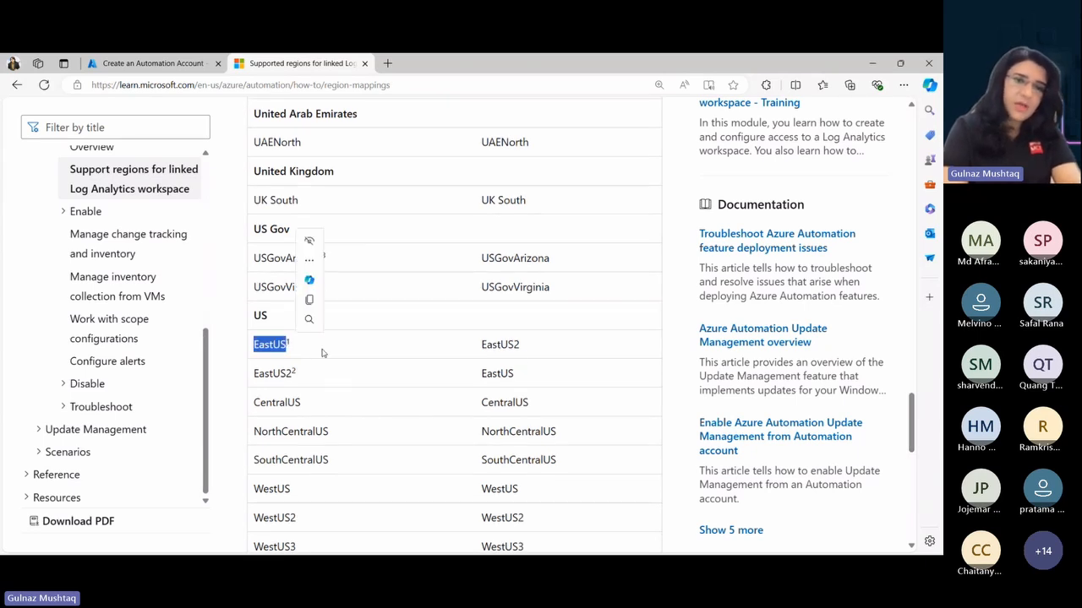
pyautogui.click(321, 352)
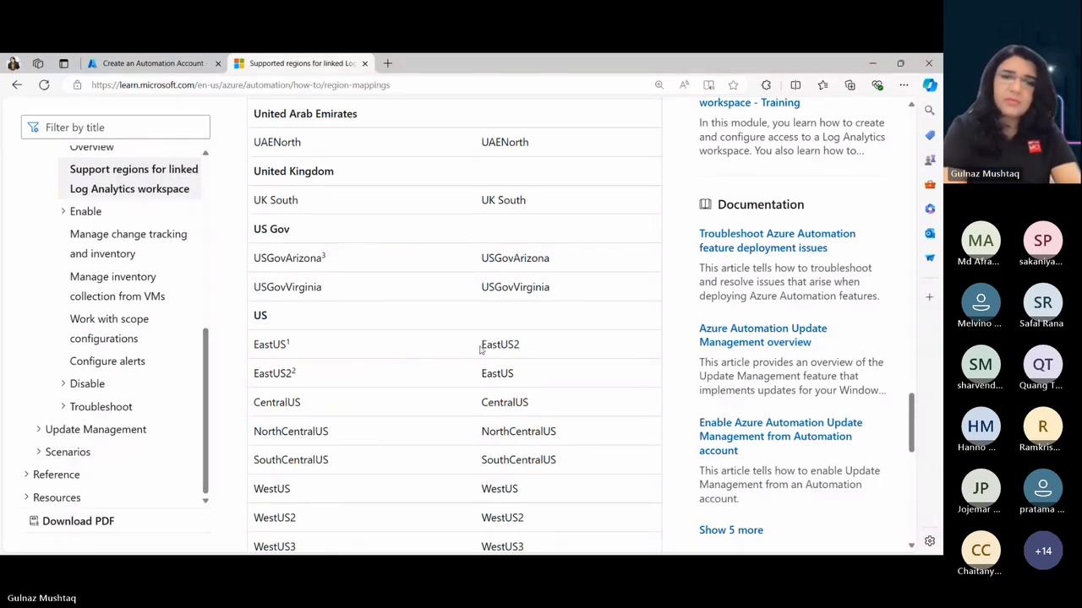
pyautogui.moveTo(482, 344); pyautogui.dragTo(518, 347)
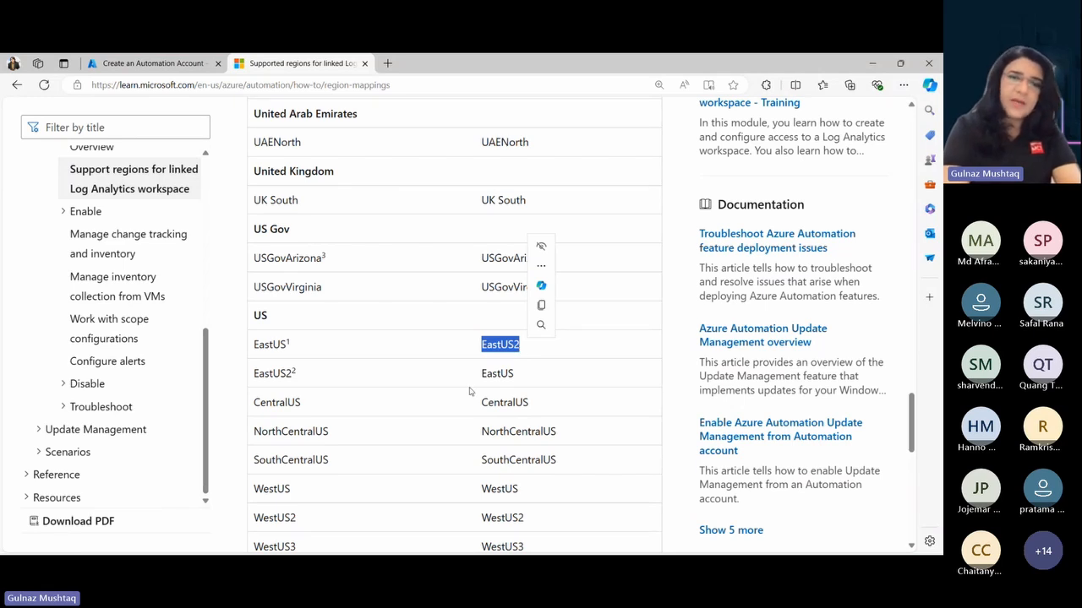
# - Back in the Azure portal, set the Automation account's region to East US 2, and review and create the account
pyautogui.click(150, 64)
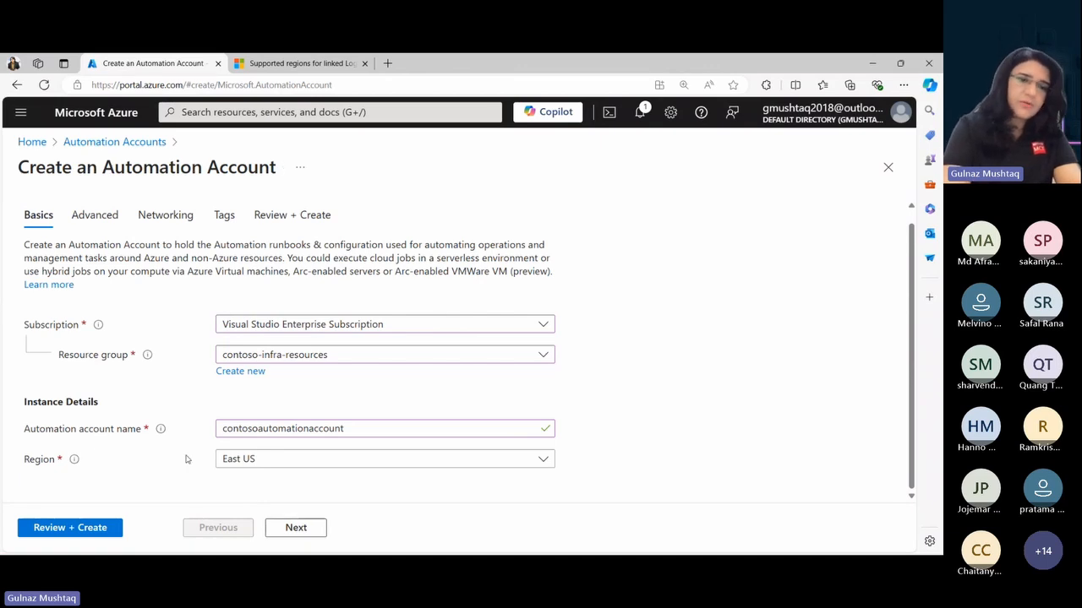
pyautogui.click(239, 467)
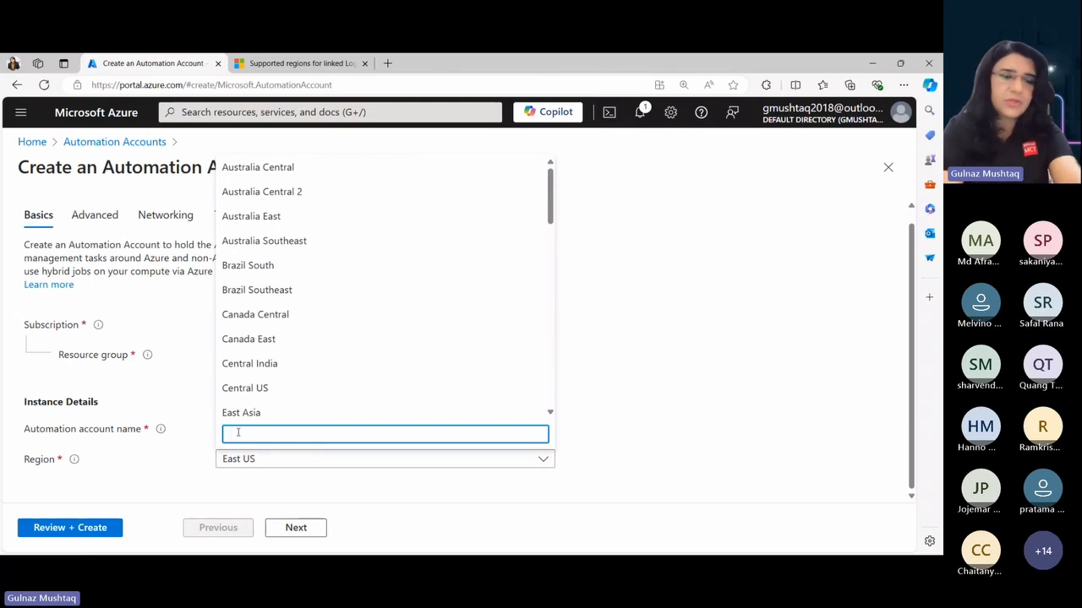
pyautogui.write('ea')
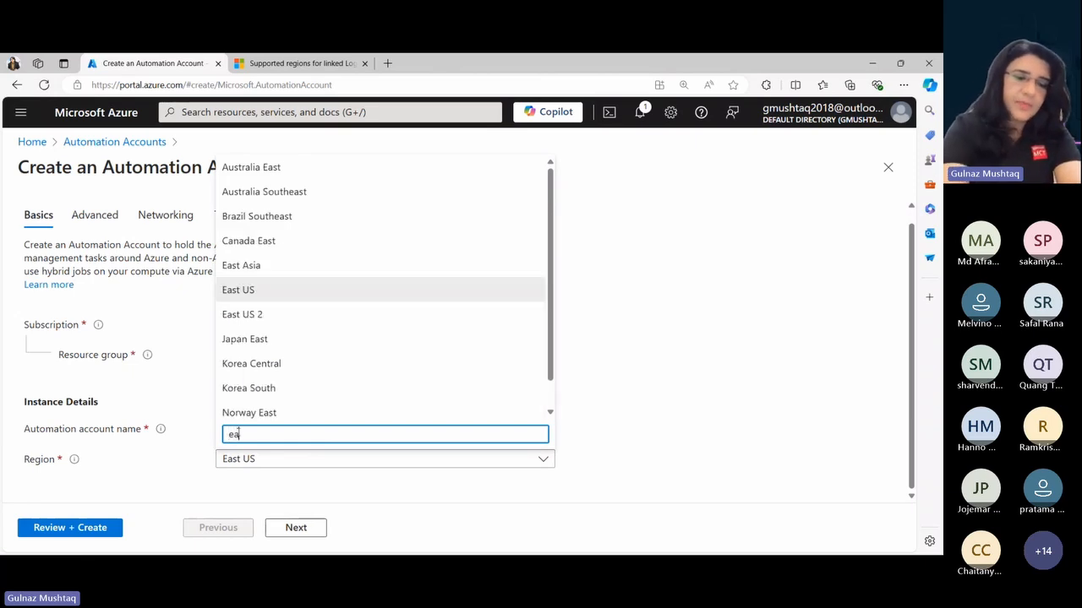
pyautogui.write('st us')
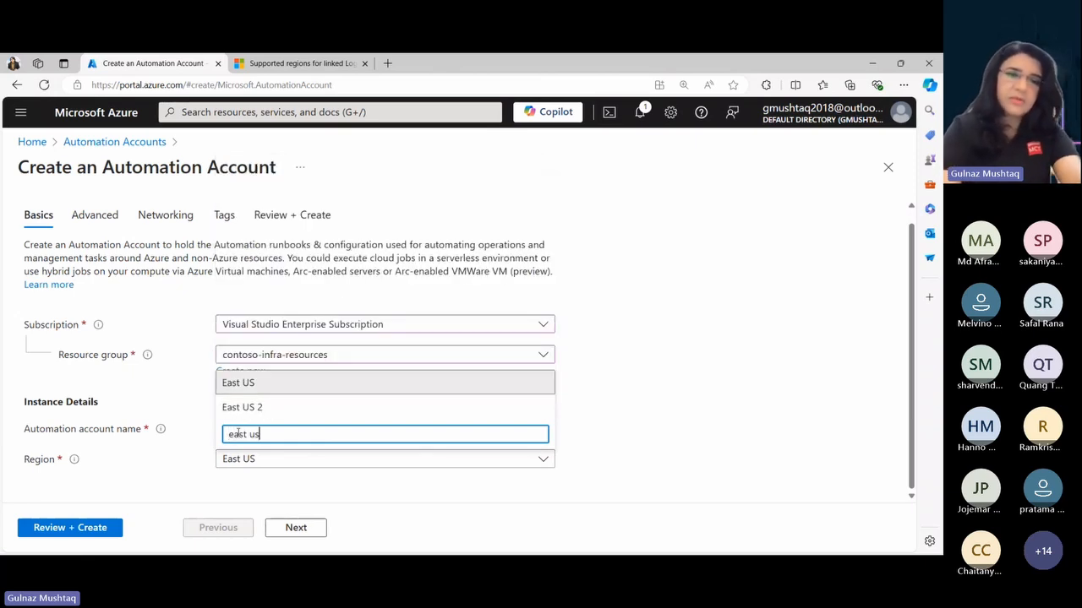
pyautogui.click(236, 410)
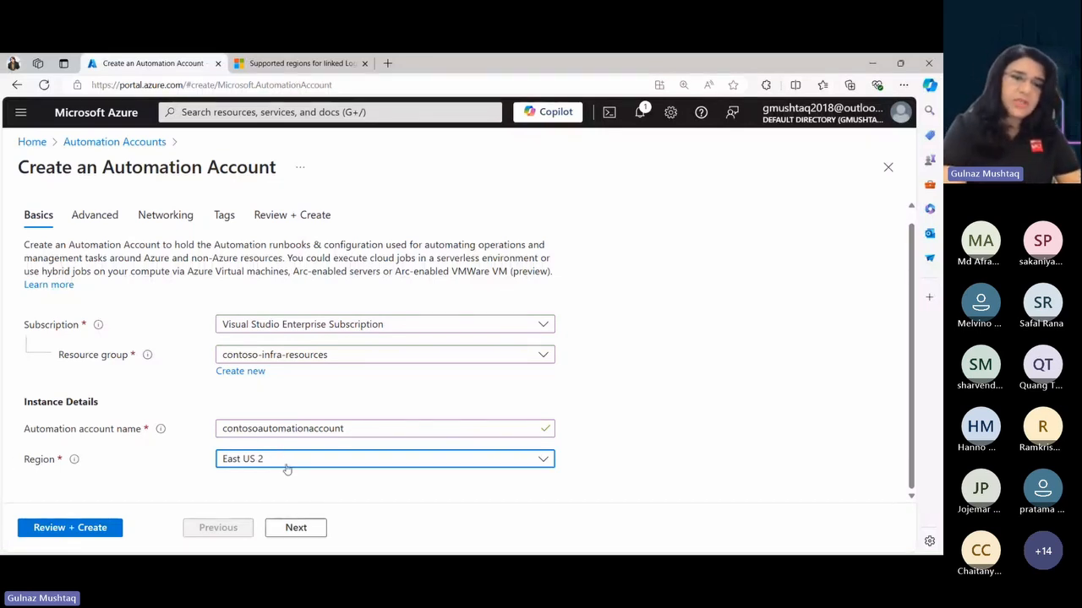
pyautogui.click(68, 529)
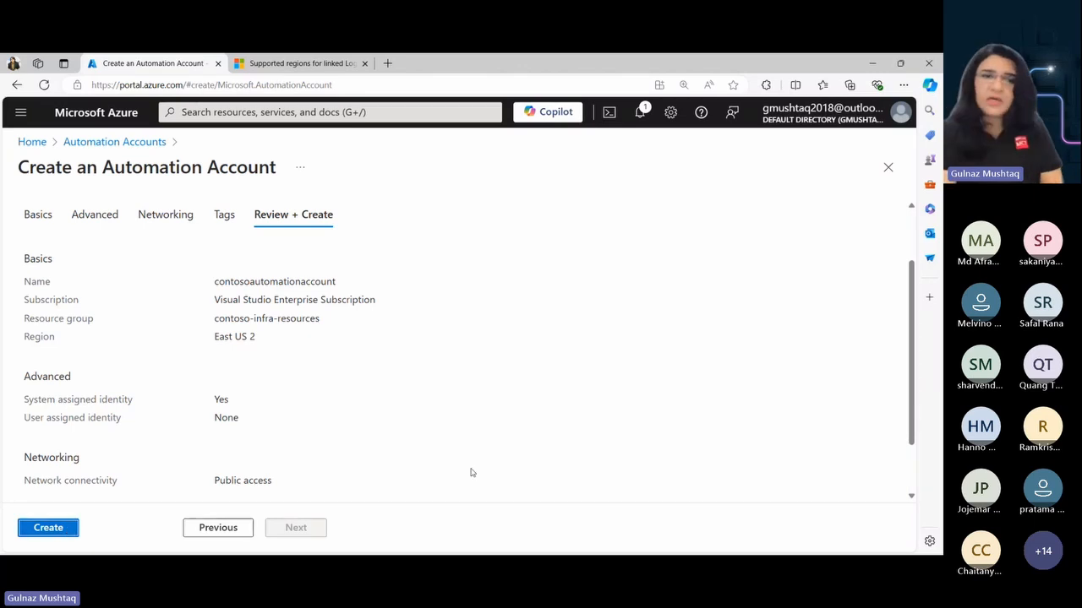
pyautogui.click(38, 529)
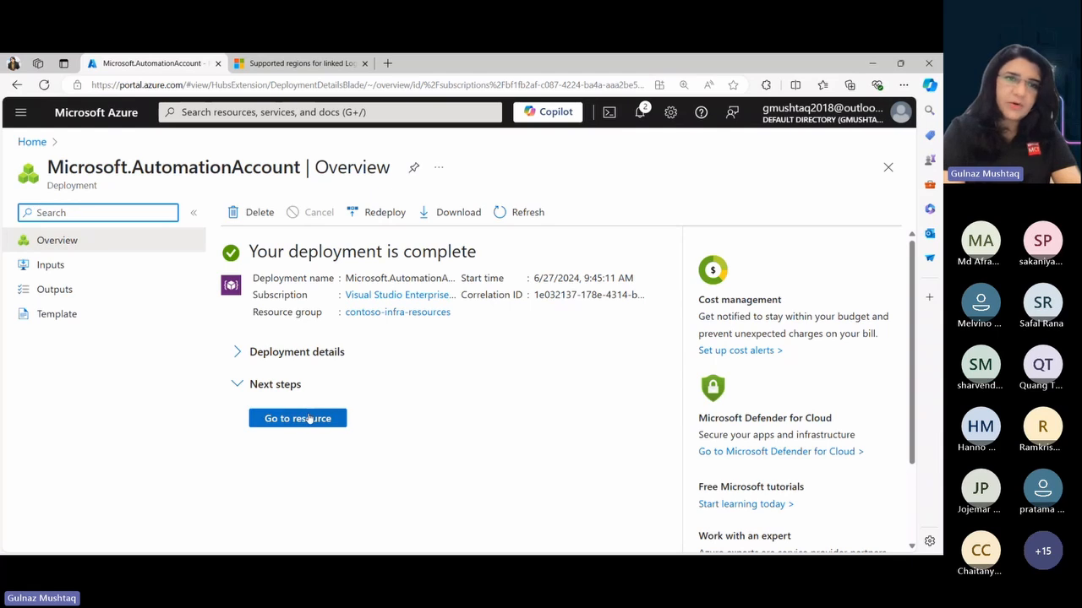
# - Open the deployed Automation account, dismissing its Log Analytics Agent retirement notice, and locate the Configuration Management features
pyautogui.click(279, 420)
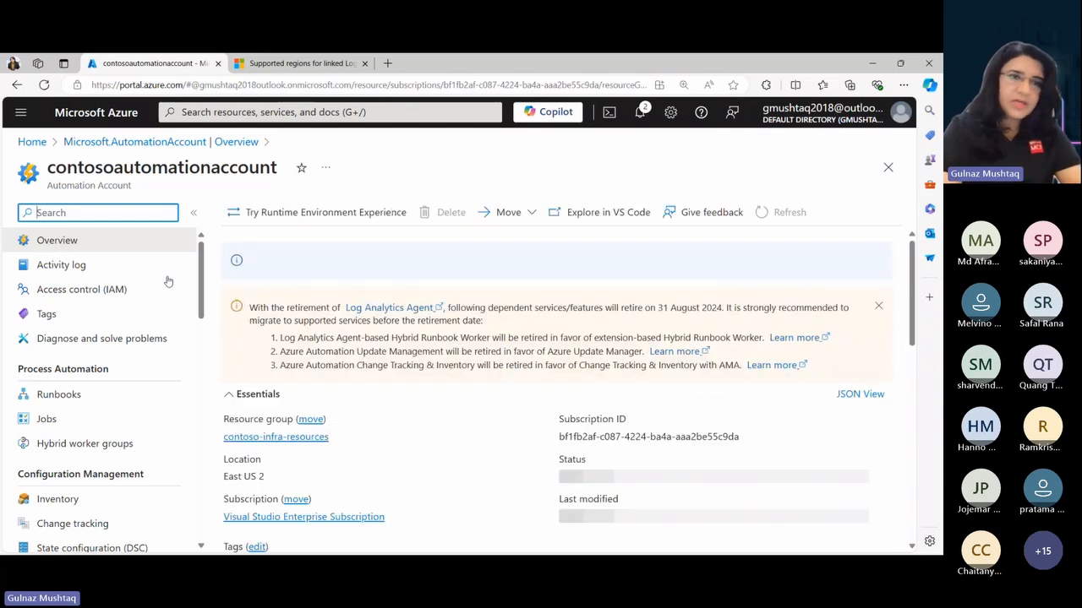
pyautogui.click(878, 320)
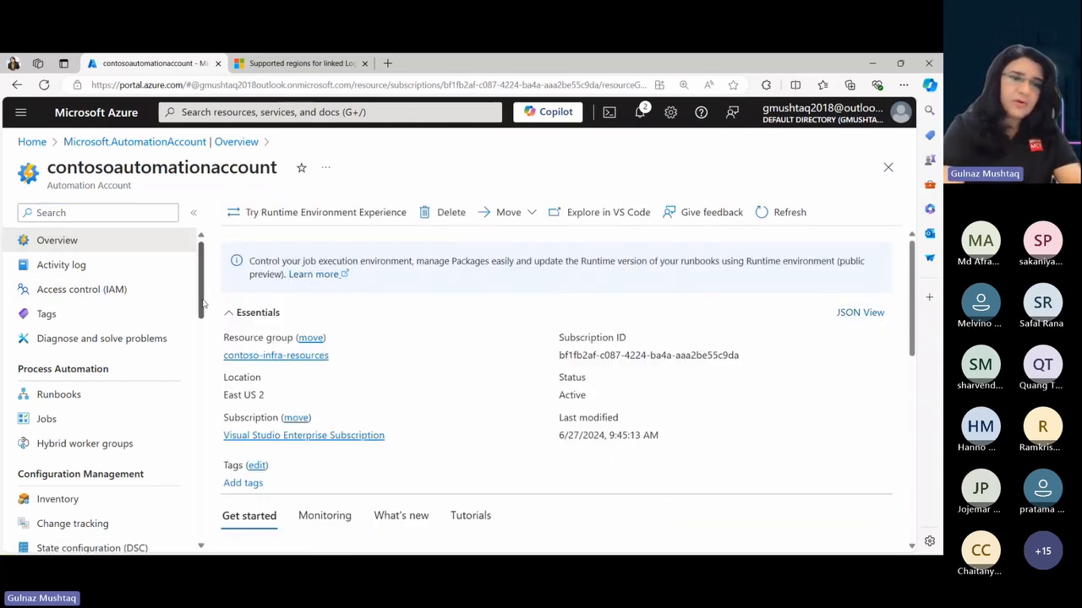
pyautogui.scroll(-5, 60, 332)
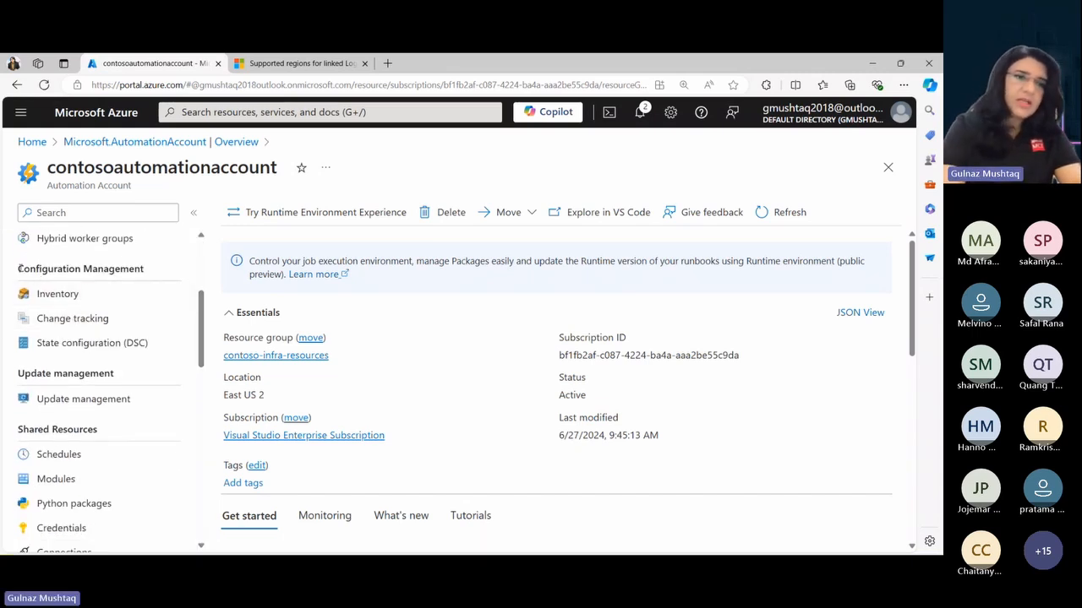
pyautogui.moveTo(19, 269); pyautogui.dragTo(143, 268)
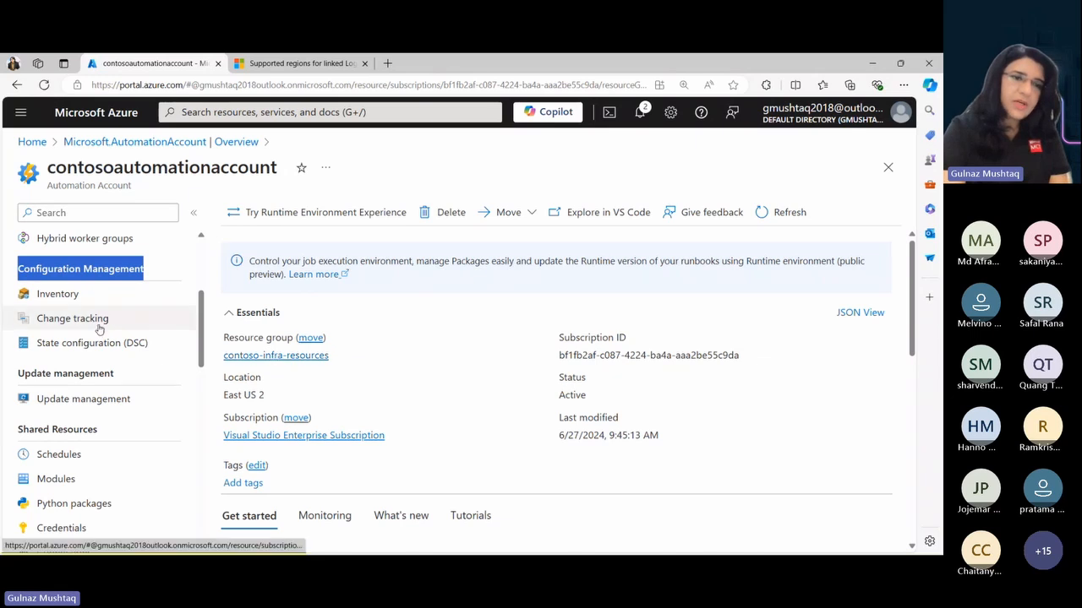
# - Enable Inventory and Change Tracking for the Automation account, using contosoinfraworkspace as its Log Analytics workspace
pyautogui.click(56, 296)
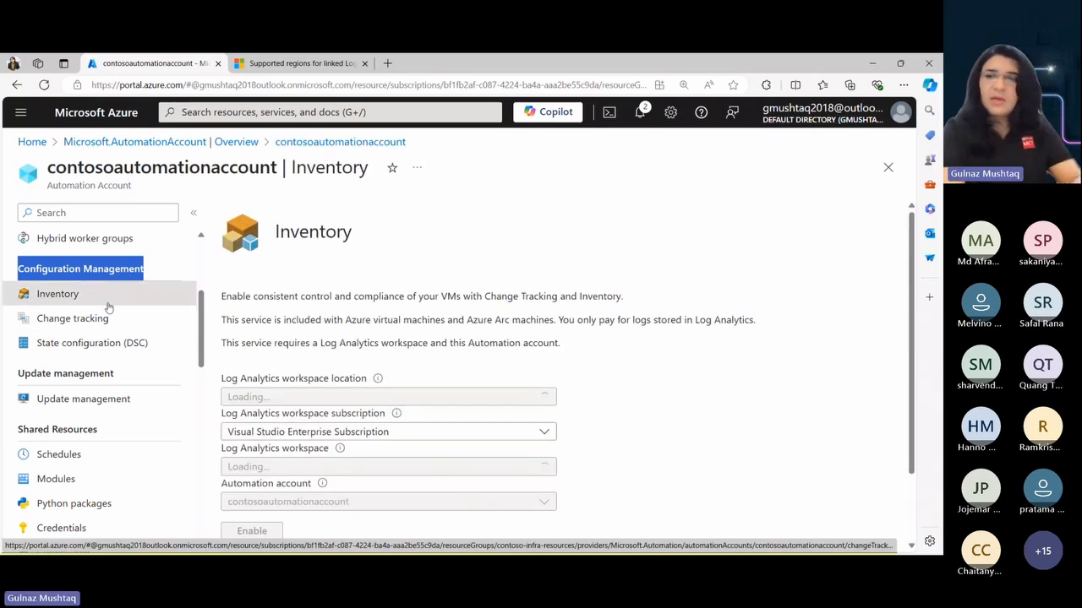
pyautogui.moveTo(914, 358); pyautogui.dragTo(915, 429)
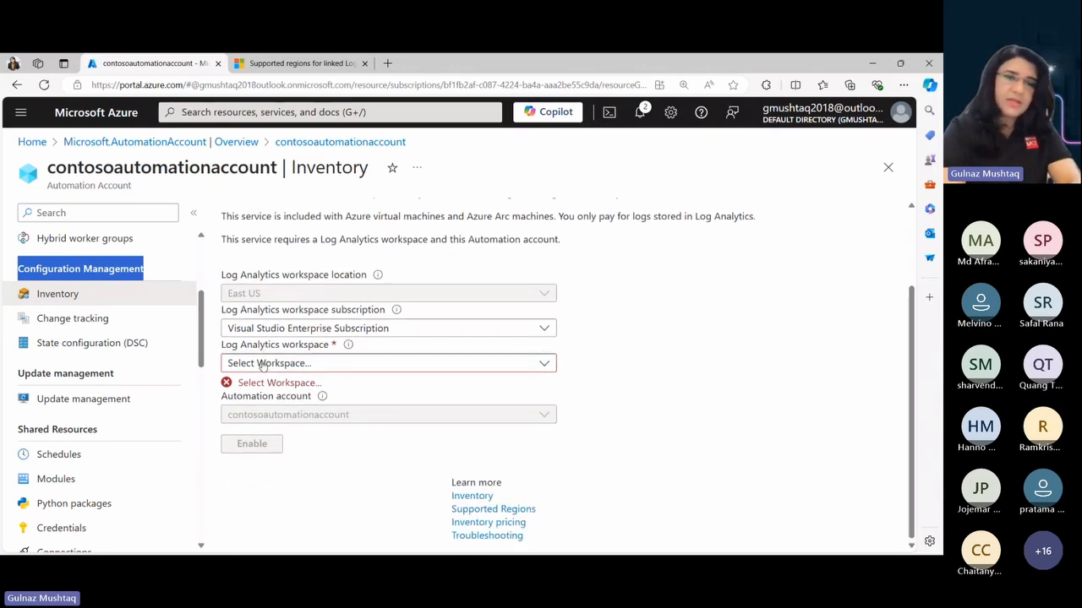
pyautogui.click(309, 365)
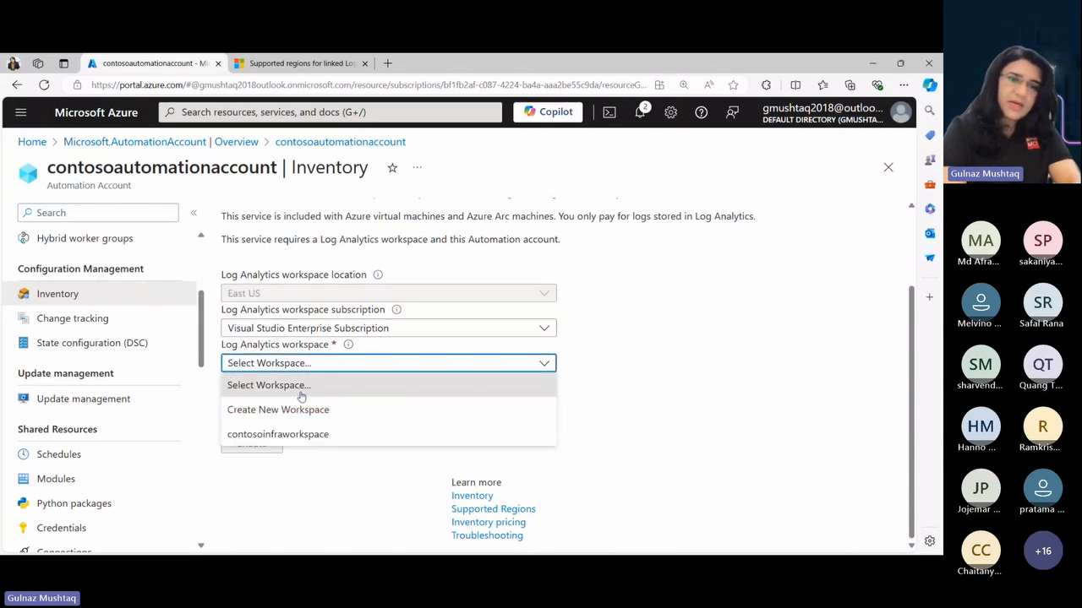
pyautogui.click(270, 436)
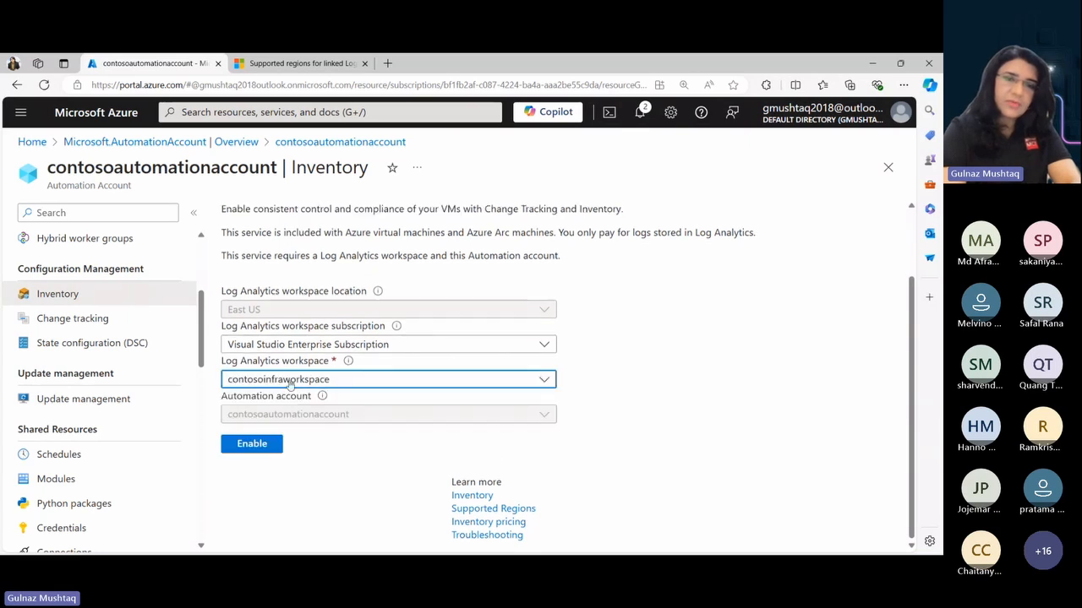
pyautogui.click(252, 444)
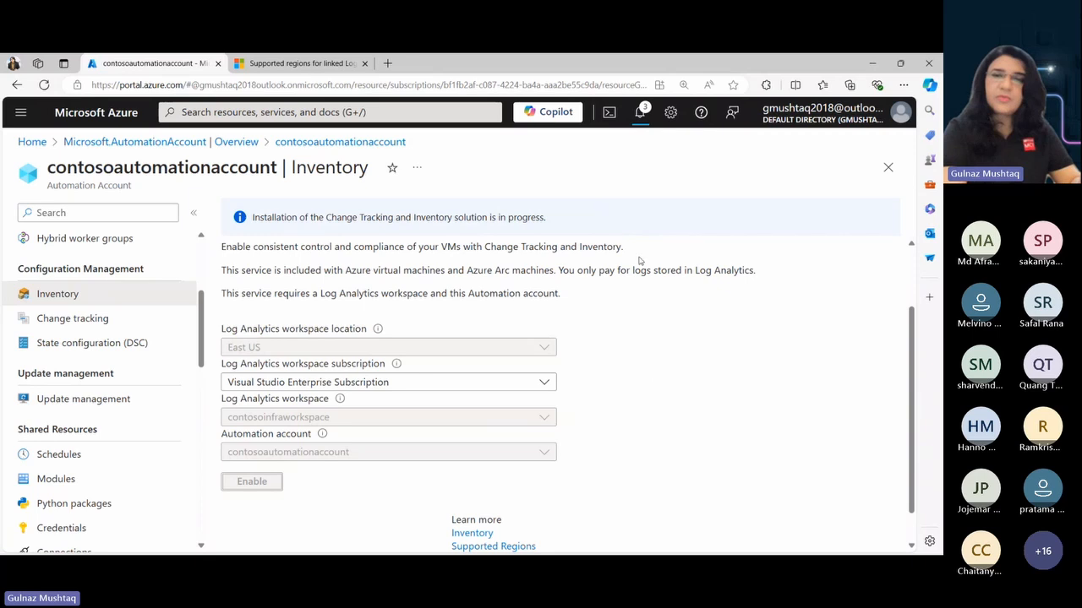
# - Check the notifications for the progress of the Change Tracking and Inventory deployment, and close them once it finishes
pyautogui.click(641, 115)
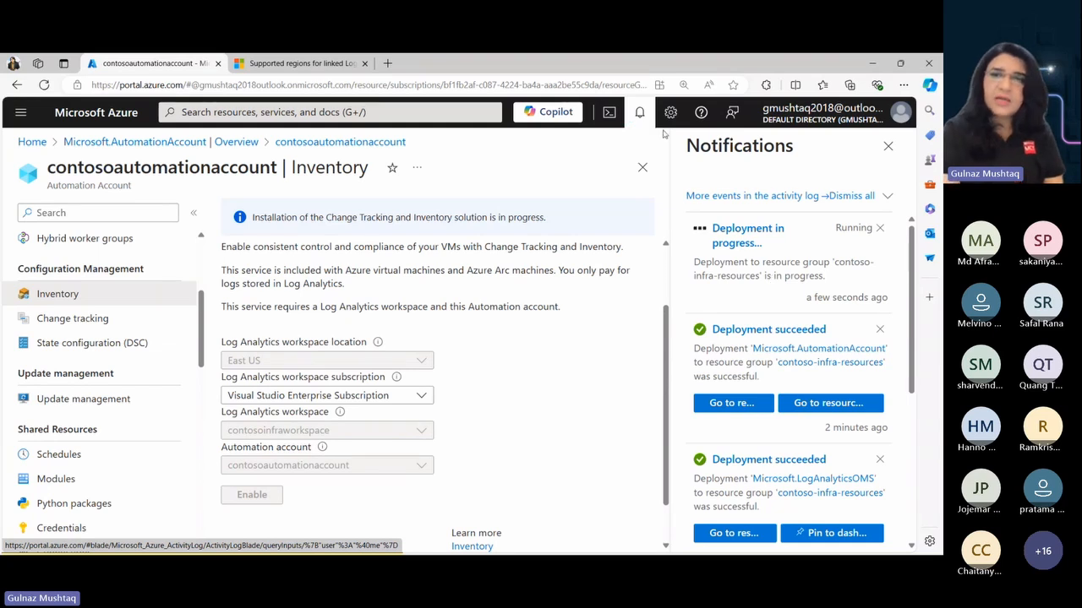
pyautogui.click(641, 114)
pyautogui.click(640, 113)
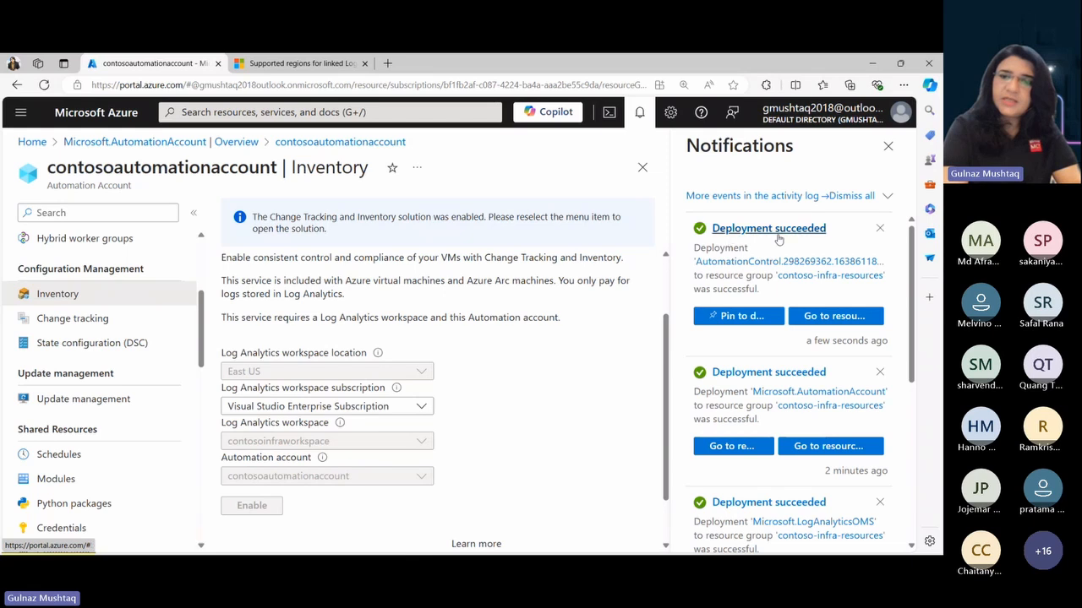
pyautogui.click(888, 148)
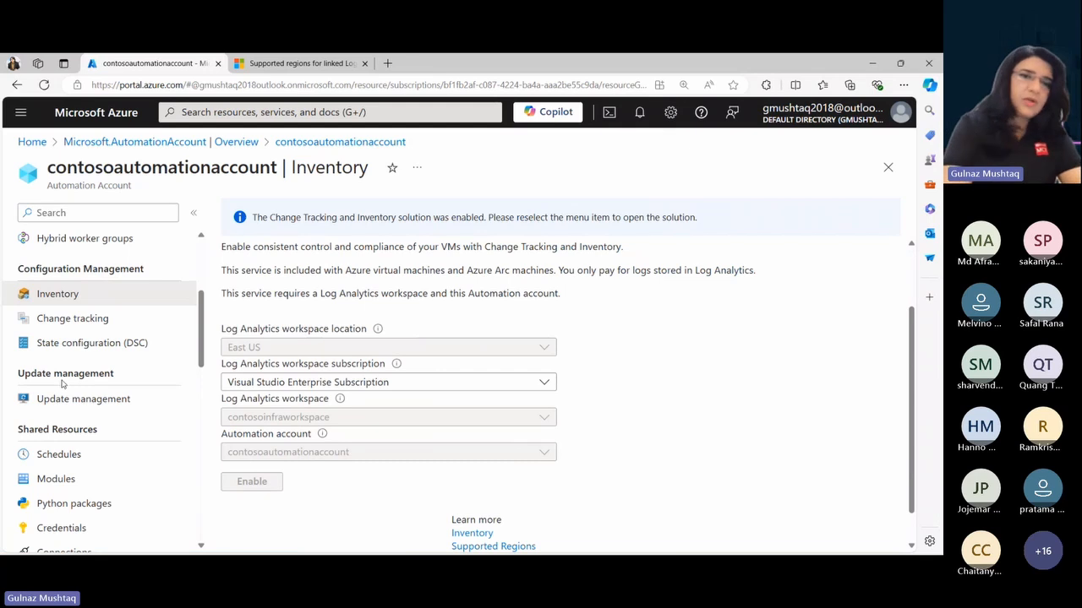
# - Enable Update Management for the Automation account with the linked workspace, discarding unsaved edits, and check the deployment in the notifications
pyautogui.click(44, 297)
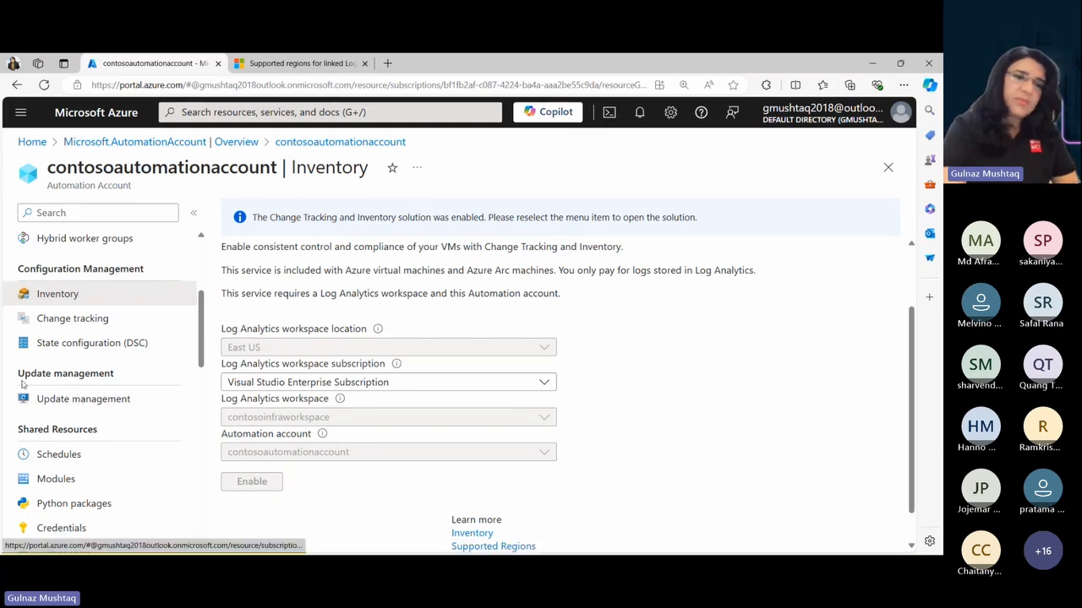
pyautogui.click(96, 406)
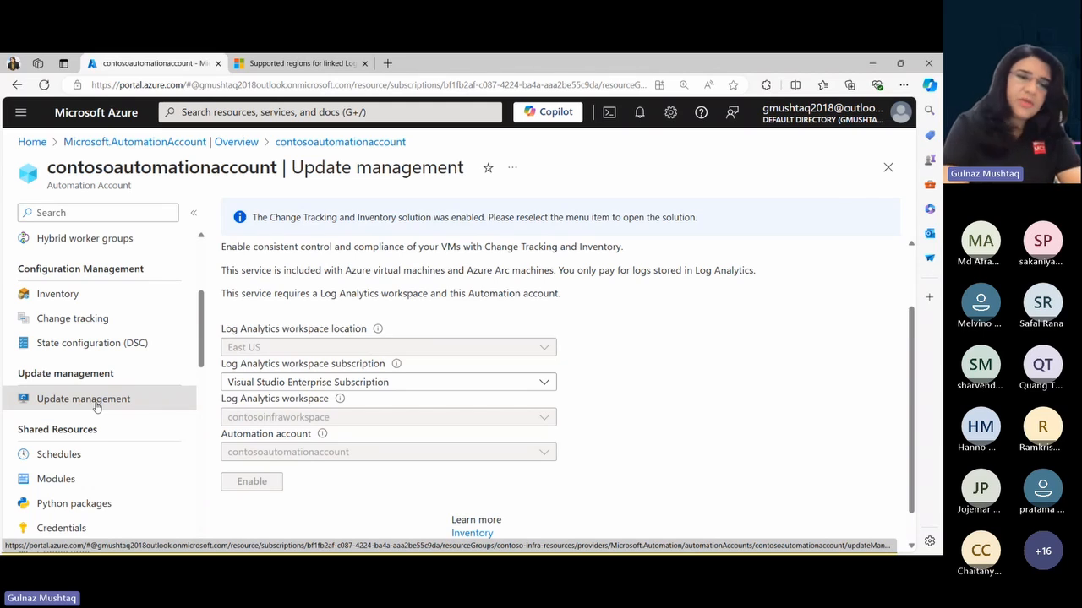
pyautogui.click(97, 406)
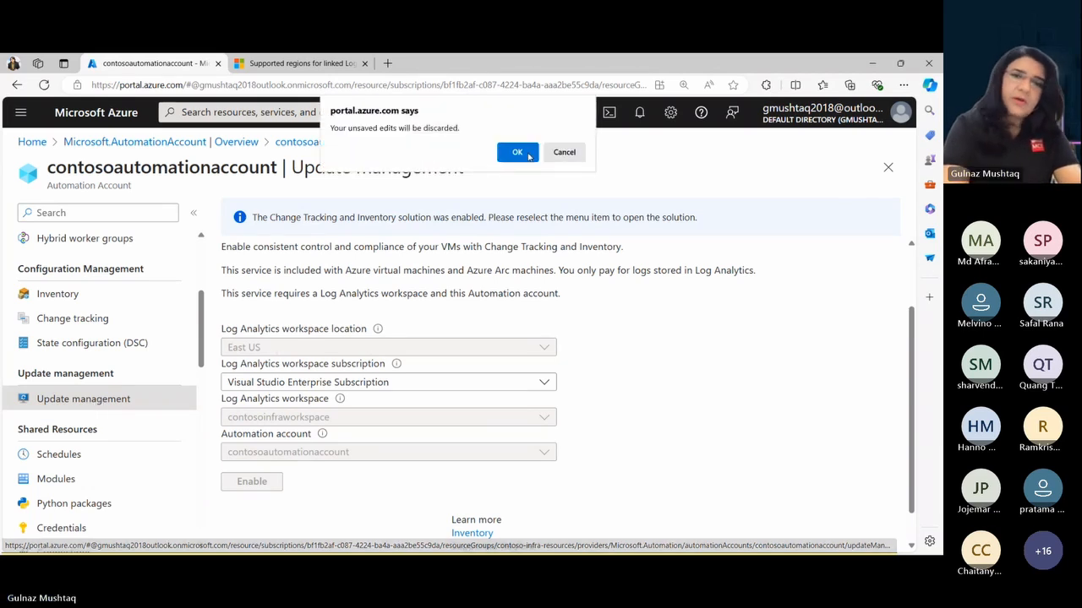
pyautogui.click(518, 152)
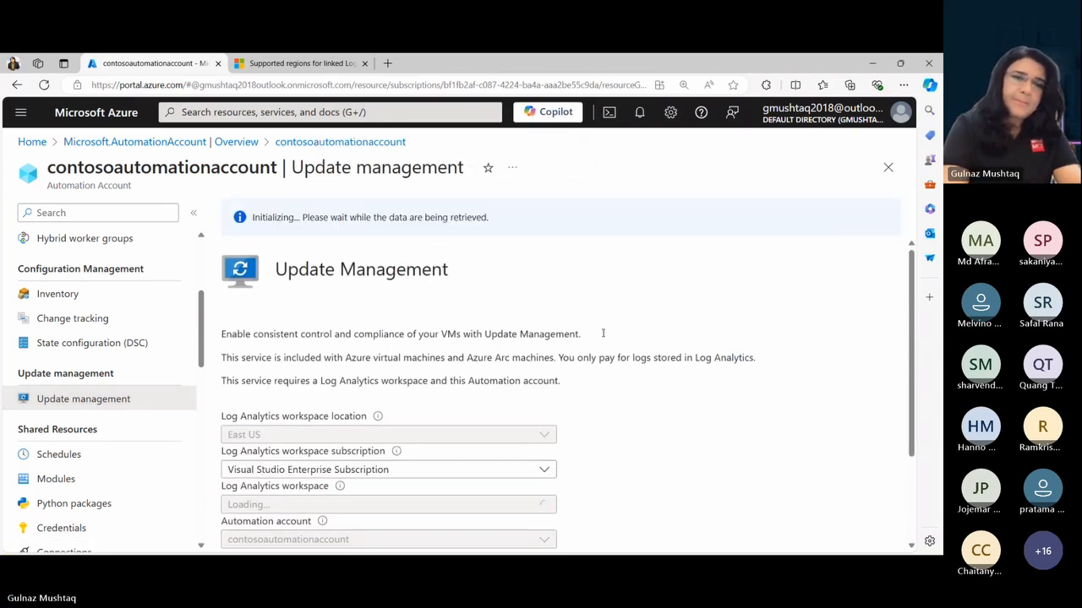
pyautogui.scroll(-1, 881, 372)
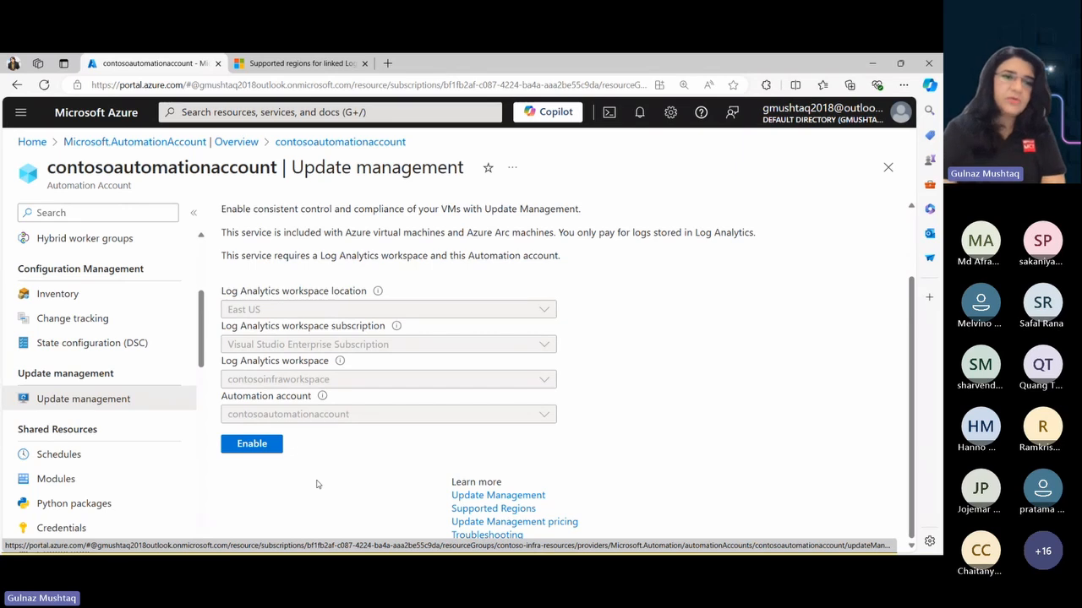
pyautogui.click(258, 447)
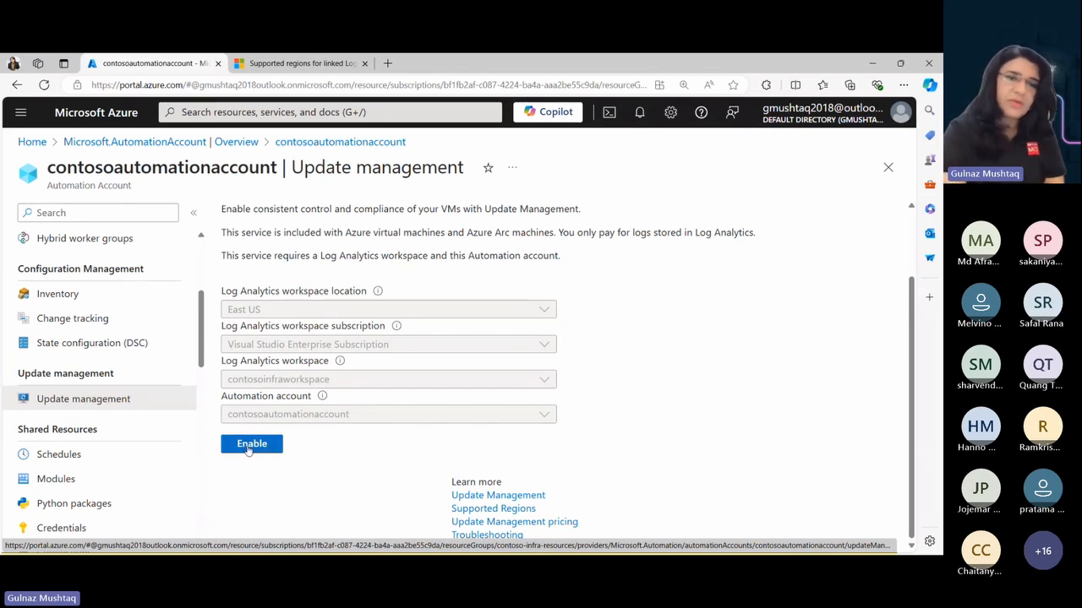
pyautogui.click(254, 447)
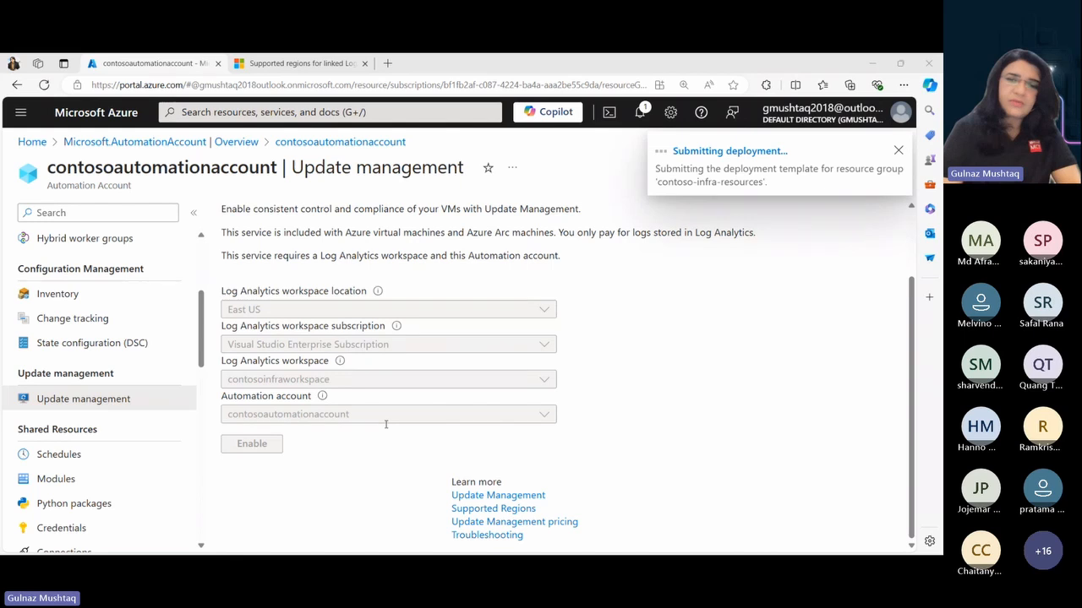
pyautogui.click(913, 239)
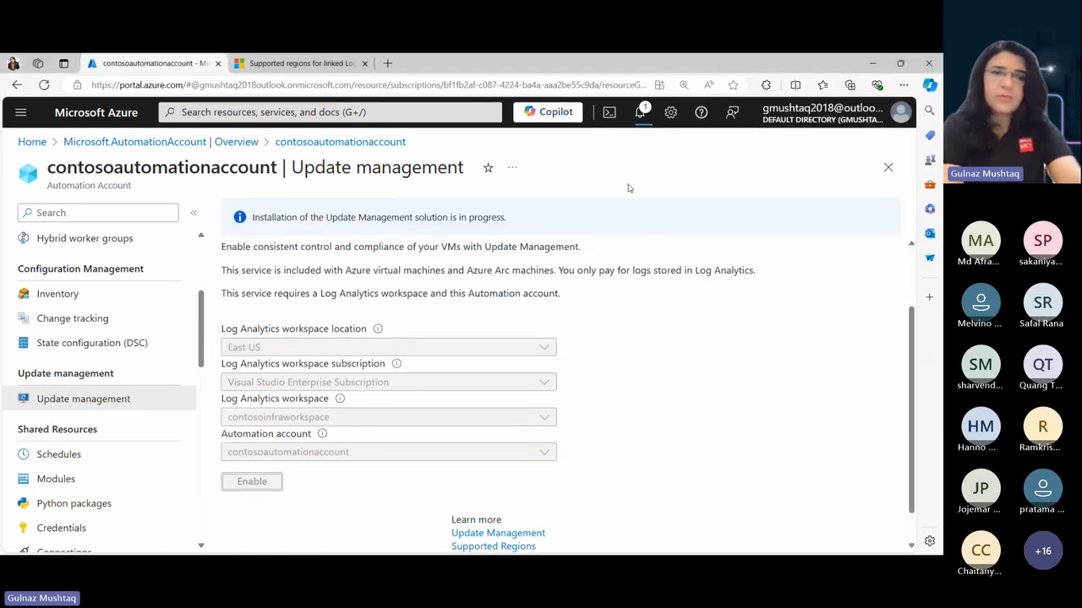
pyautogui.click(640, 114)
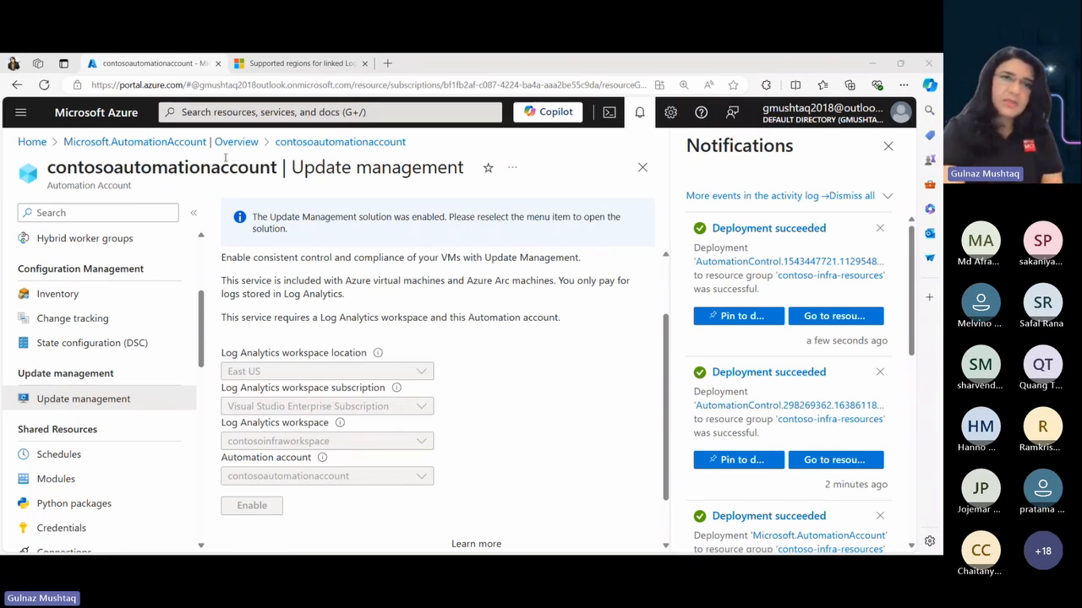
# - Search the portal for defender, open Microsoft Defender for Cloud, and close the notifications
pyautogui.click(190, 113)
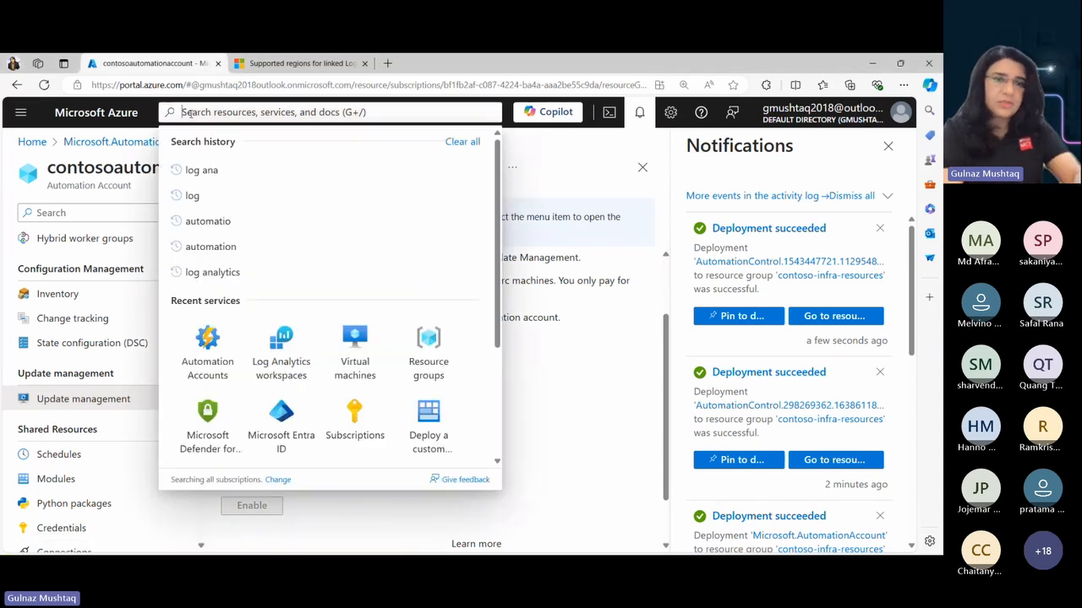
pyautogui.write('def')
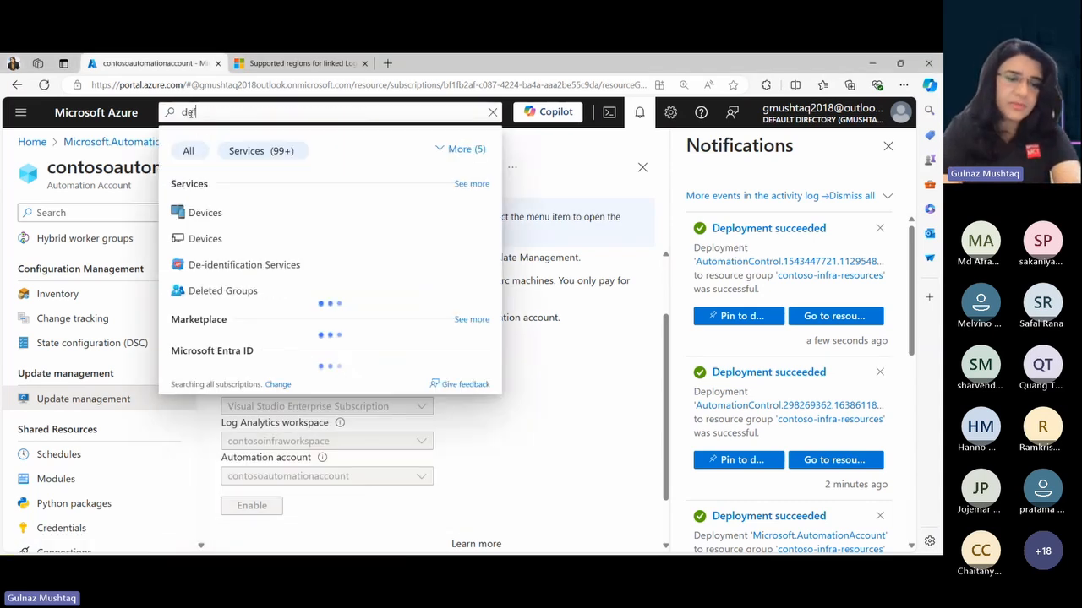
pyautogui.write('ender')
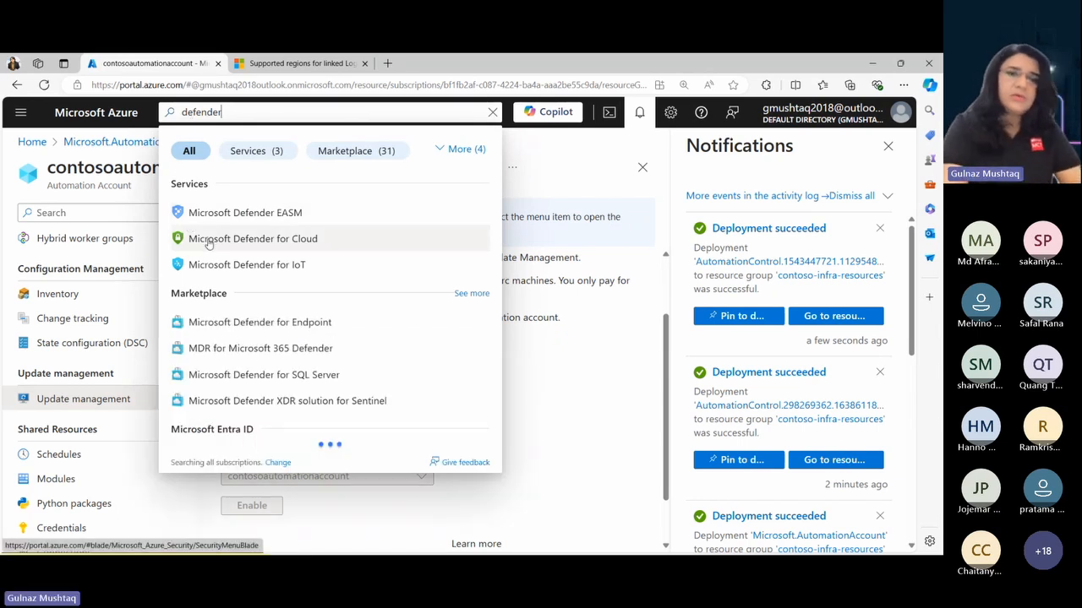
pyautogui.click(269, 247)
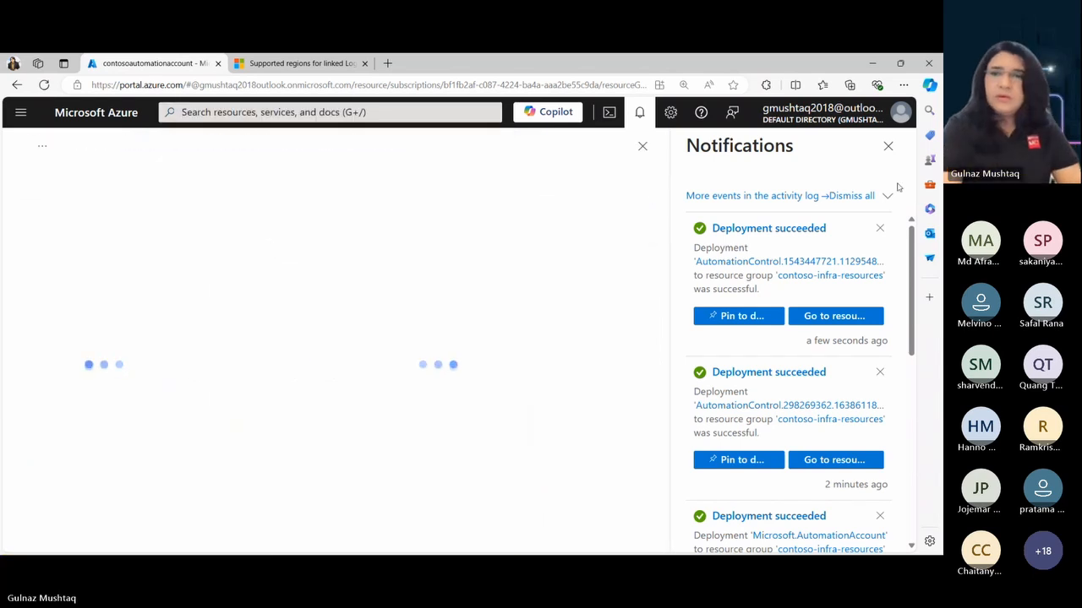
pyautogui.click(886, 147)
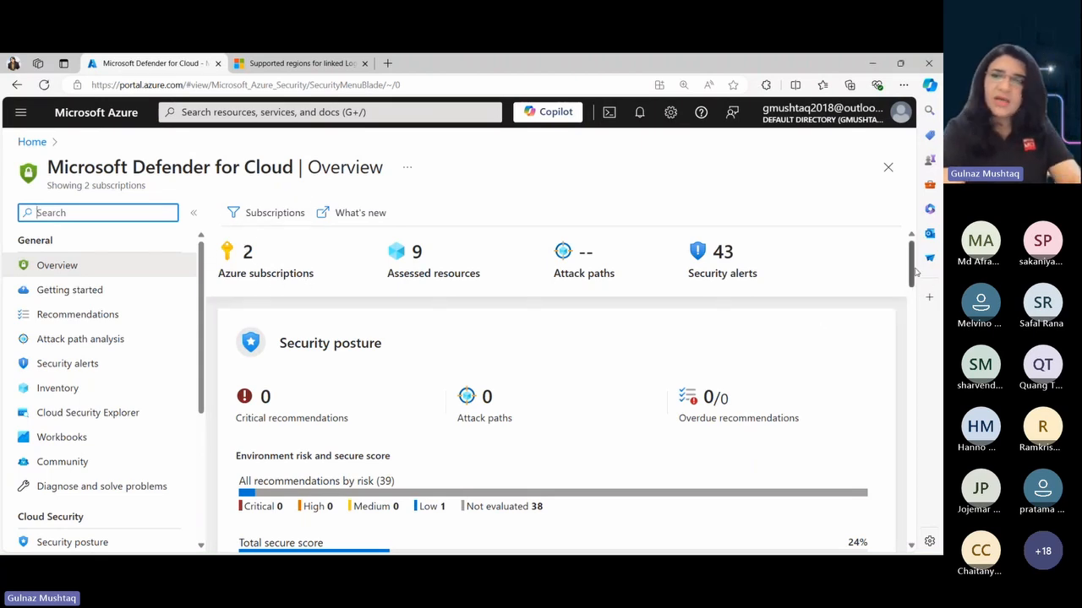
# - In Defender for Cloud's Getting started section, examine the options for automatically installing agents on virtual machines
pyautogui.moveTo(915, 270)
pyautogui.mouseDown()
pyautogui.moveTo(915, 336)
pyautogui.moveTo(911, 254)
pyautogui.mouseUp()
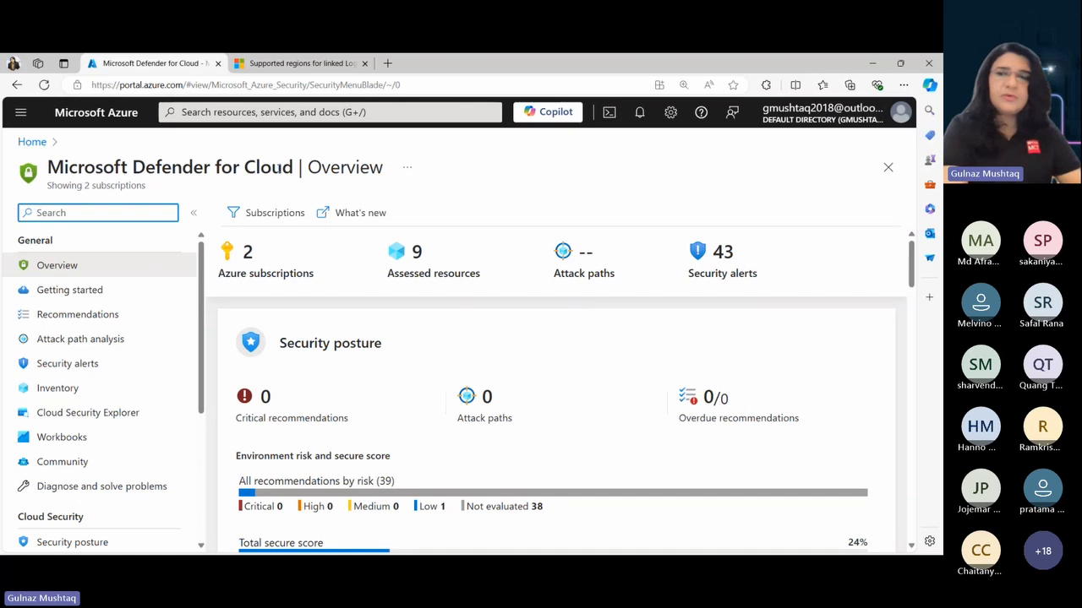
pyautogui.click(77, 295)
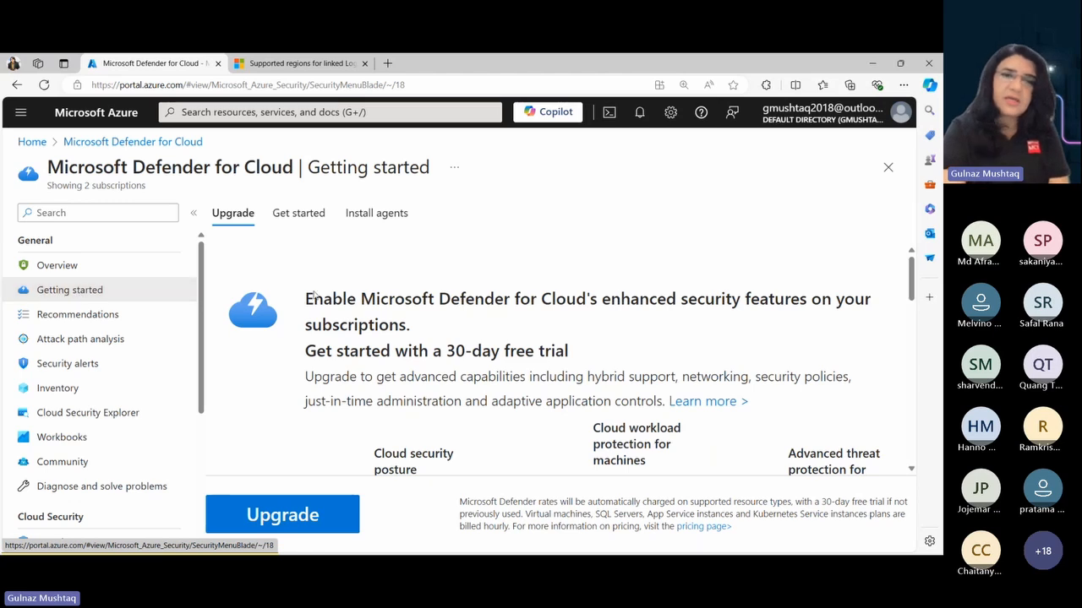
pyautogui.click(378, 215)
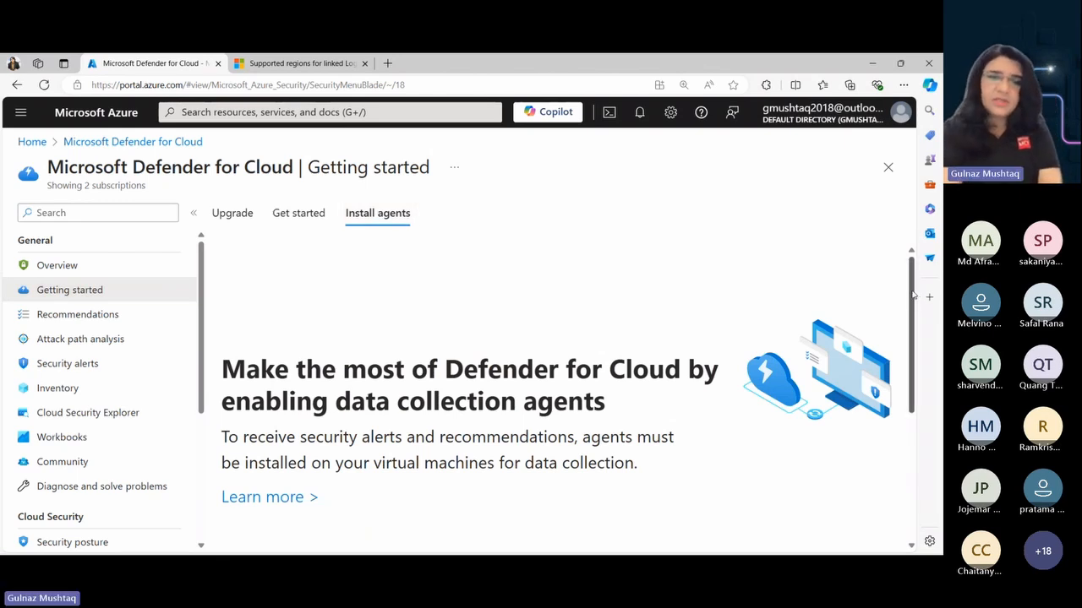
pyautogui.moveTo(912, 294); pyautogui.dragTo(929, 439)
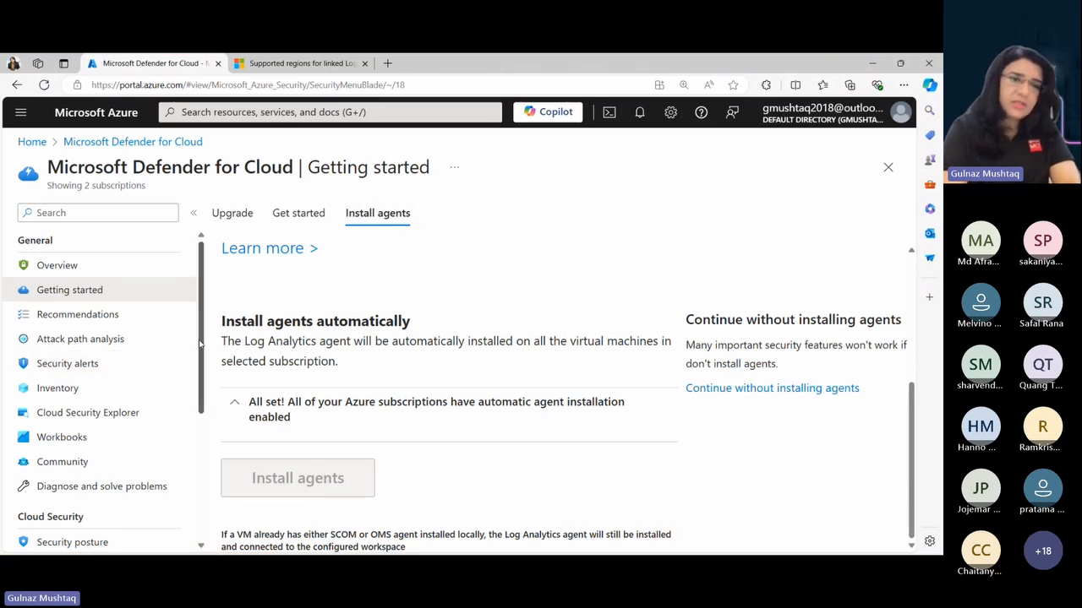
# - Open Defender for Cloud's environment settings under Management and locate the Azure Tenant Root Group
pyautogui.moveTo(200, 343); pyautogui.dragTo(202, 469)
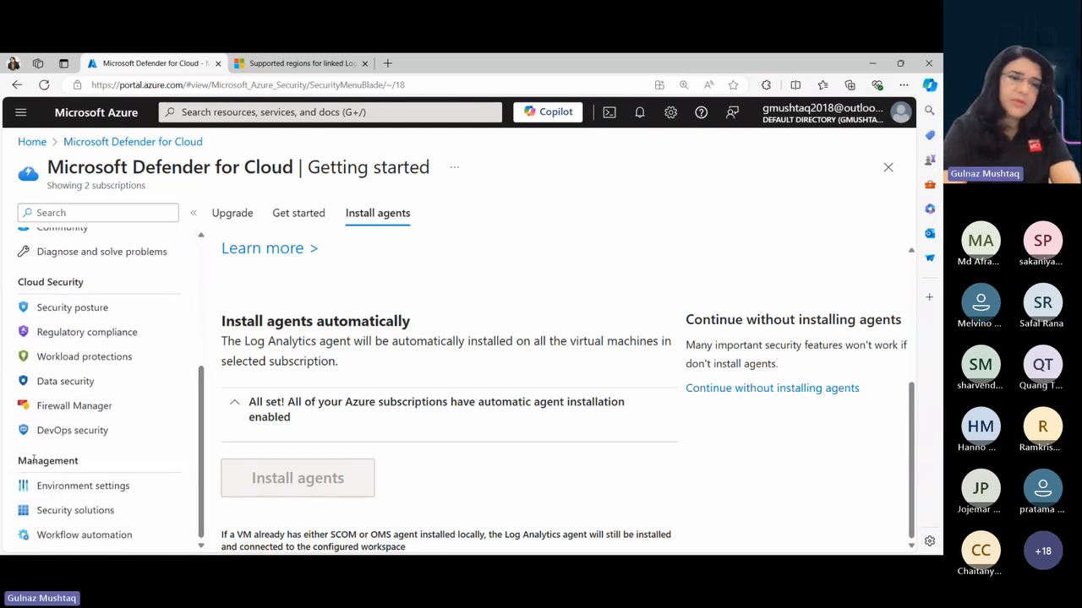
pyautogui.moveTo(20, 458); pyautogui.dragTo(88, 464)
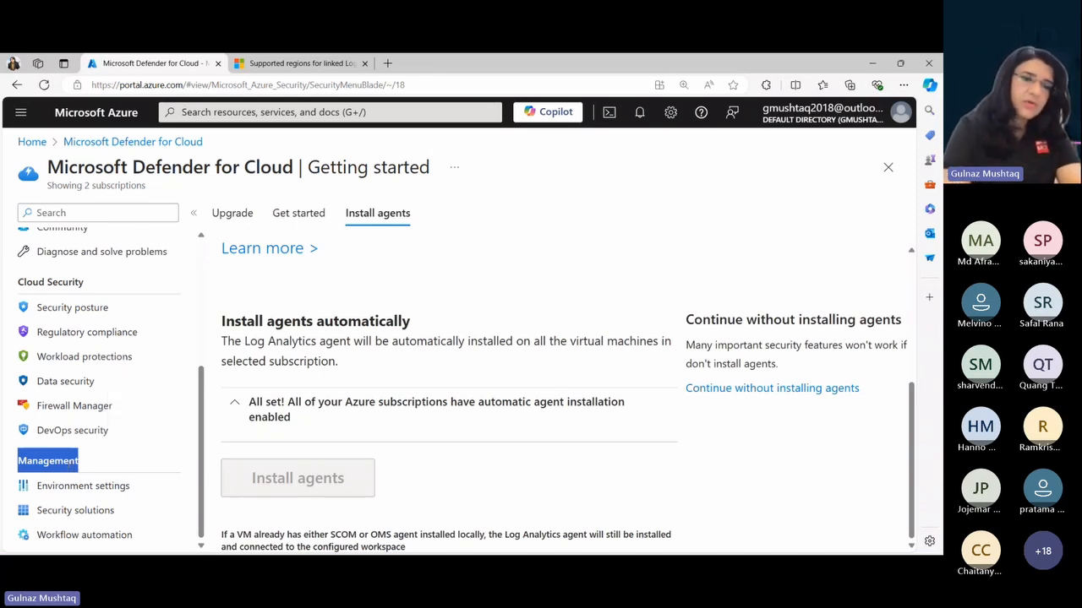
pyautogui.click(66, 491)
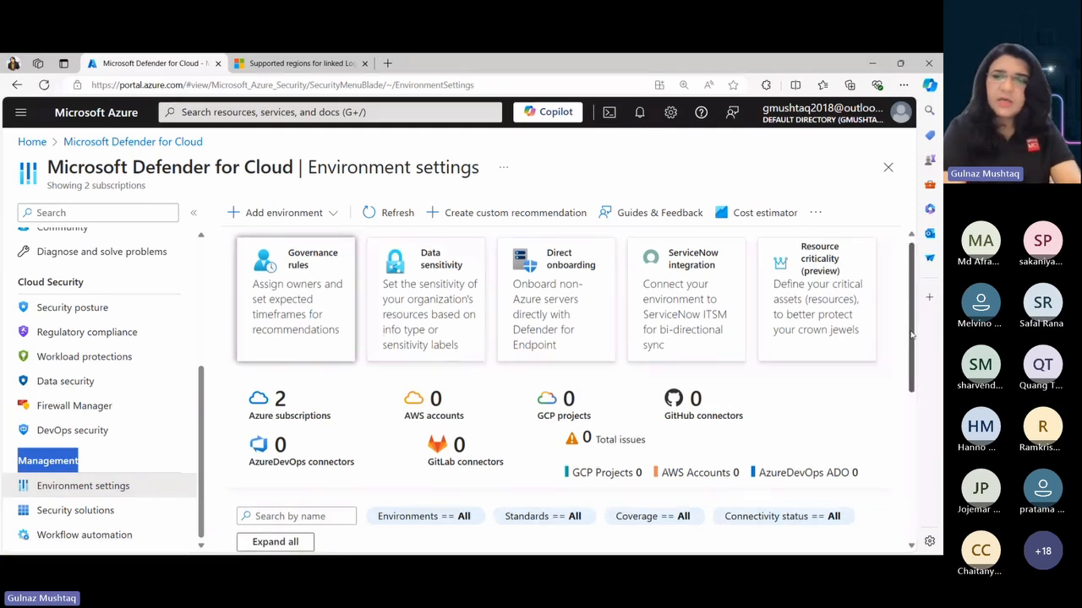
pyautogui.moveTo(911, 334); pyautogui.dragTo(913, 376)
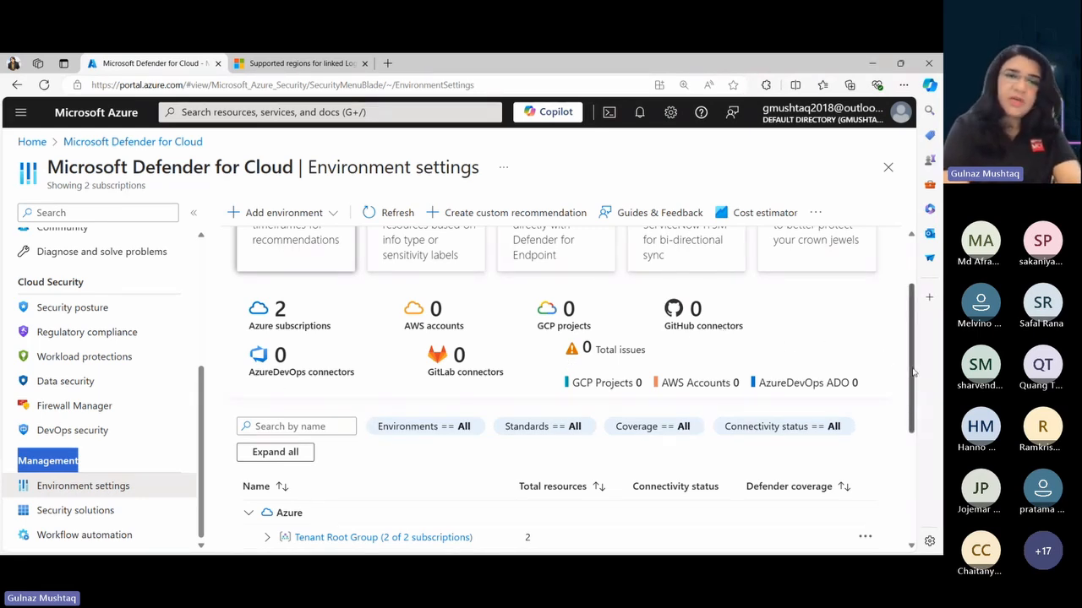
pyautogui.moveTo(912, 372); pyautogui.dragTo(923, 394)
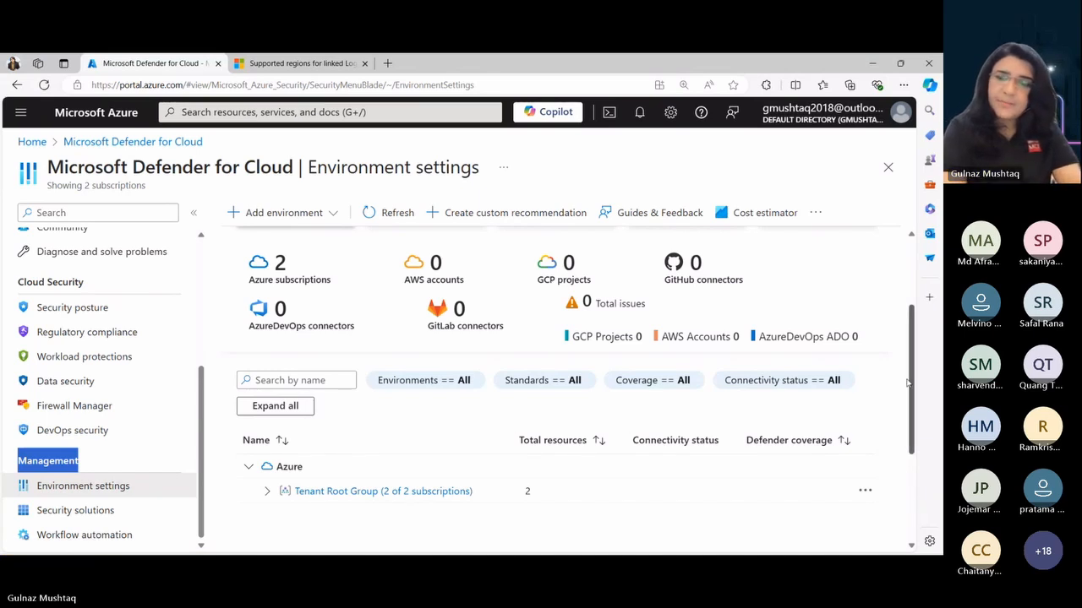
pyautogui.scroll(-3, 911, 387)
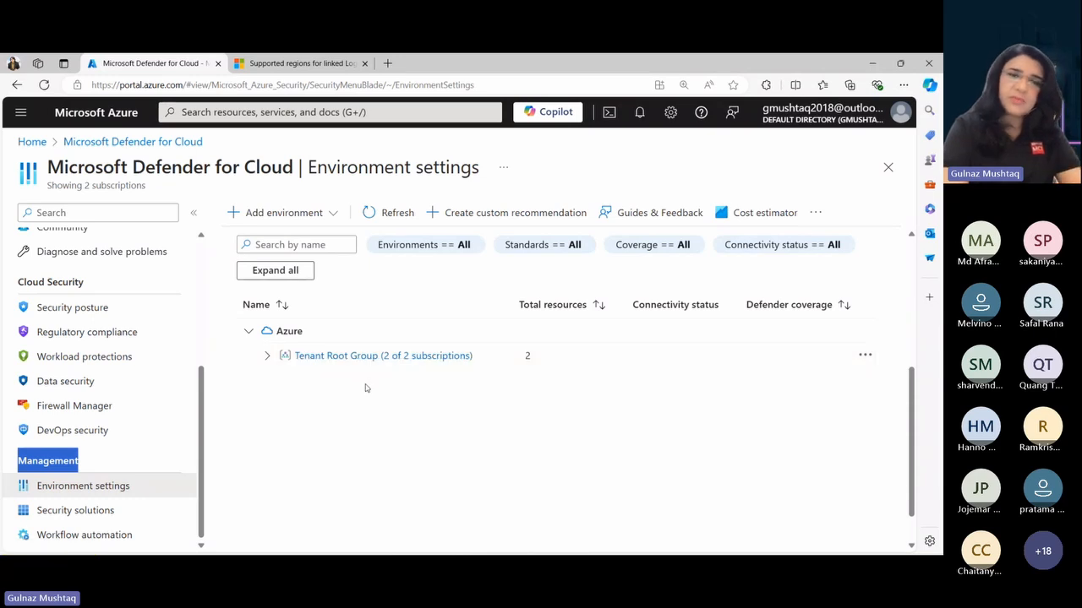
# - Expand the Tenant Root Group and open the Defender plans of the Visual Studio Enterprise Subscription
pyautogui.click(268, 357)
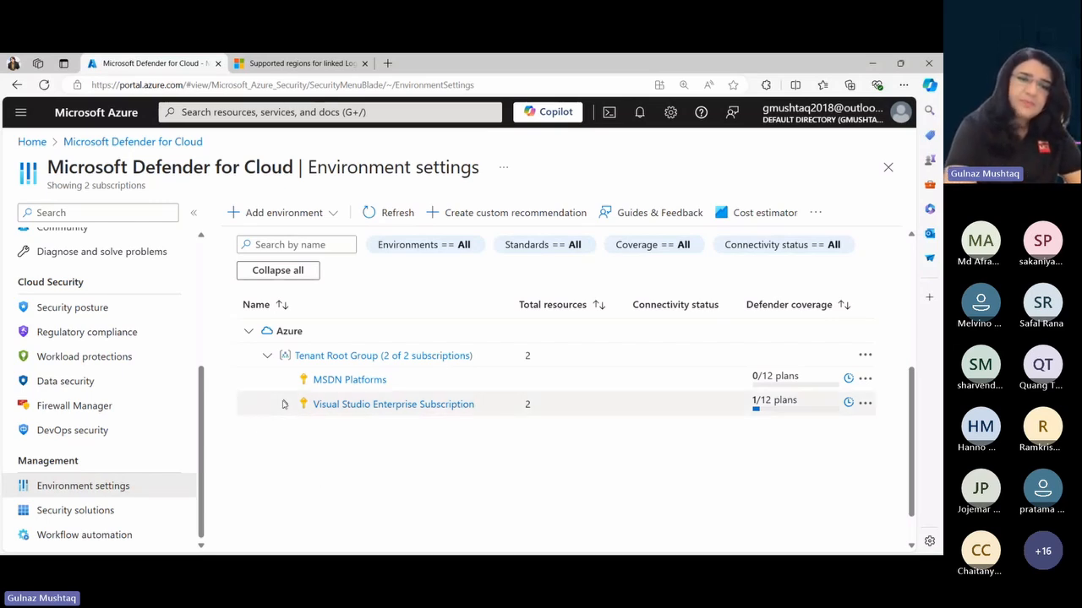
pyautogui.click(349, 407)
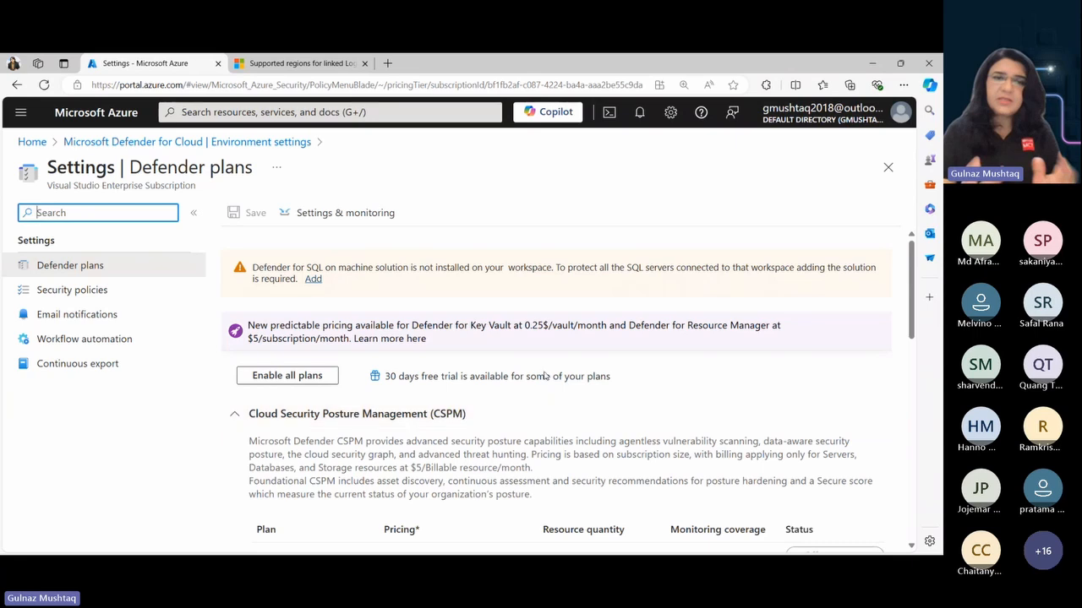
pyautogui.scroll(-2, 916, 333)
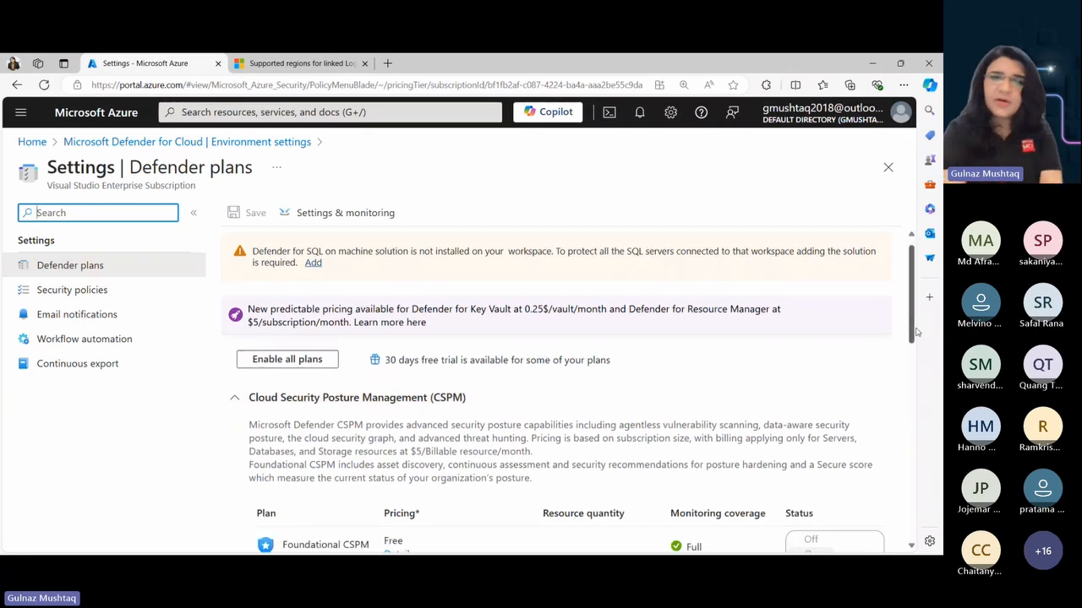
# - Examine the subscription's Cloud Security Posture Management and Cloud Workload Protection plans, including their pricing, coverage and status
pyautogui.moveTo(918, 332); pyautogui.dragTo(933, 393)
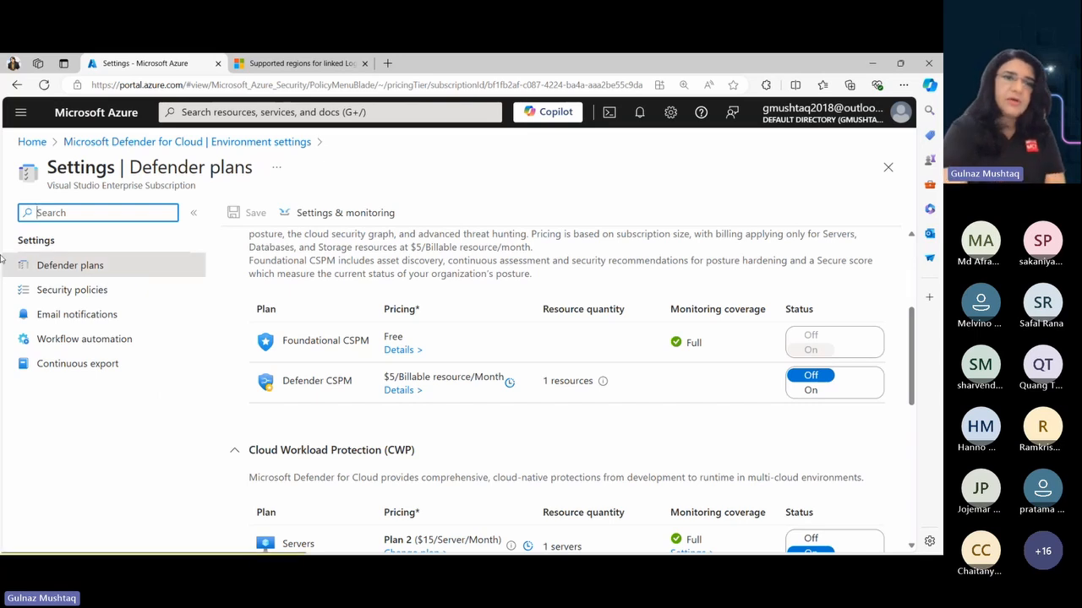
pyautogui.click(48, 189)
pyautogui.moveTo(48, 188); pyautogui.dragTo(198, 194)
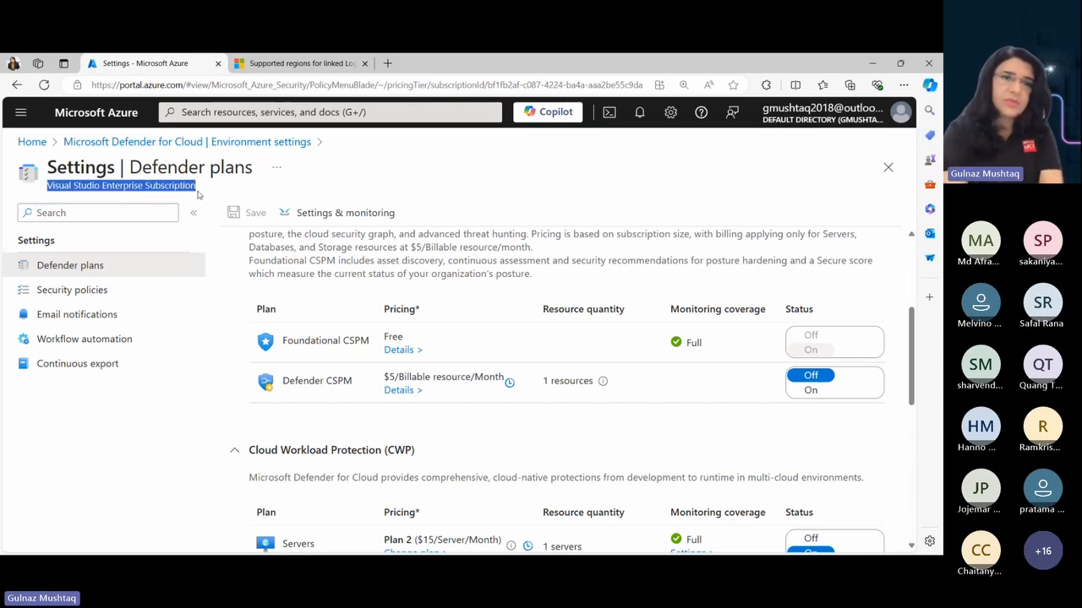
pyautogui.click(195, 422)
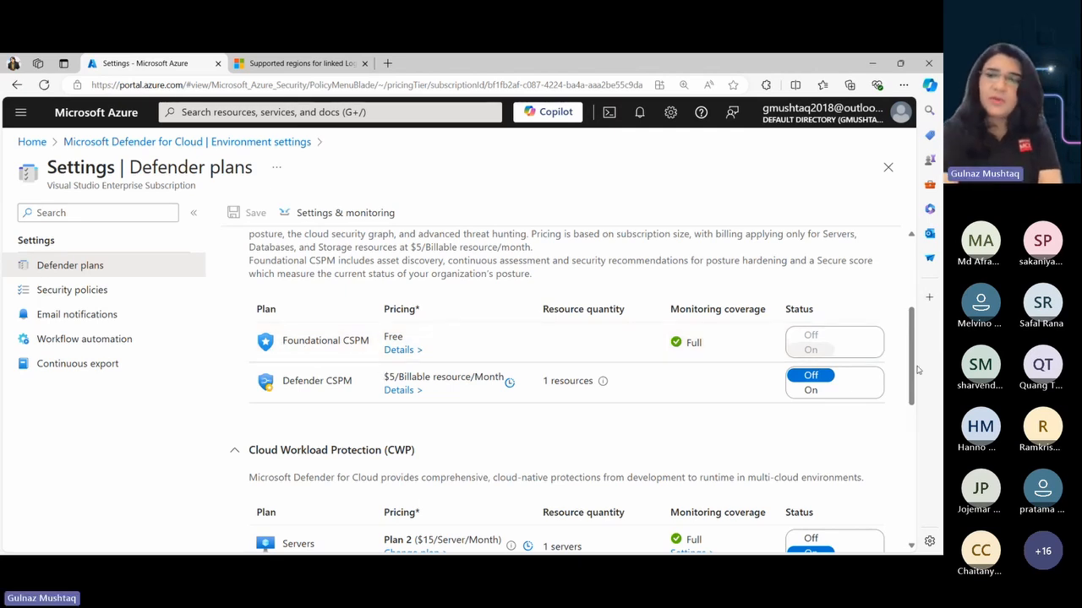
pyautogui.moveTo(914, 366); pyautogui.dragTo(912, 342)
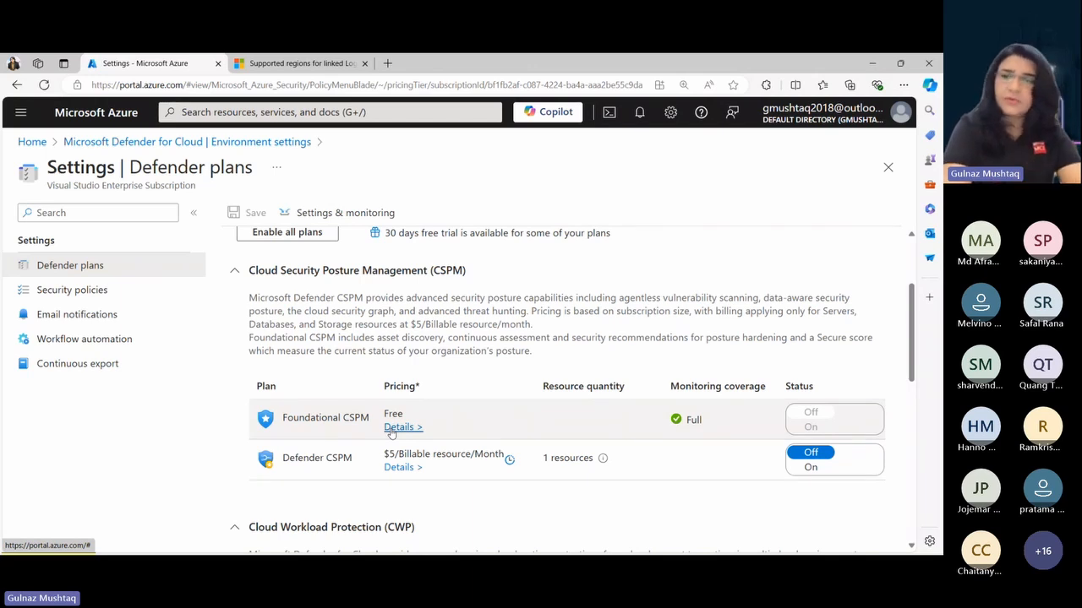
pyautogui.moveTo(911, 362); pyautogui.dragTo(920, 421)
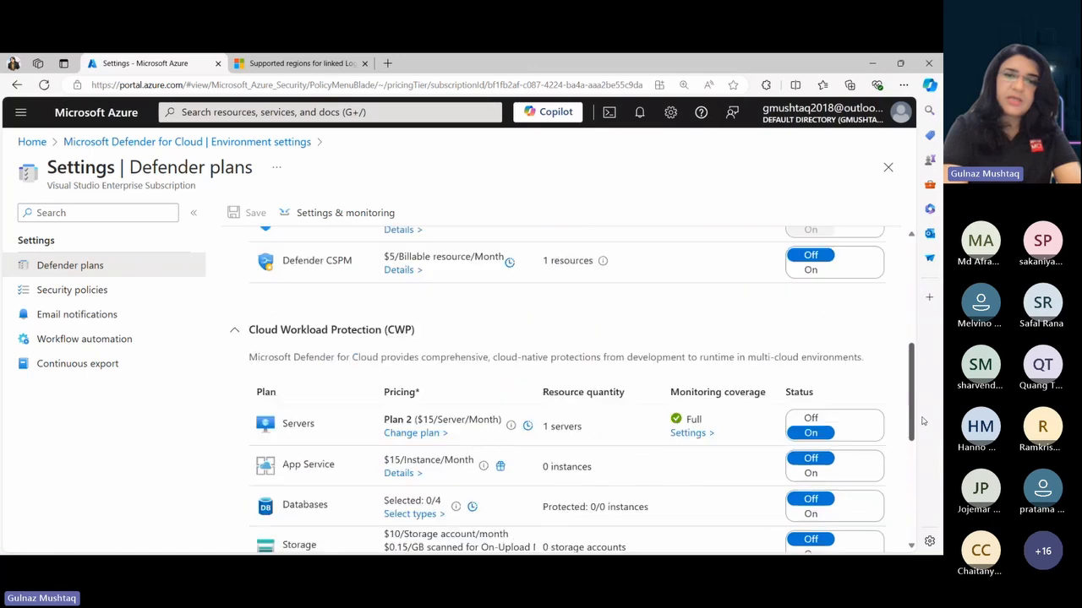
pyautogui.scroll(1, 587, 467)
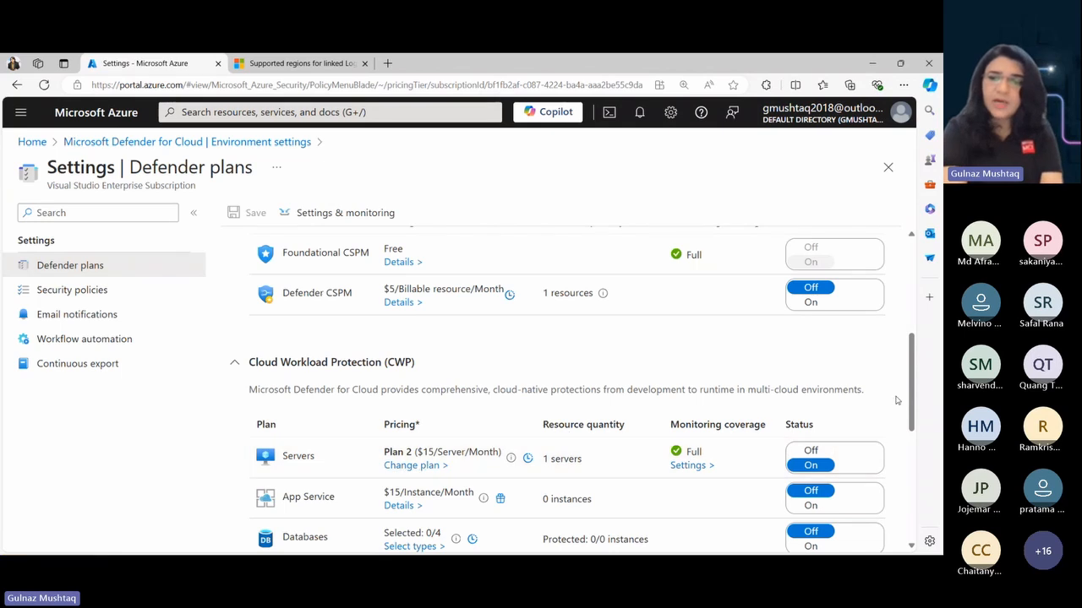
pyautogui.scroll(-3, 897, 400)
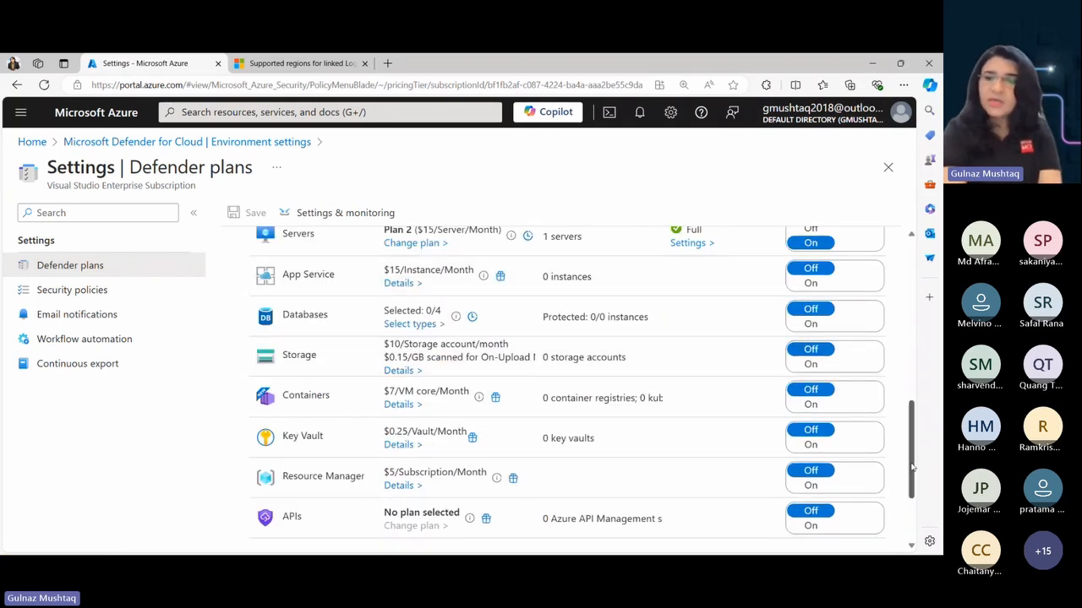
pyautogui.scroll(2, 912, 467)
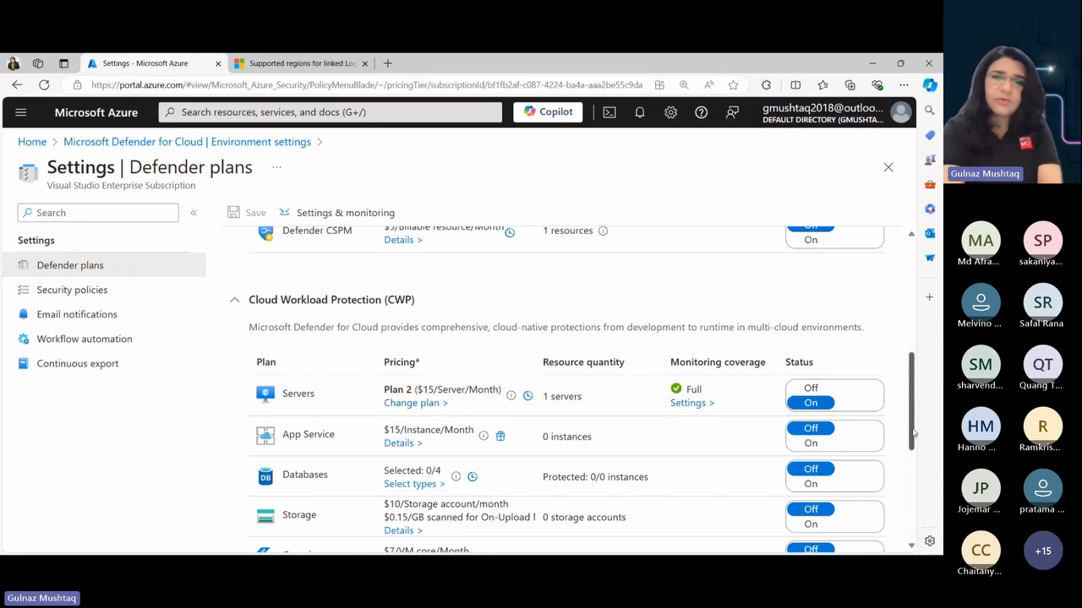
pyautogui.moveTo(913, 432); pyautogui.dragTo(899, 309)
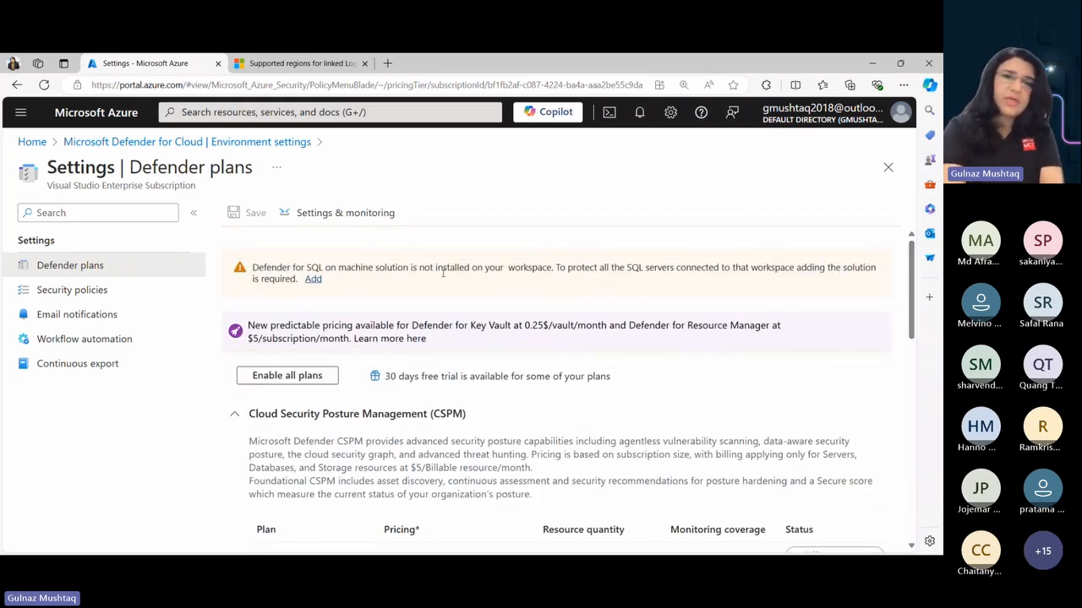
# - View the Settings & monitoring components for all Defender plans and return to the Defender plans page
pyautogui.click(357, 218)
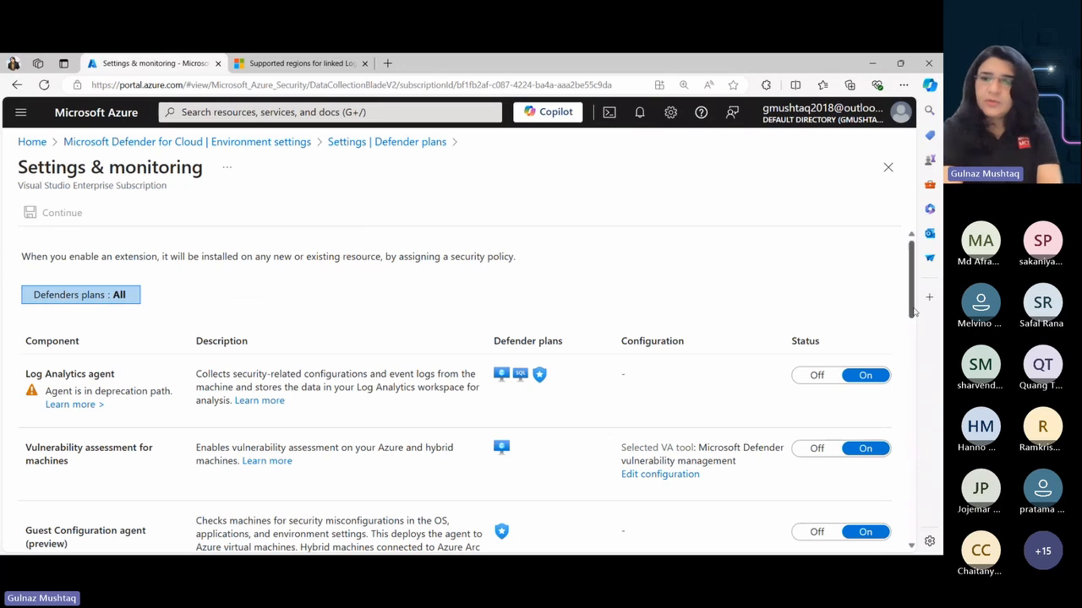
pyautogui.moveTo(913, 314); pyautogui.dragTo(908, 288)
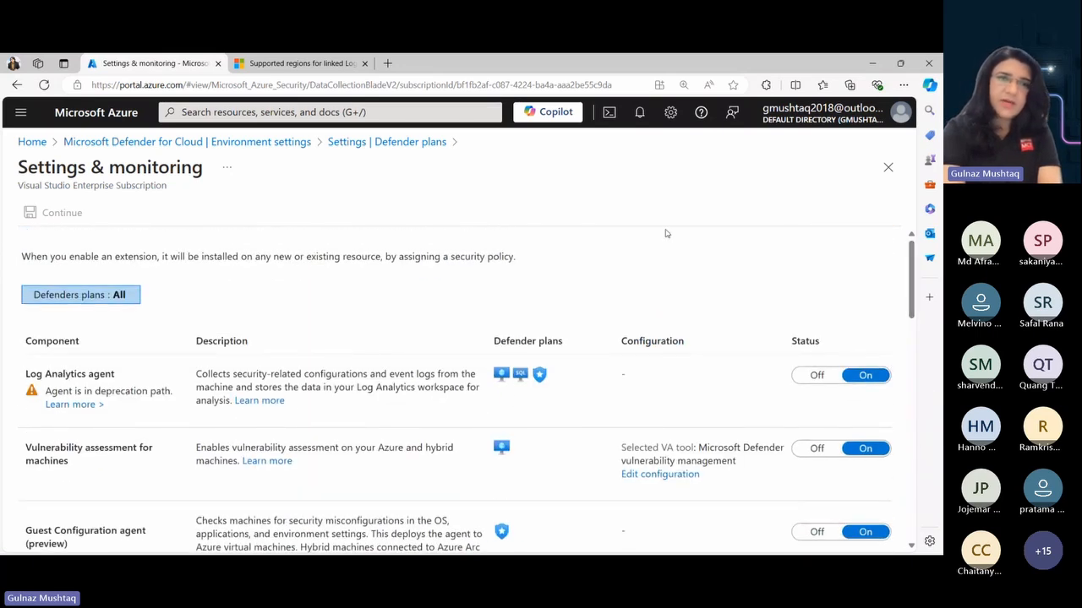
pyautogui.click(16, 85)
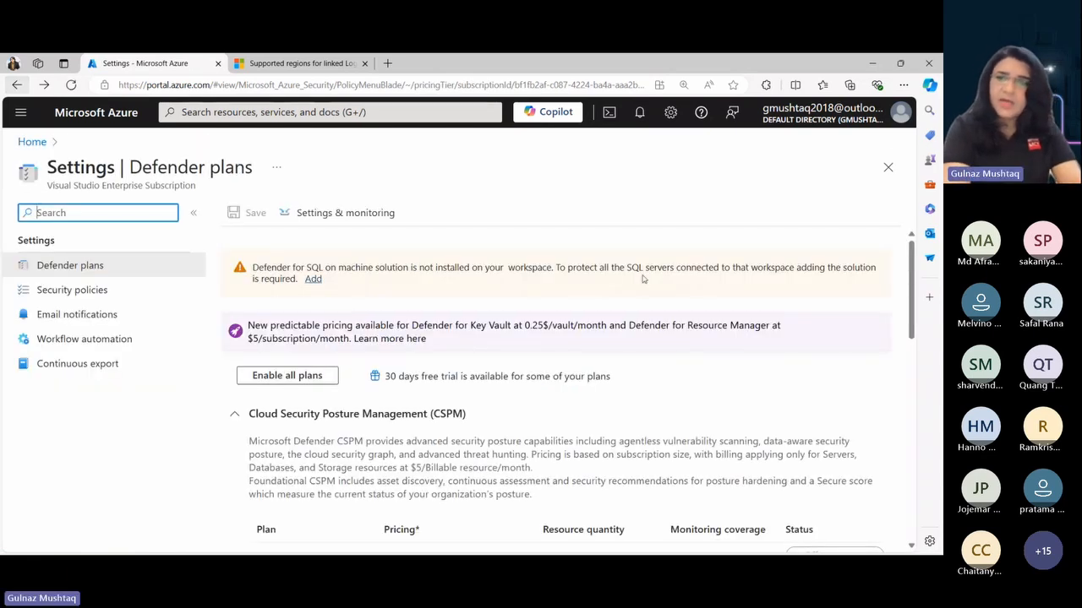
# - Open the monitoring coverage settings of the Servers plan under Cloud Workload Protection
pyautogui.scroll(-3, 912, 323)
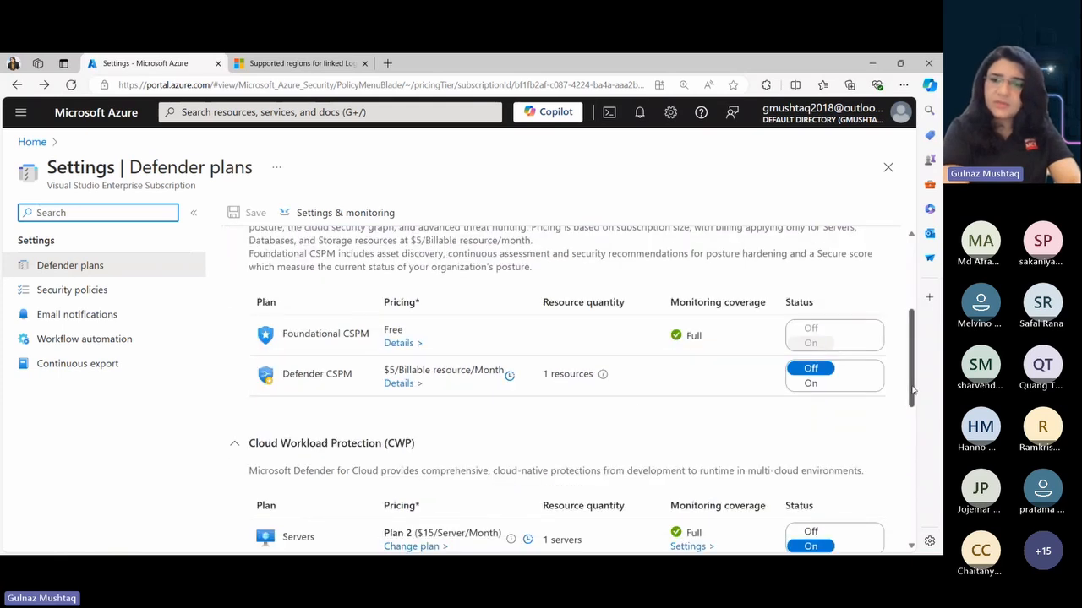
pyautogui.scroll(-3, 911, 389)
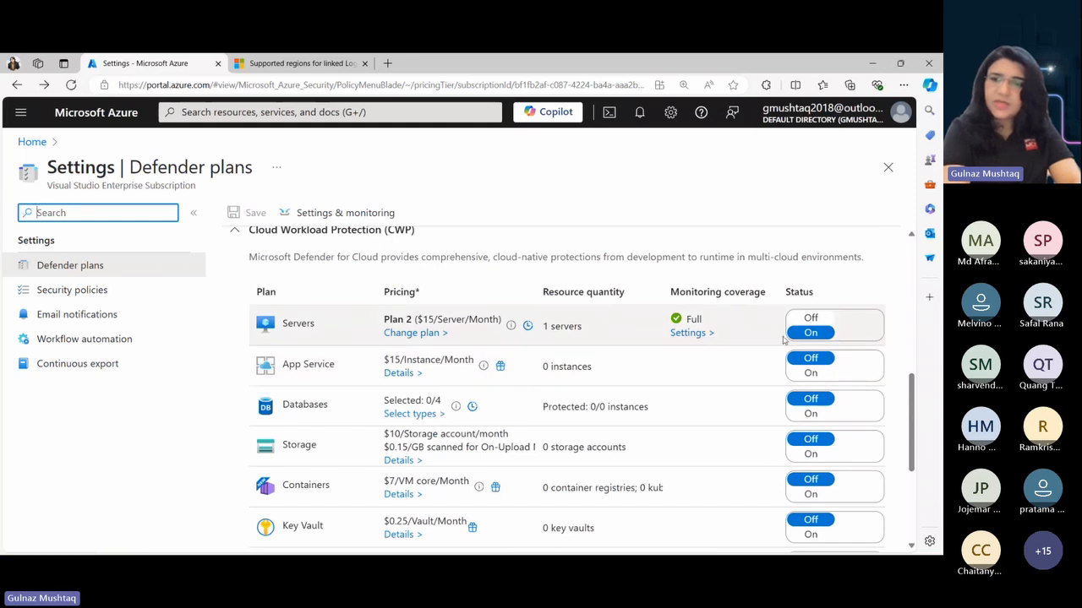
pyautogui.moveTo(910, 434); pyautogui.dragTo(908, 296)
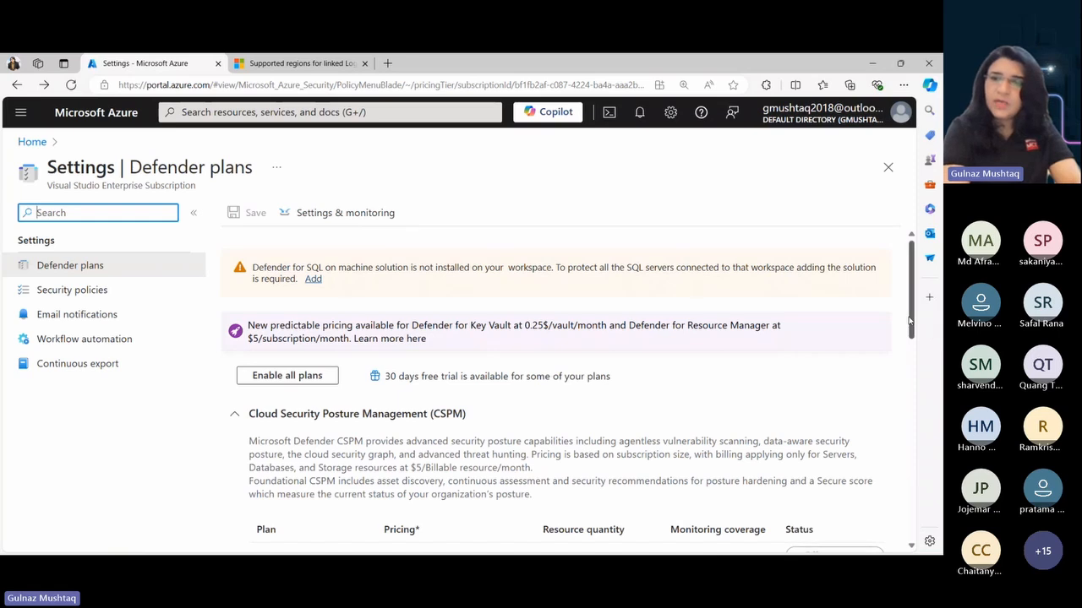
pyautogui.moveTo(911, 334); pyautogui.dragTo(918, 424)
pyautogui.scroll(-1, 919, 424)
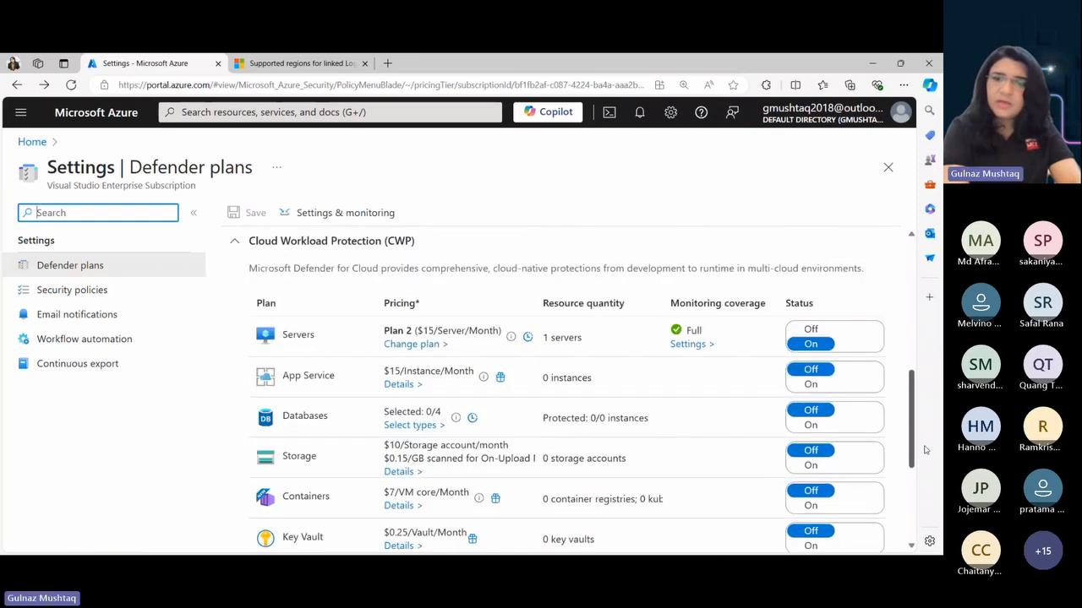
pyautogui.click(681, 347)
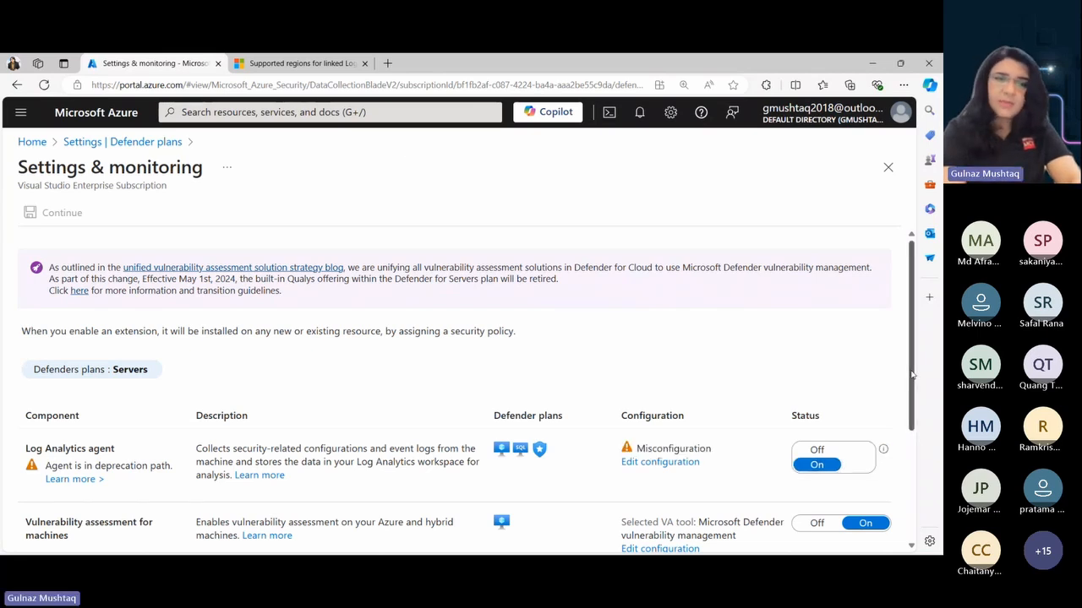
# - Switch the Log Analytics agent's status to Off and back to On
pyautogui.moveTo(912, 375); pyautogui.dragTo(919, 482)
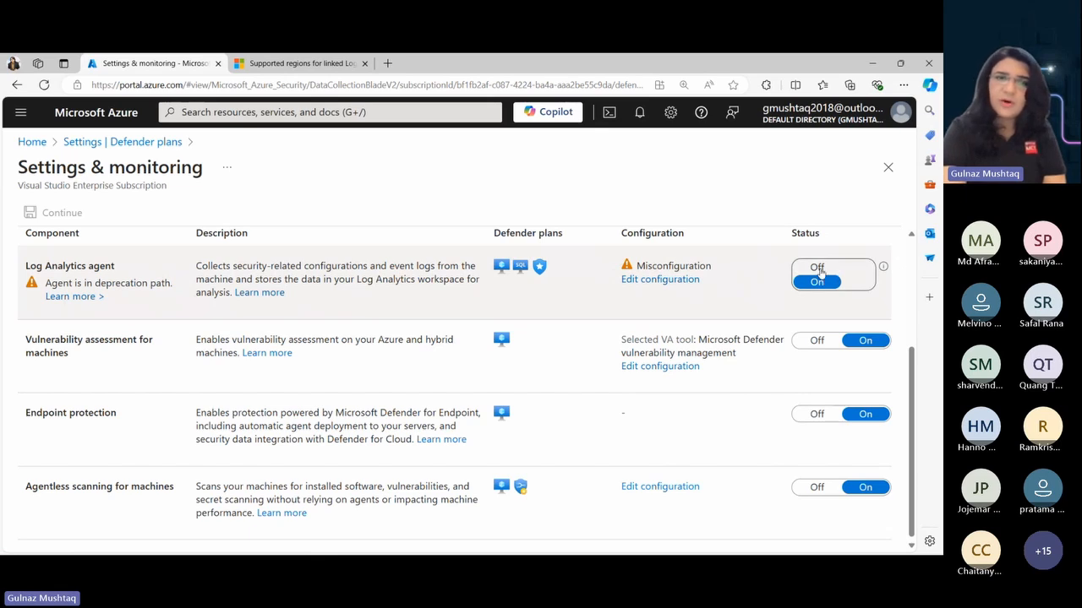
pyautogui.click(817, 268)
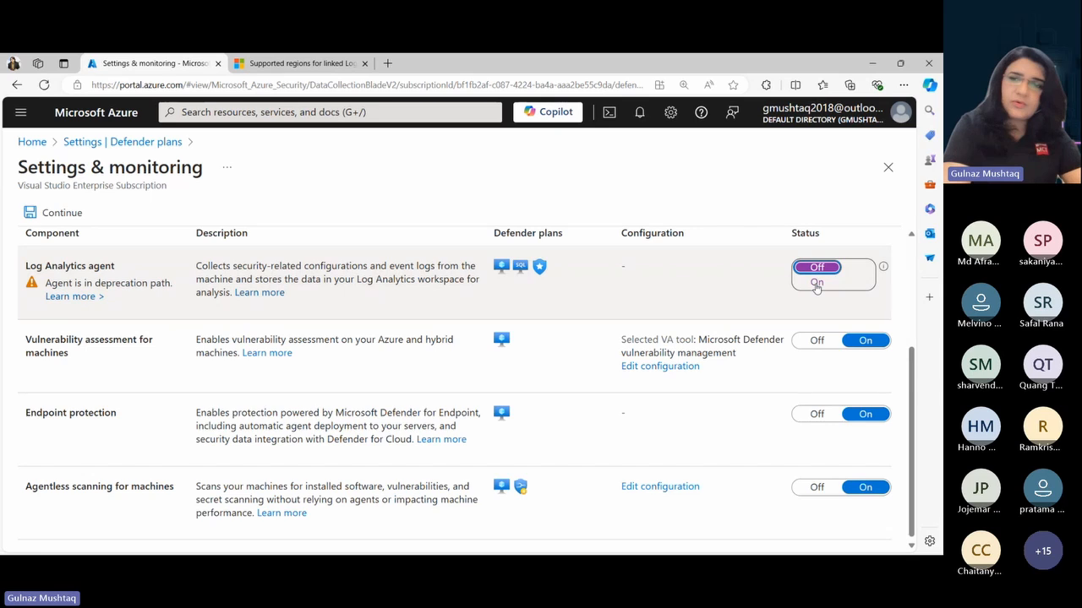
pyautogui.click(816, 286)
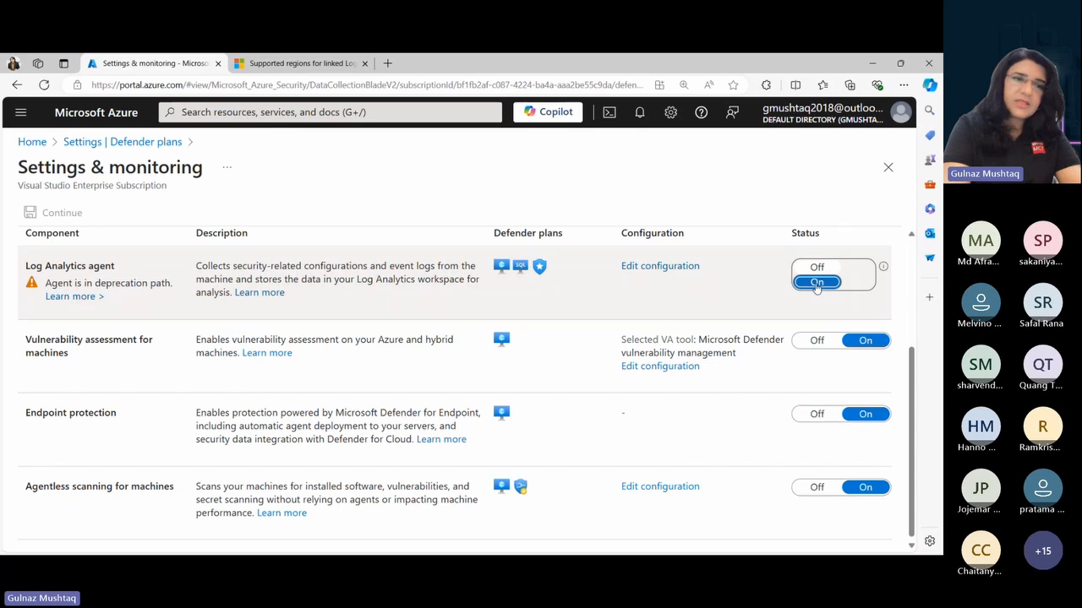
# - Configure the Log Analytics agent's auto-provisioning to use the custom workspace contosoinfraworkspace and apply the configuration
pyautogui.click(655, 267)
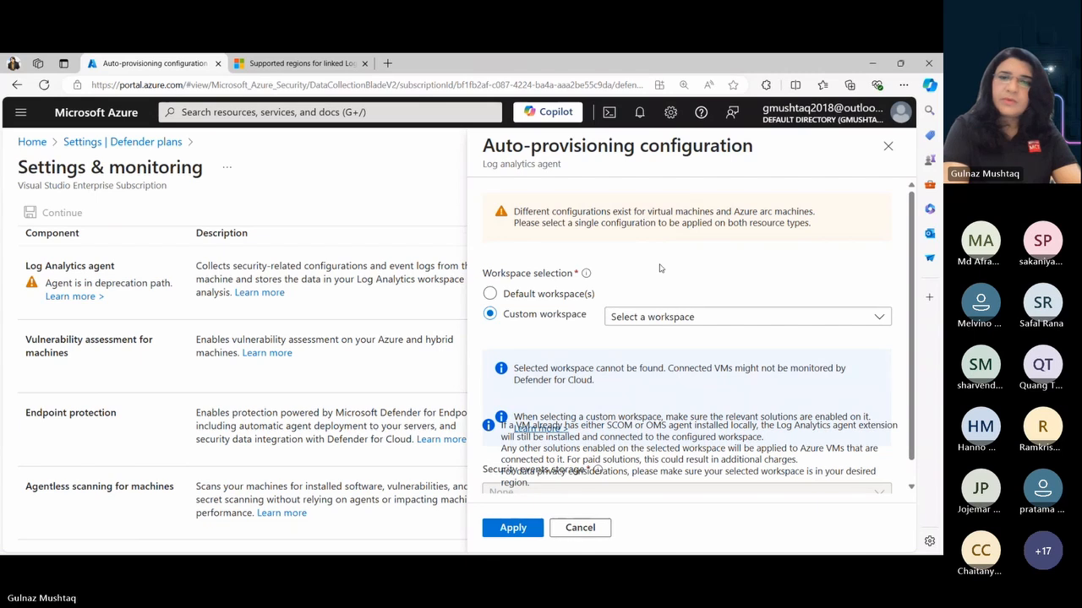
pyautogui.click(490, 296)
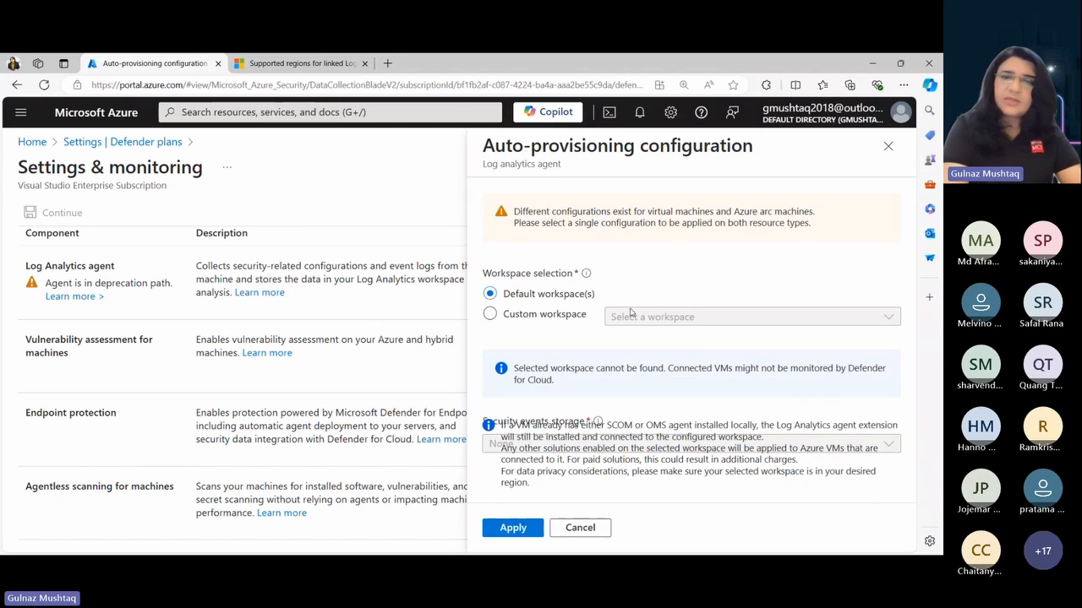
pyautogui.click(890, 147)
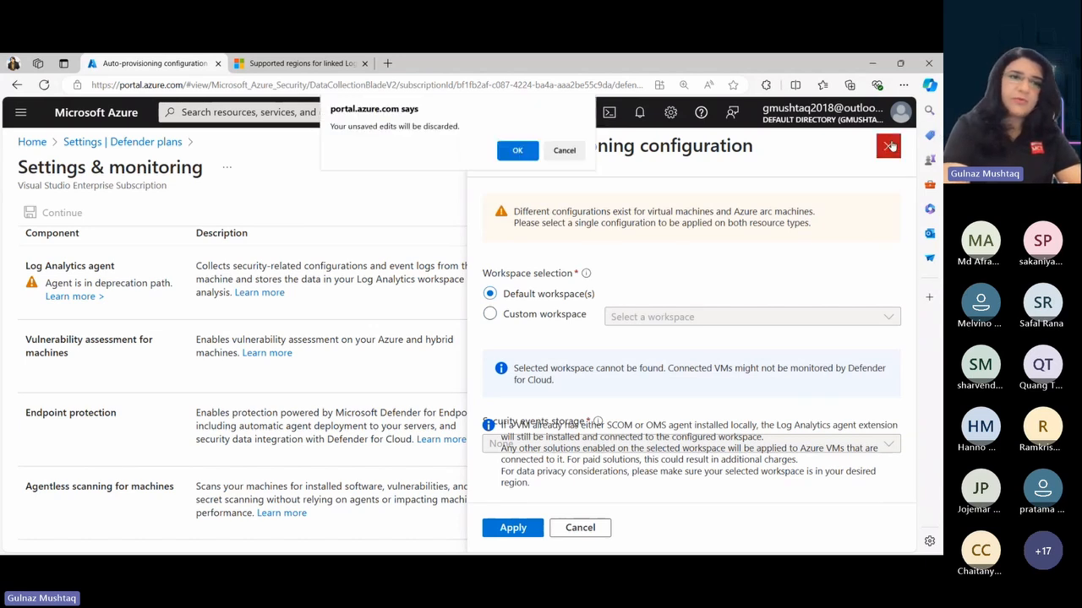
pyautogui.click(577, 158)
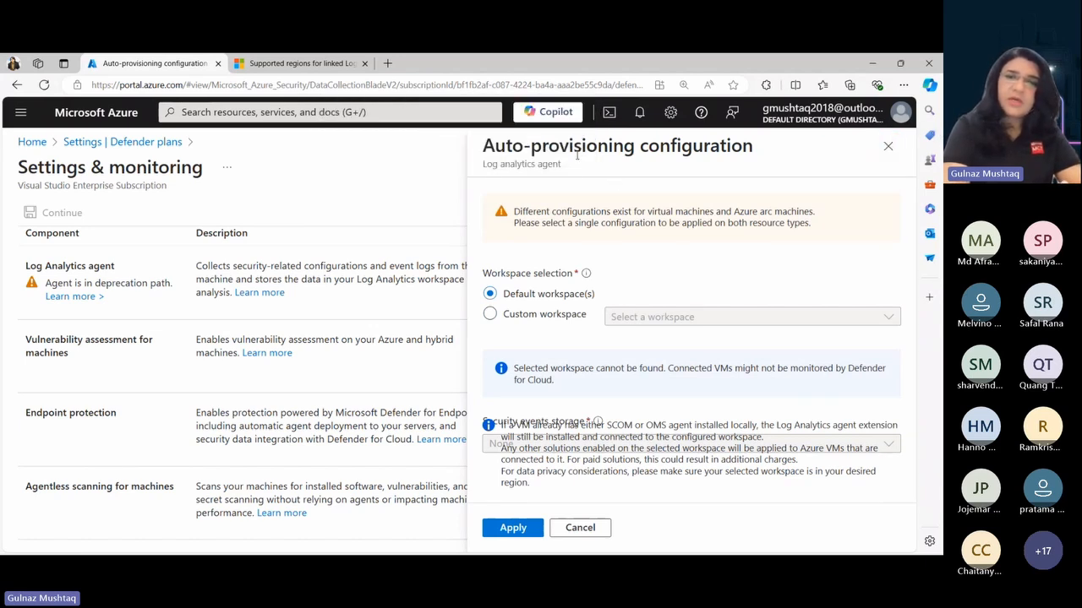
pyautogui.click(490, 315)
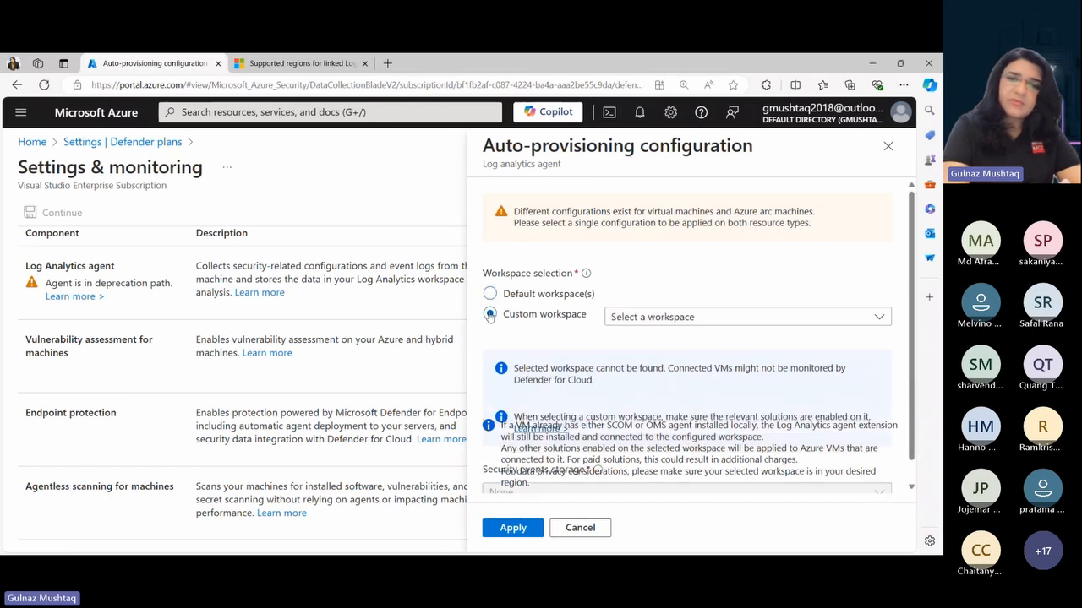
pyautogui.click(648, 319)
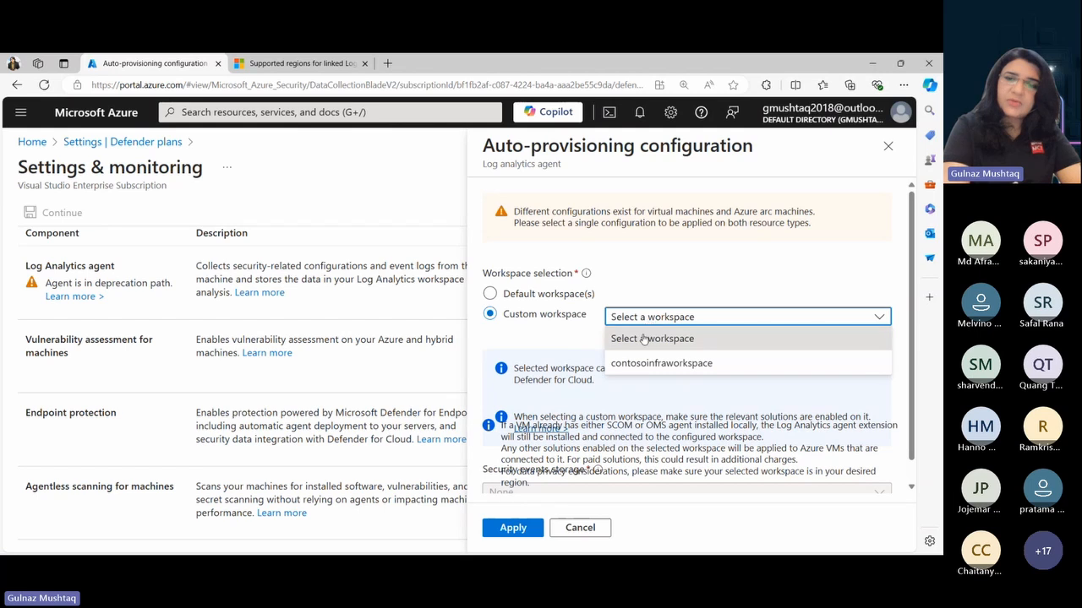
pyautogui.click(632, 366)
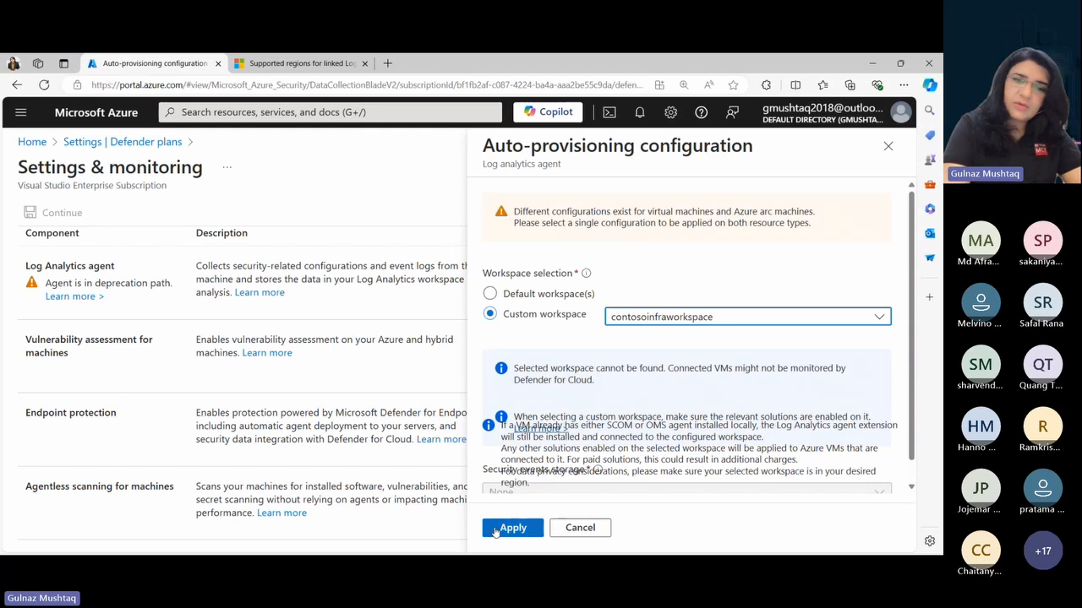
pyautogui.click(505, 528)
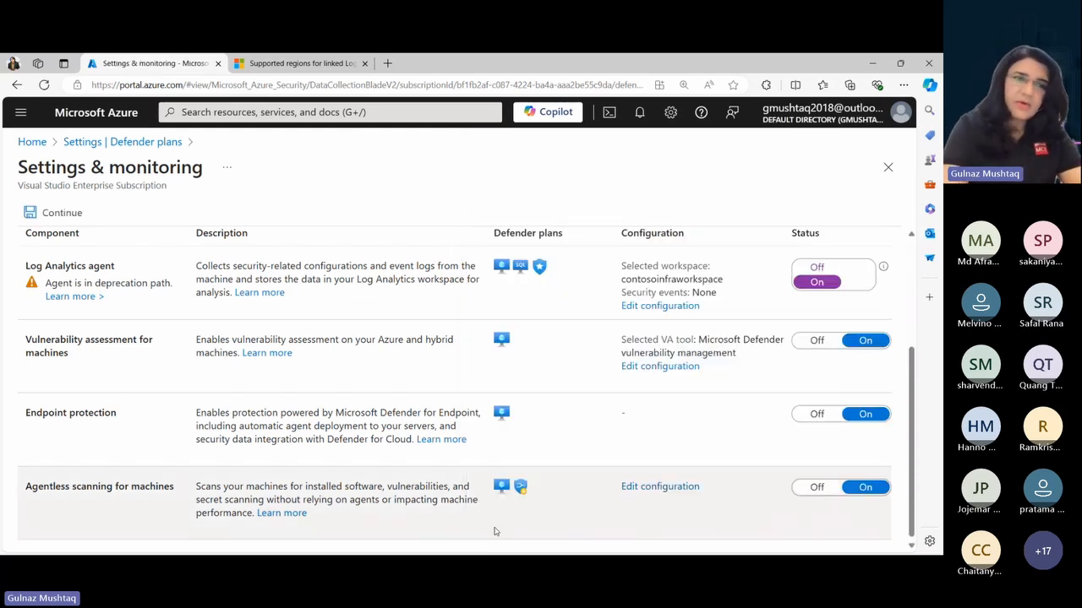
# - Reopen the Log Analytics agent's auto-provisioning configuration, reselect contosoinfraworkspace as the workspace, and apply it again
pyautogui.click(652, 308)
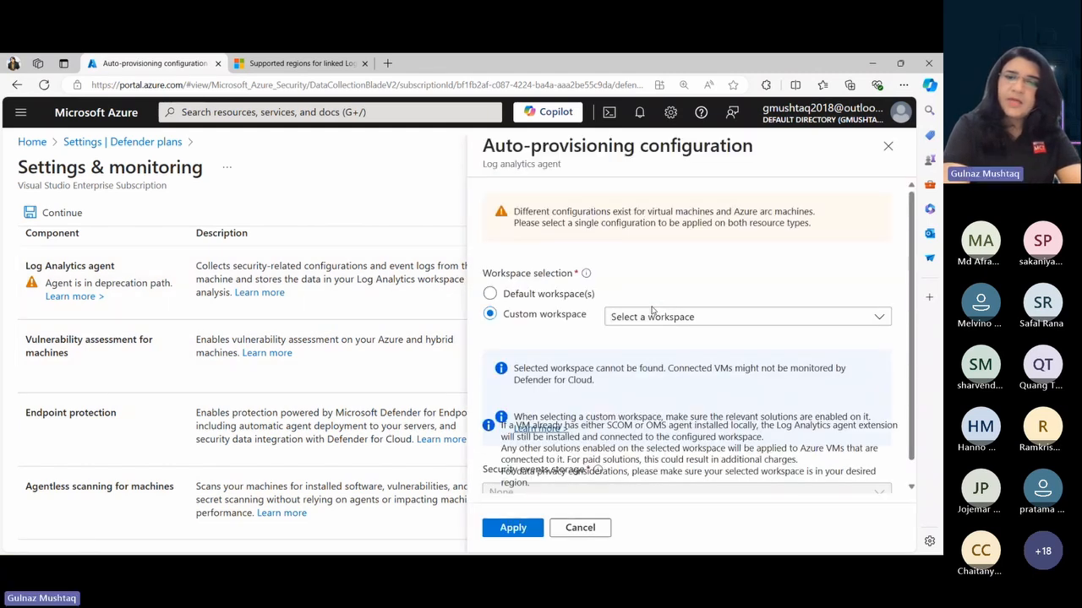
pyautogui.click(652, 318)
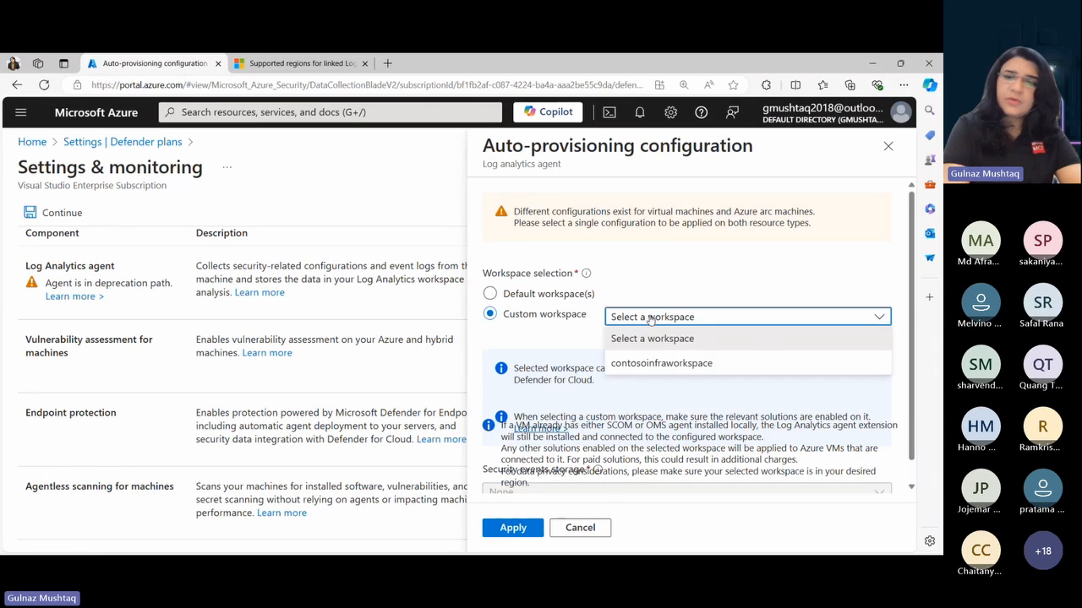
pyautogui.click(650, 364)
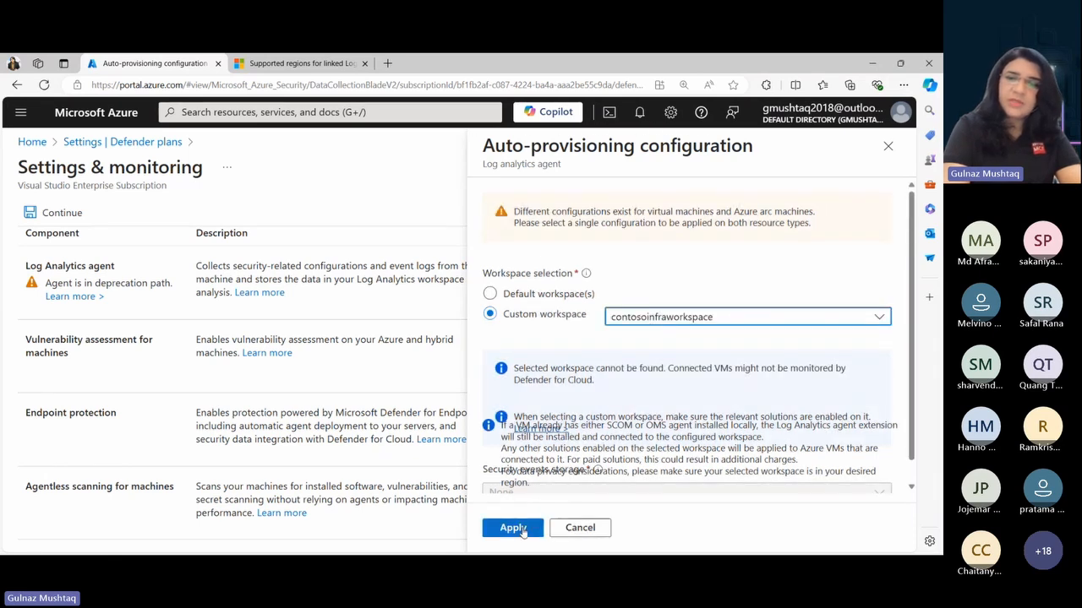
pyautogui.click(513, 528)
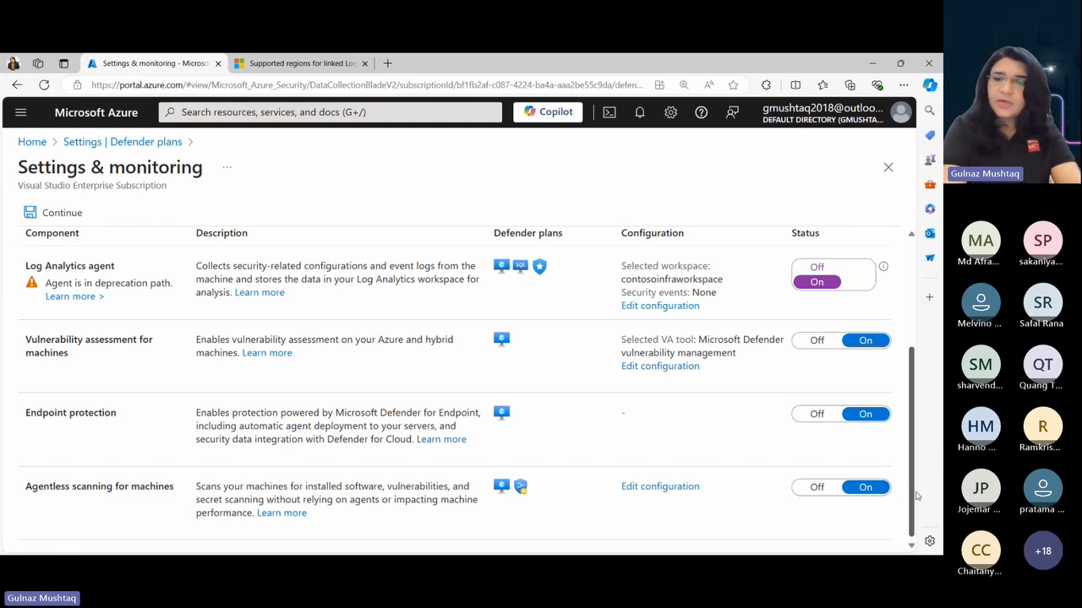
# - Review the Servers plan's monitoring components and continue with the changed settings back to the Defender plans
pyautogui.scroll(3, 916, 496)
pyautogui.scroll(-3, 912, 534)
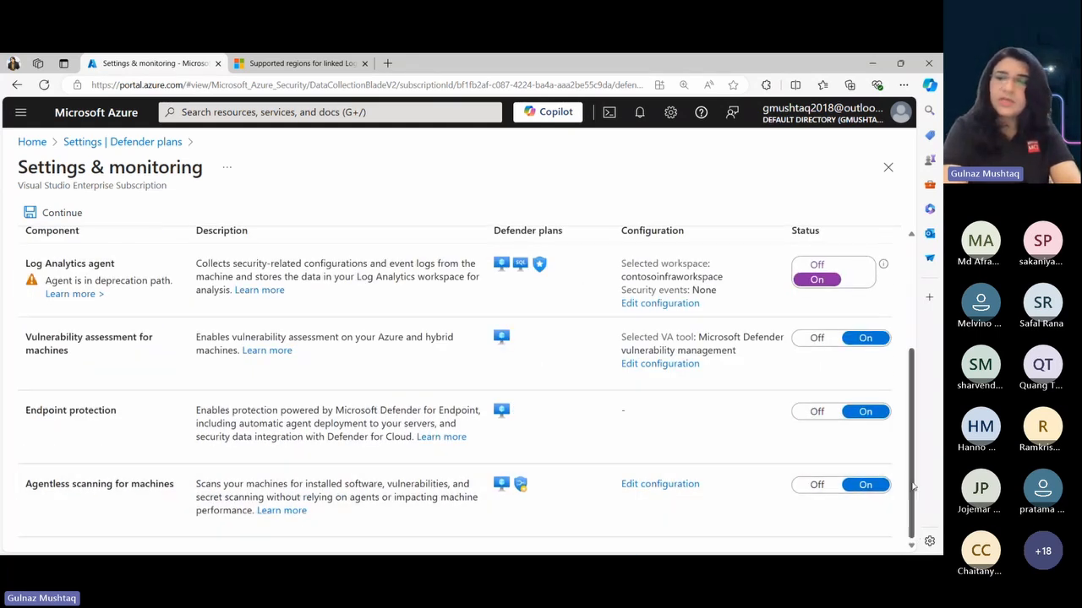
pyautogui.moveTo(914, 474); pyautogui.dragTo(915, 472)
pyautogui.scroll(3, 914, 471)
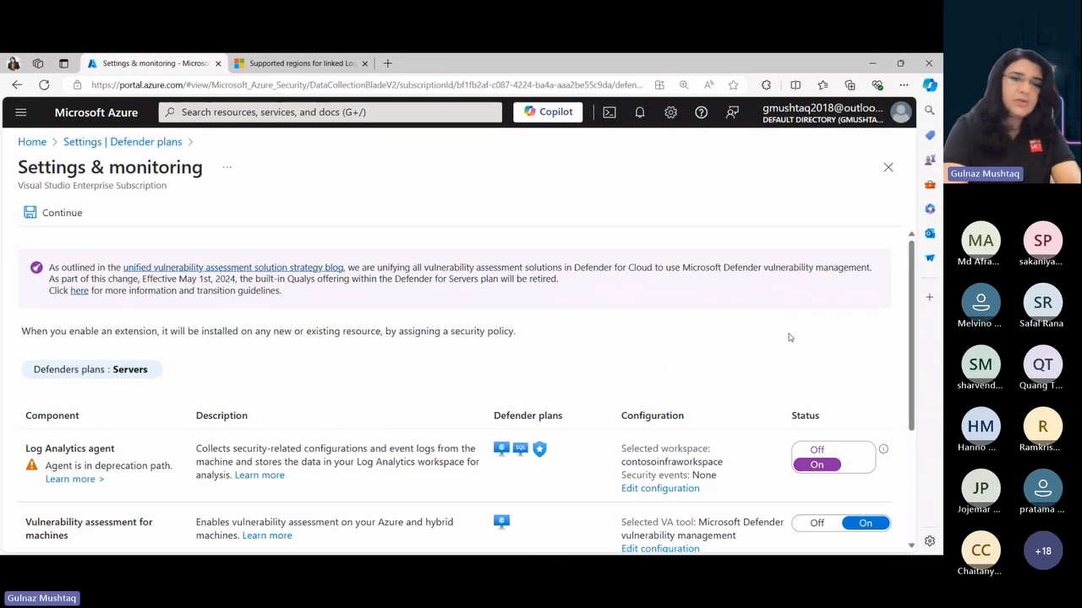
pyautogui.click(51, 214)
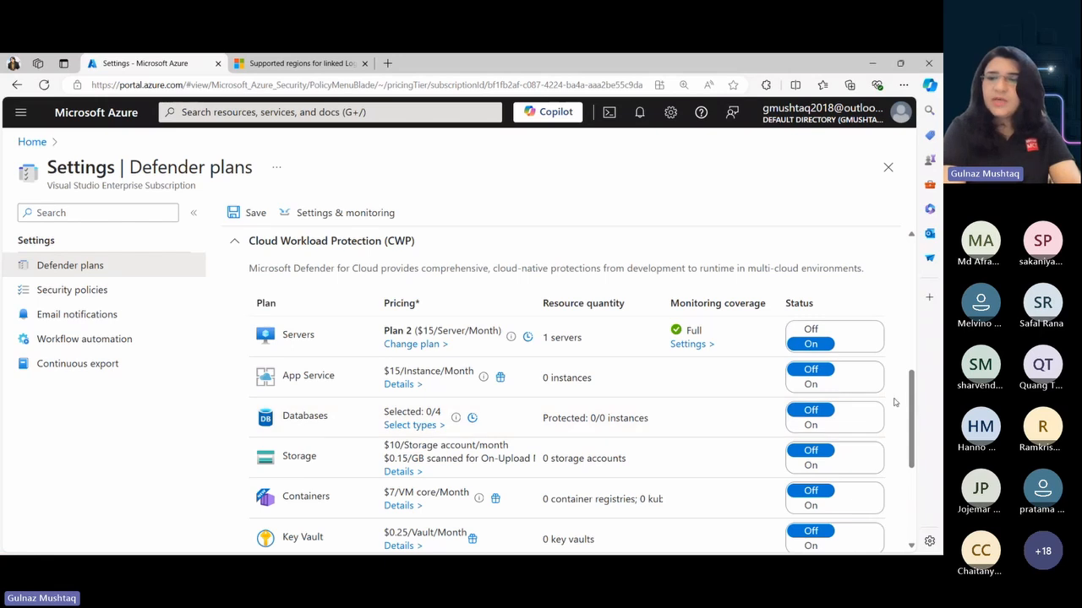
# - Save the Defender plans settings for the Visual Studio Enterprise Subscription and check the portal notifications for the save
pyautogui.moveTo(913, 433); pyautogui.dragTo(912, 391)
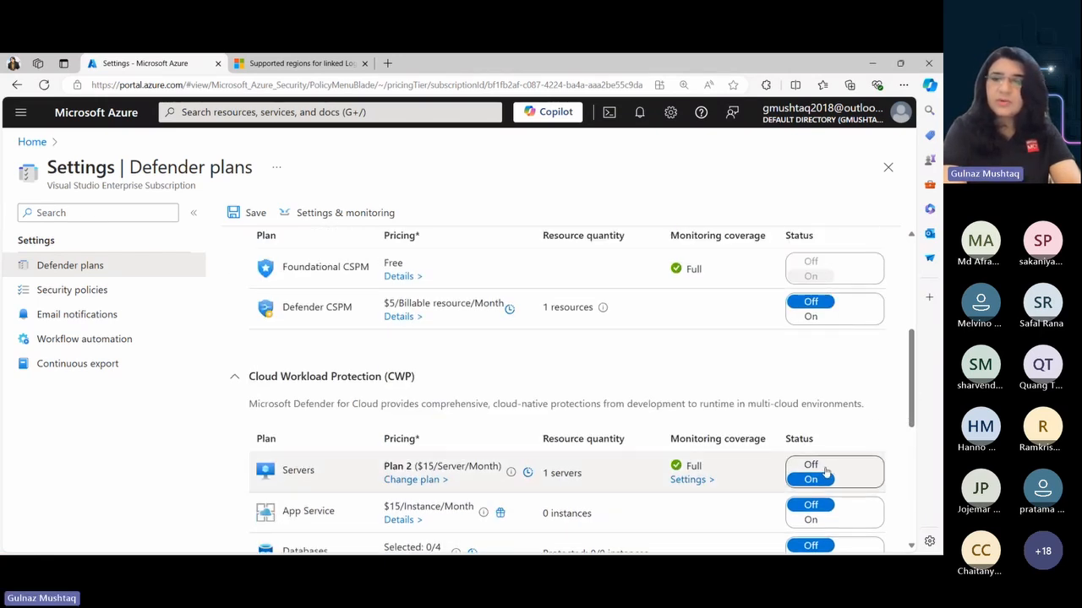
pyautogui.moveTo(913, 426); pyautogui.dragTo(920, 325)
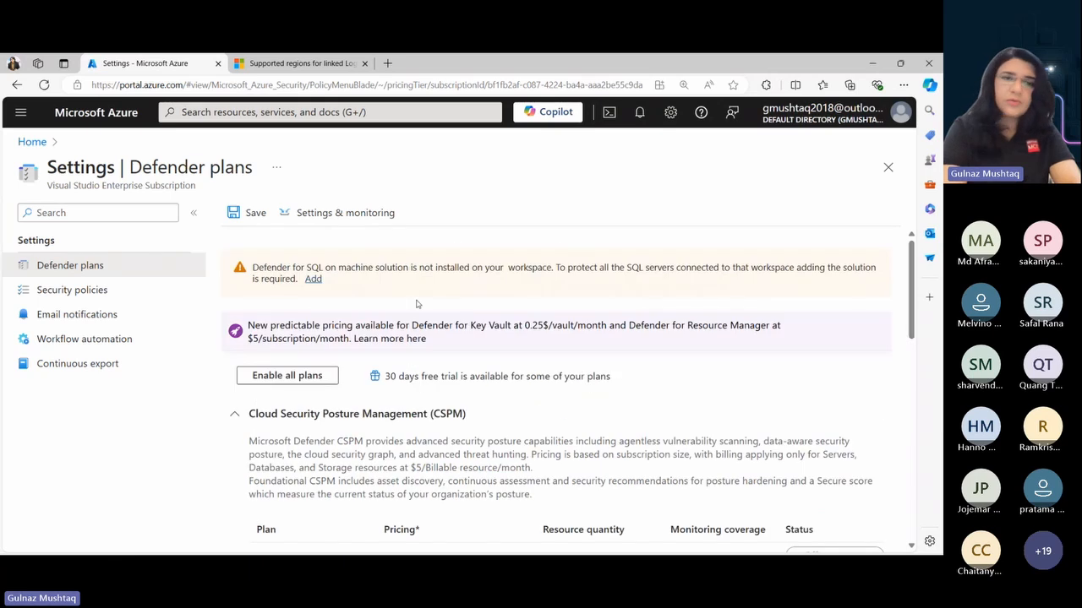
pyautogui.click(256, 216)
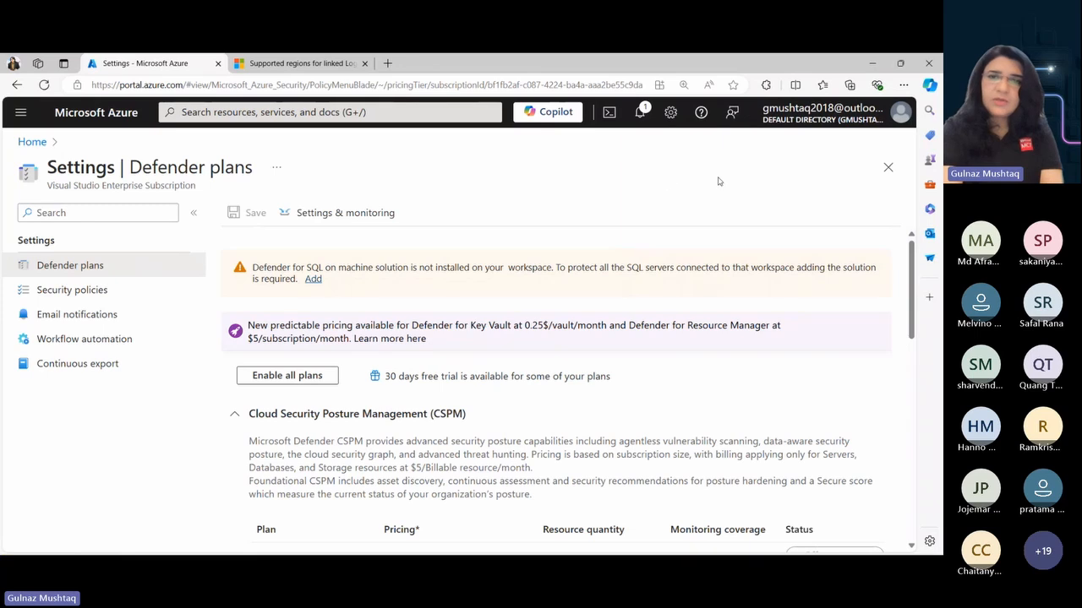
pyautogui.click(640, 114)
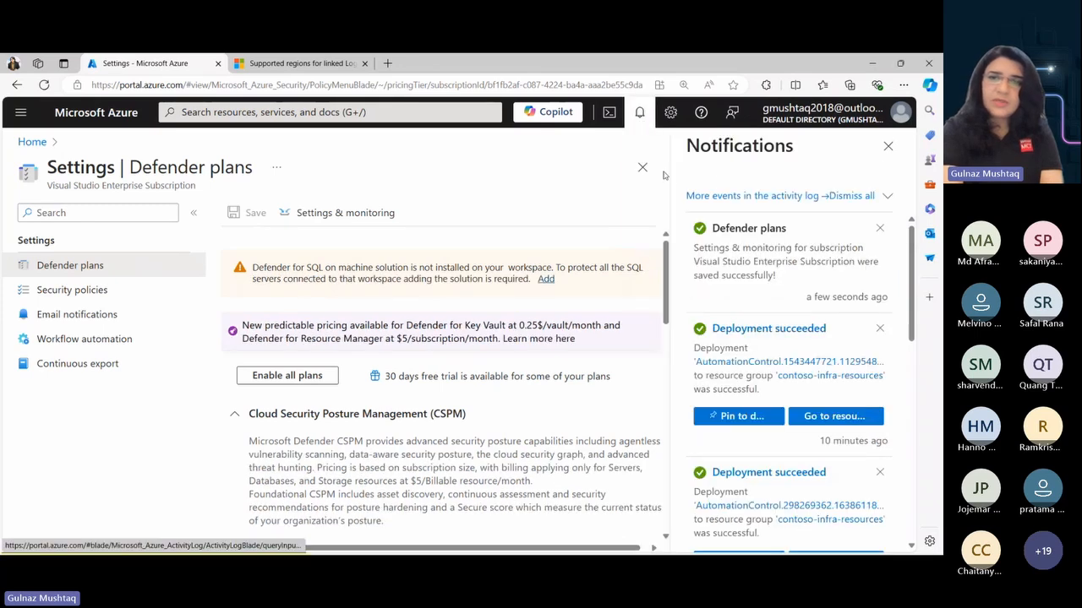
pyautogui.click(888, 145)
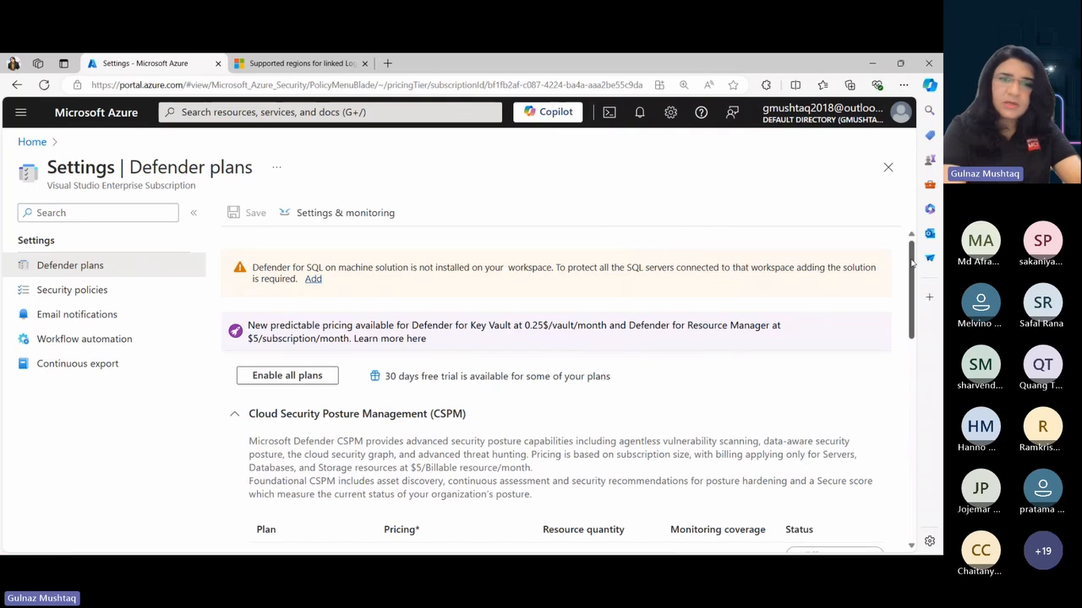
pyautogui.moveTo(911, 263); pyautogui.dragTo(911, 236)
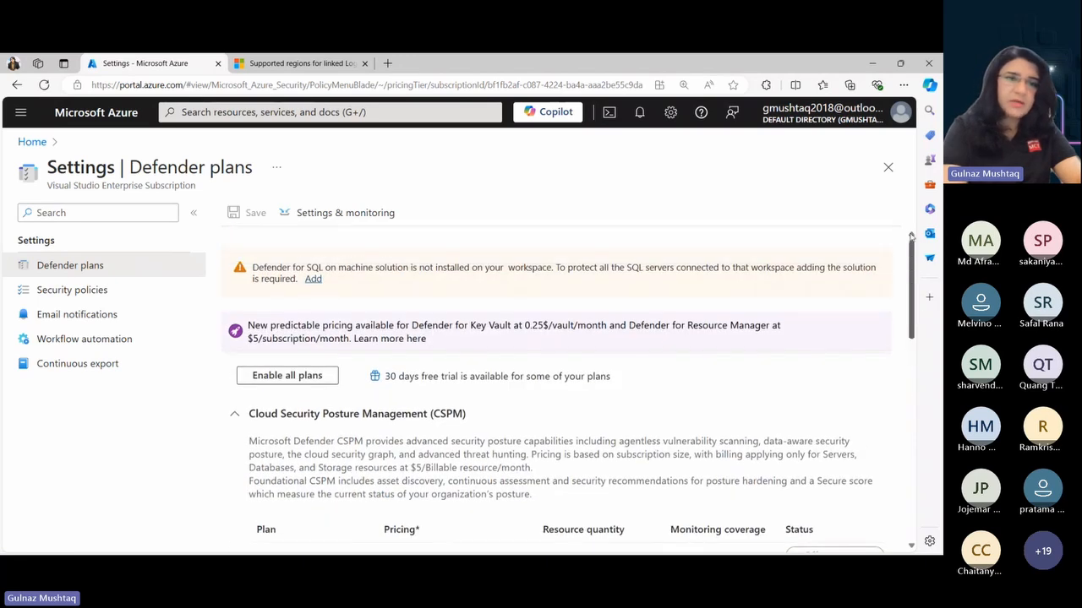
# - Close the subscription's settings and open the environment settings of Microsoft Defender for Cloud
pyautogui.click(888, 168)
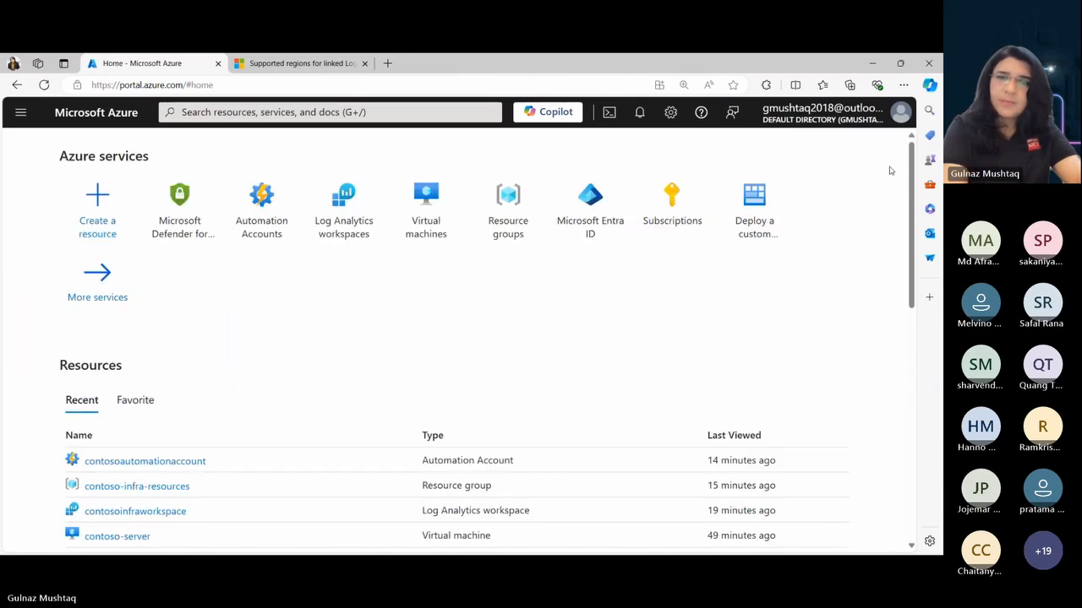
pyautogui.click(166, 237)
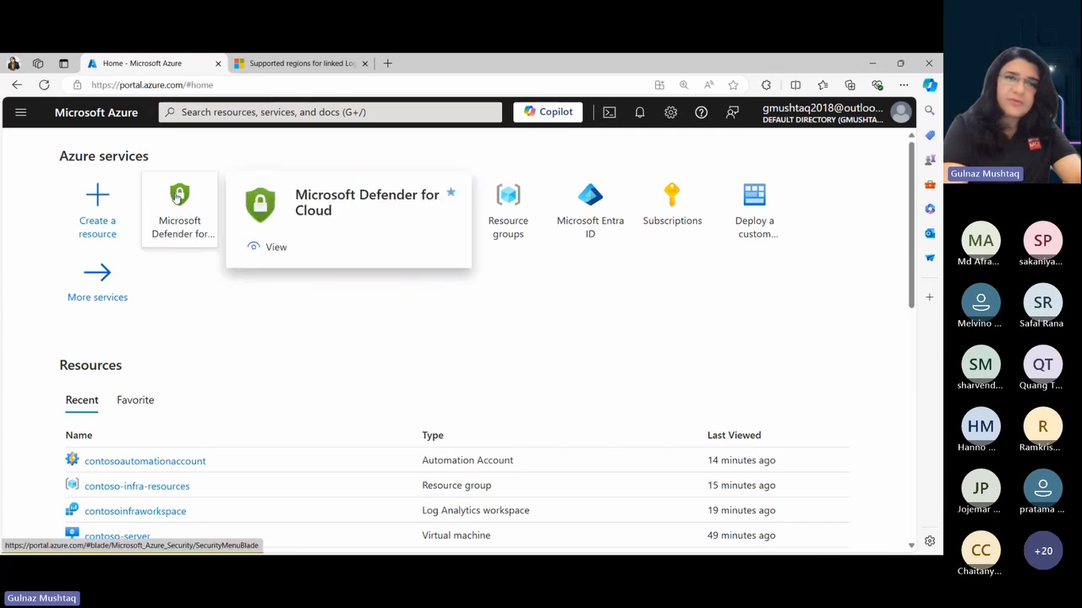
pyautogui.click(177, 196)
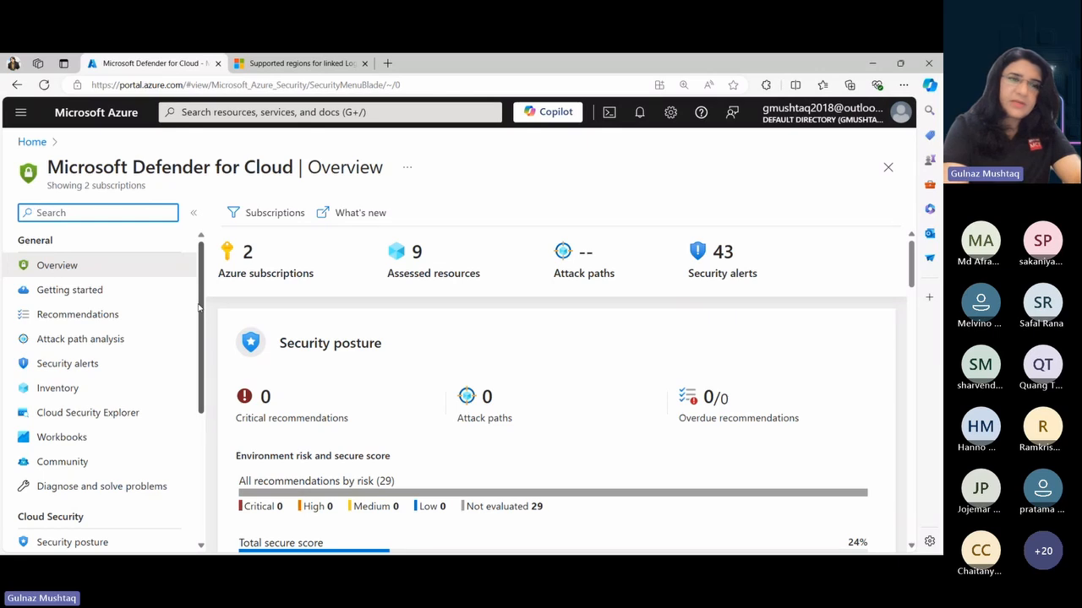
pyautogui.scroll(-2, 203, 355)
pyautogui.scroll(-2, 212, 393)
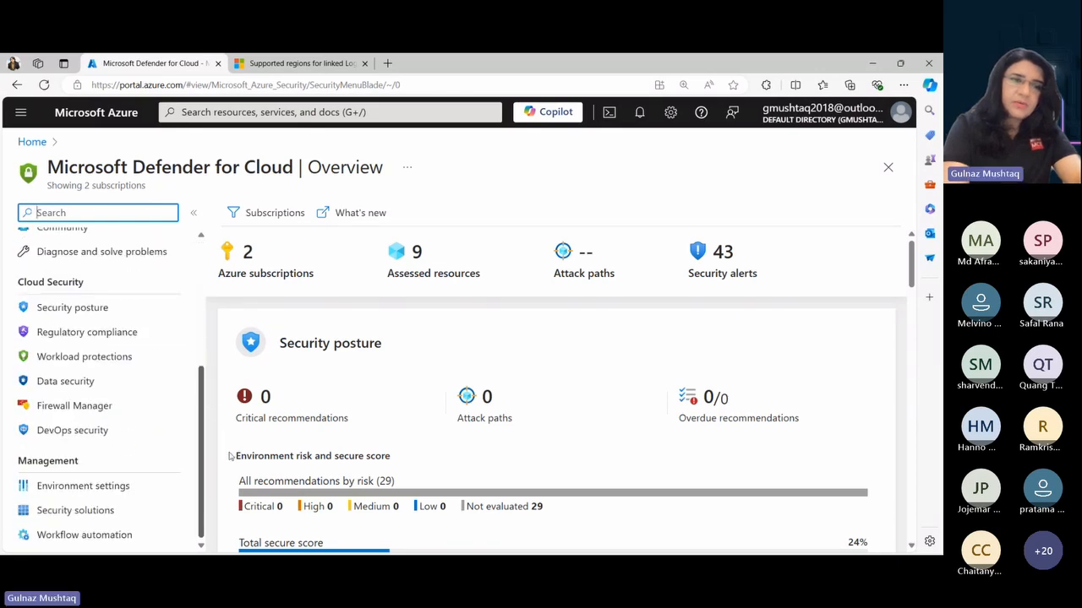
pyautogui.click(82, 491)
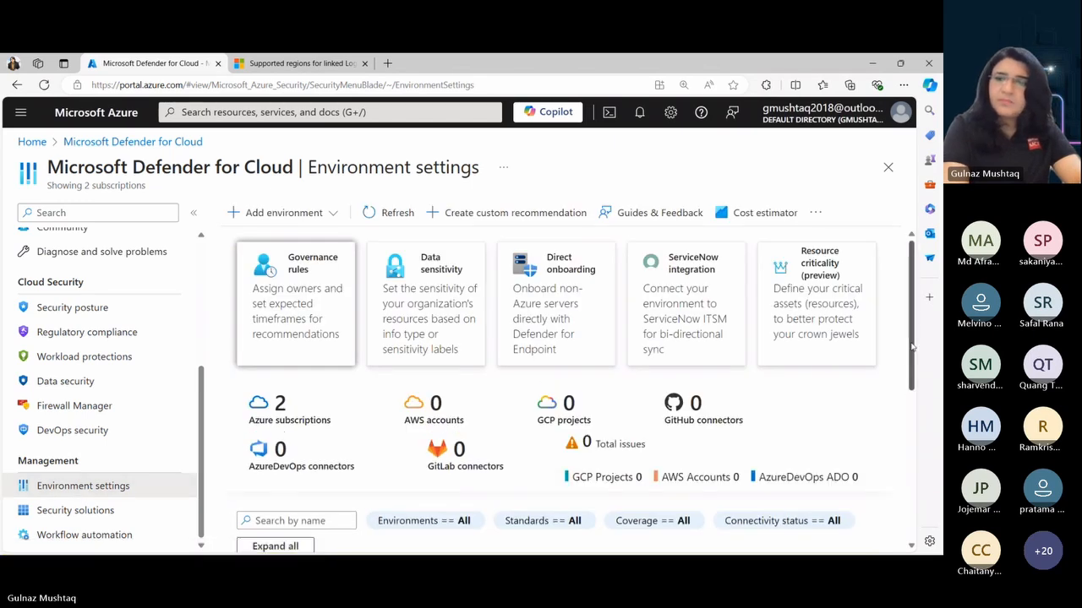
# - Refresh the environment list and expand Tenant Root Group and Visual Studio Enterprise Subscription down to the workspace level
pyautogui.moveTo(912, 347); pyautogui.dragTo(928, 475)
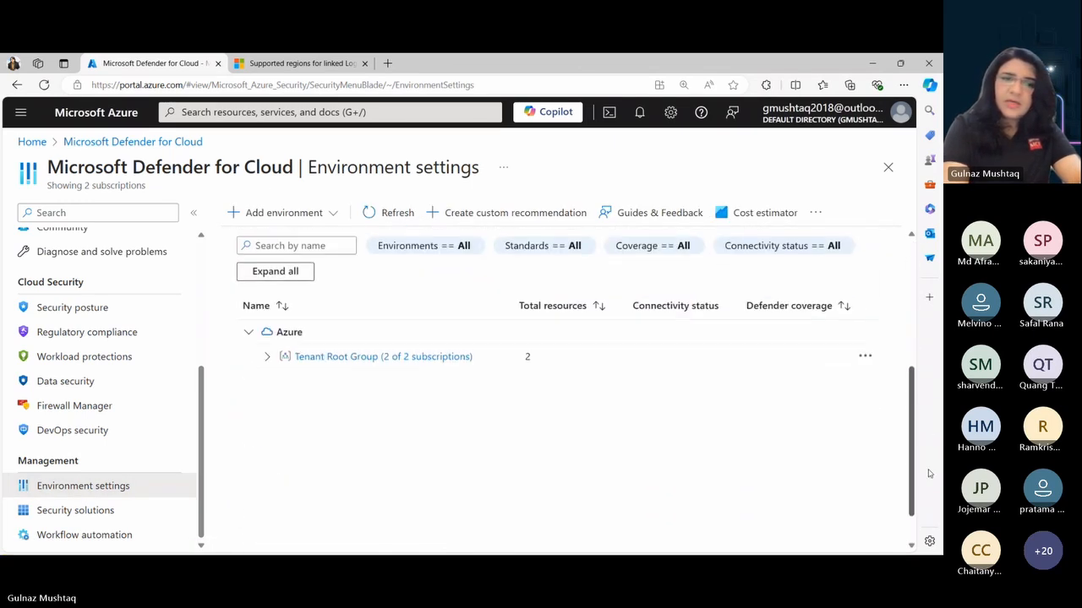
pyautogui.click(265, 356)
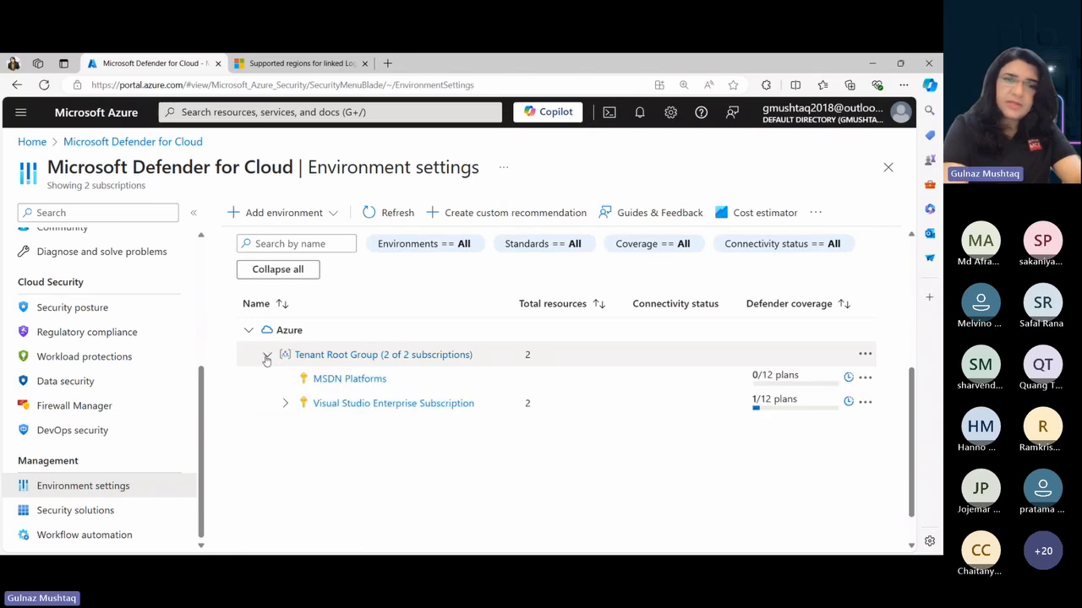
pyautogui.click(286, 405)
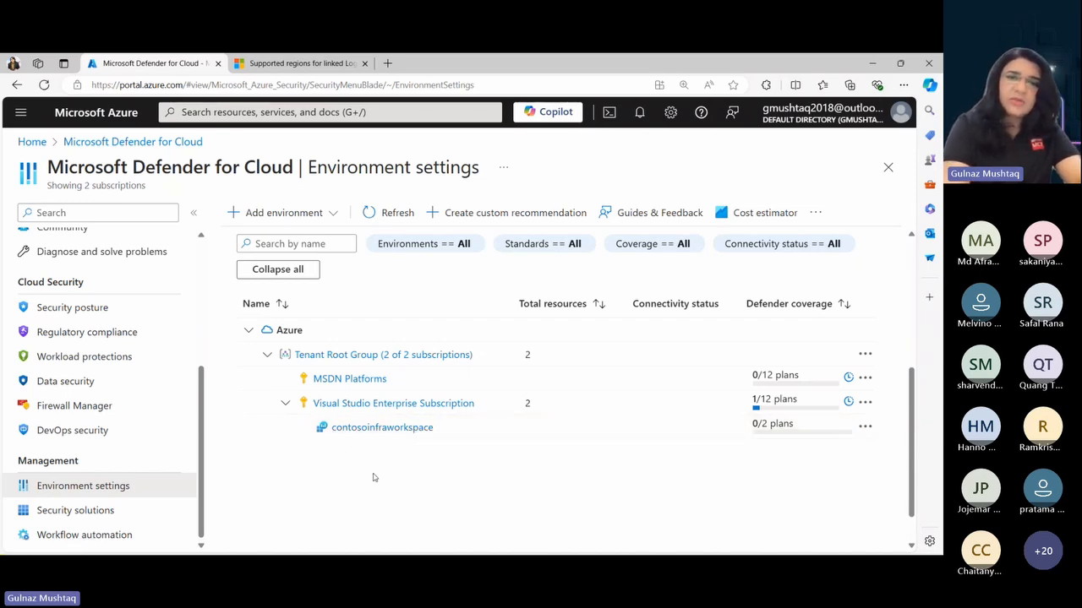
pyautogui.click(388, 209)
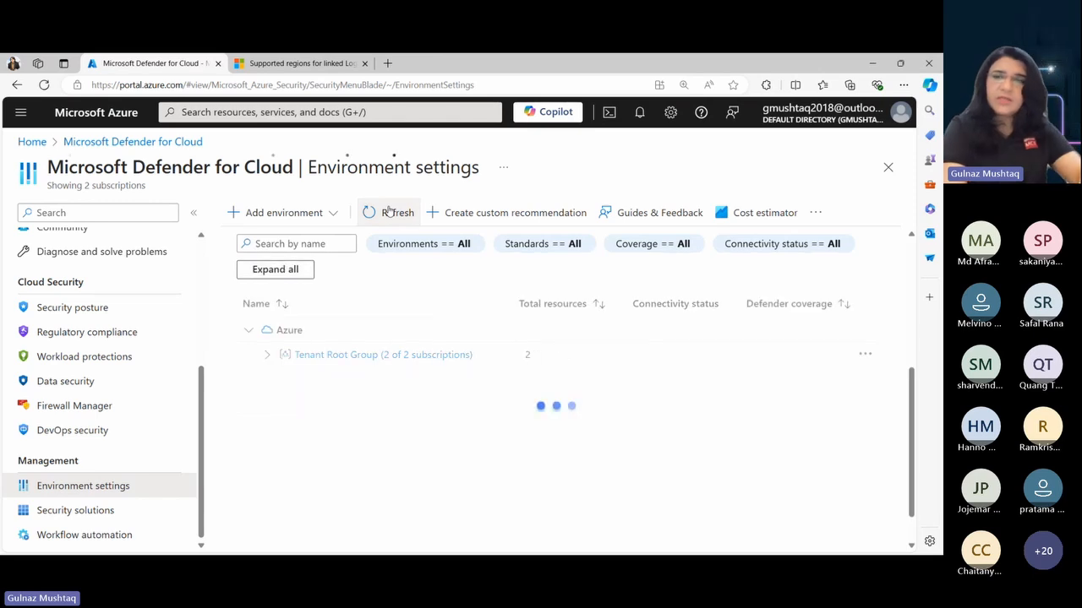
pyautogui.click(267, 358)
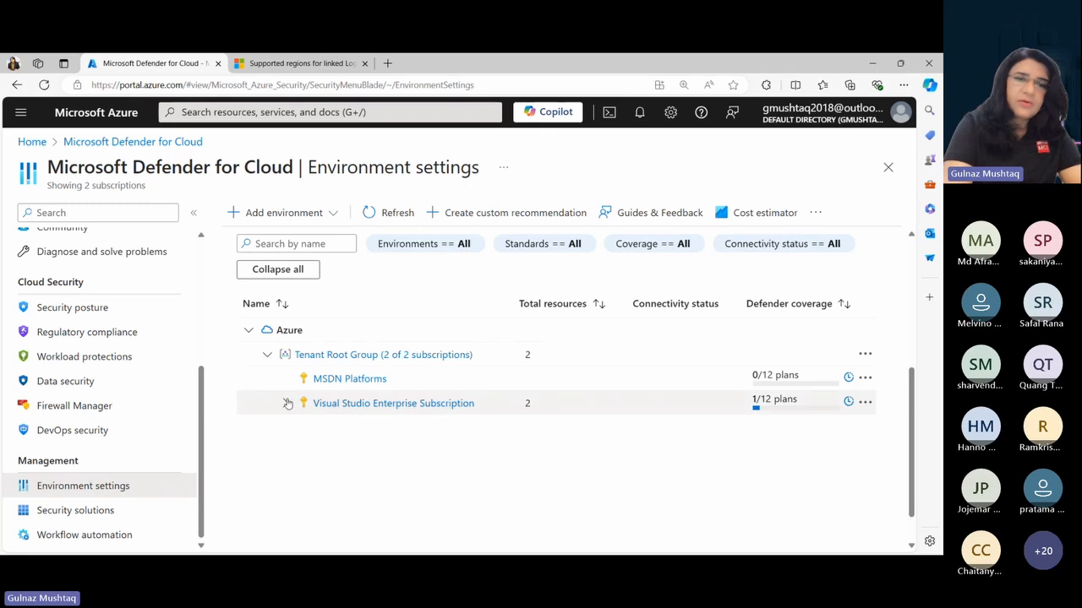
pyautogui.click(285, 403)
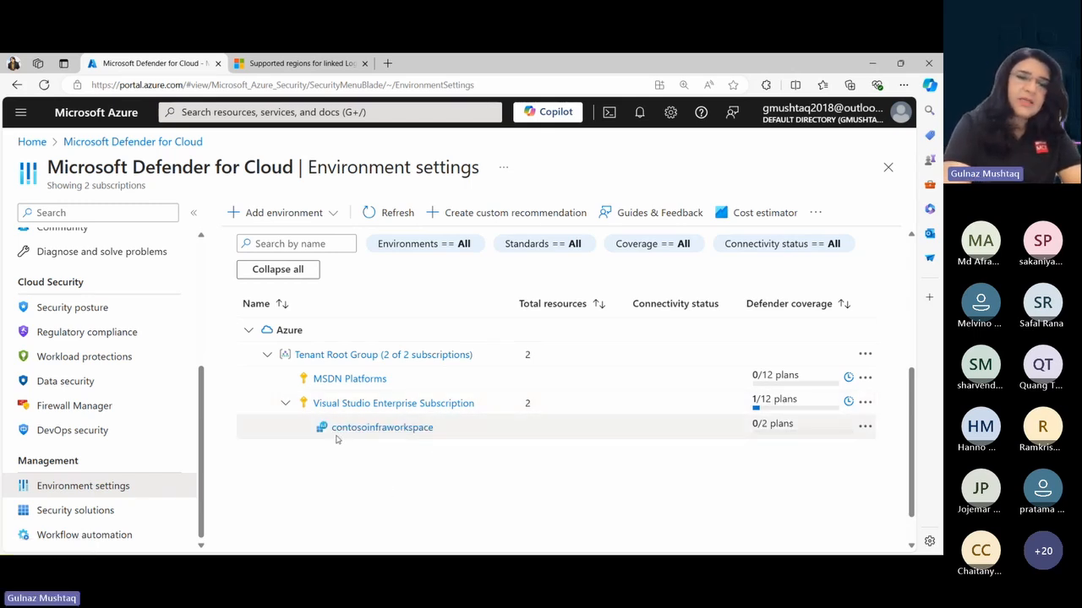
# - Enable all Defender plans for the contosoinfraworkspace workspace and save the change
pyautogui.click(361, 429)
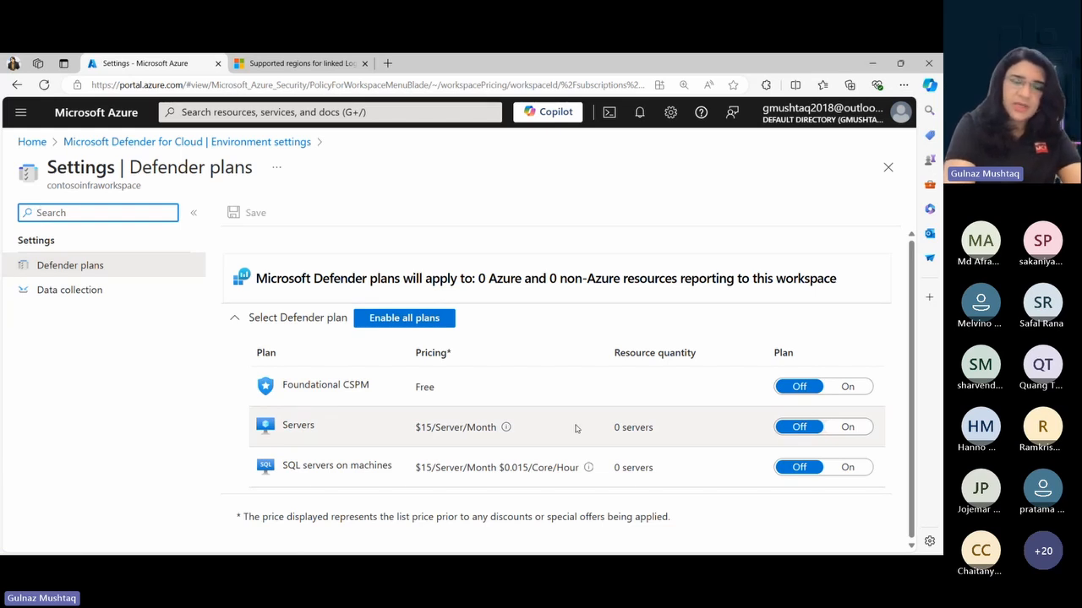
pyautogui.click(386, 324)
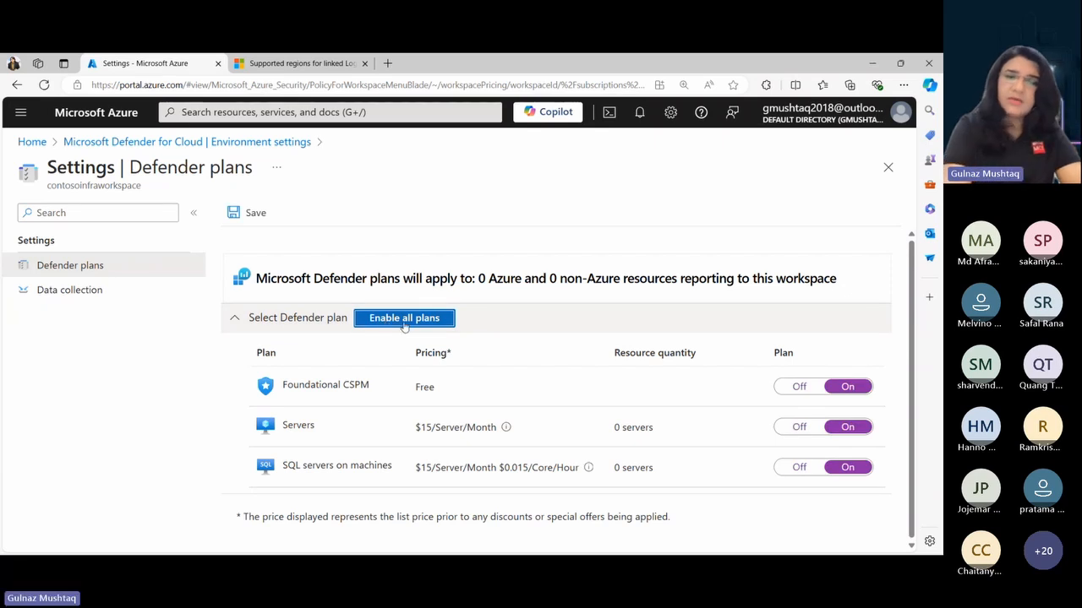
pyautogui.click(246, 214)
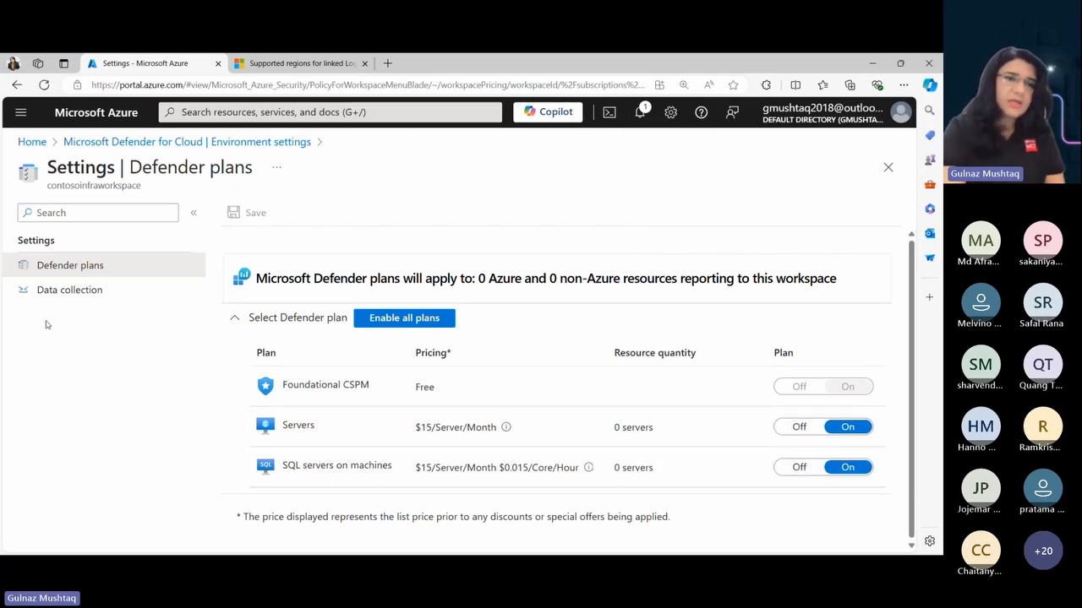
# - Set contosoinfraworkspace's data collection to store All Events for Windows security events and save it
pyautogui.click(63, 292)
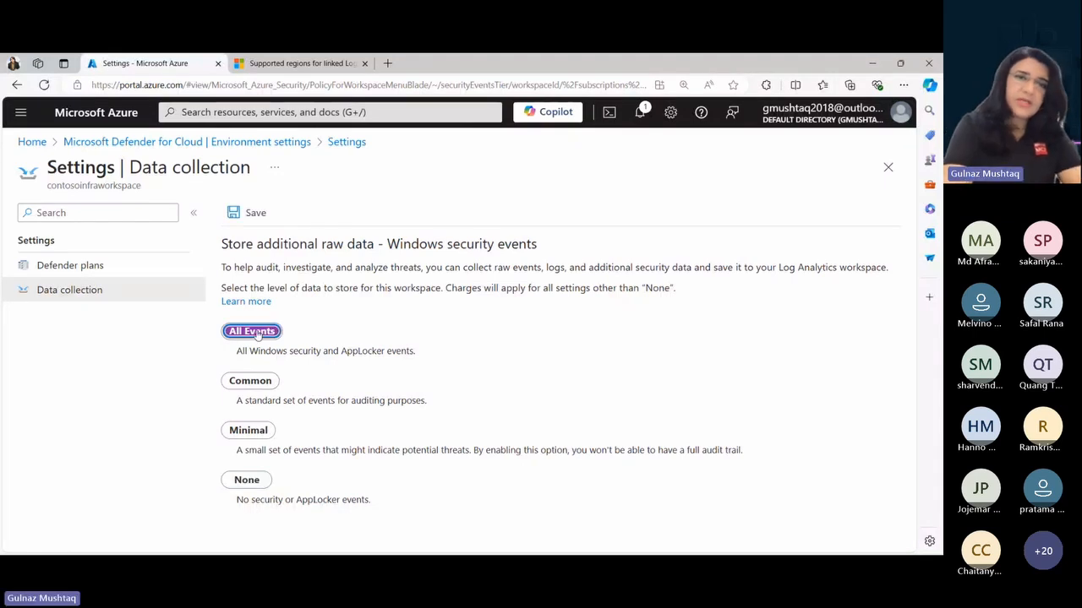
pyautogui.click(245, 212)
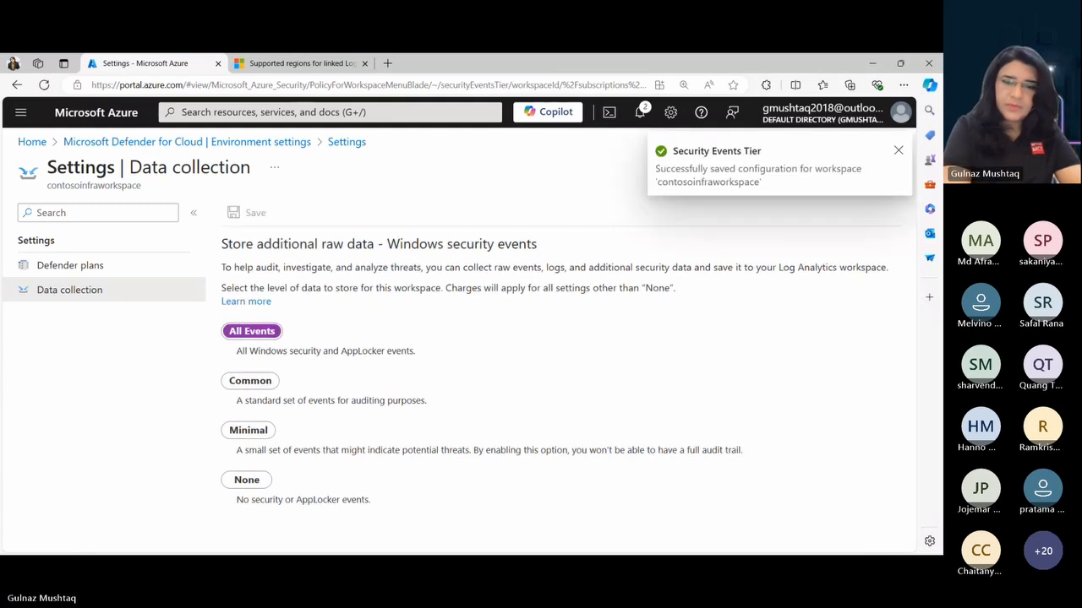
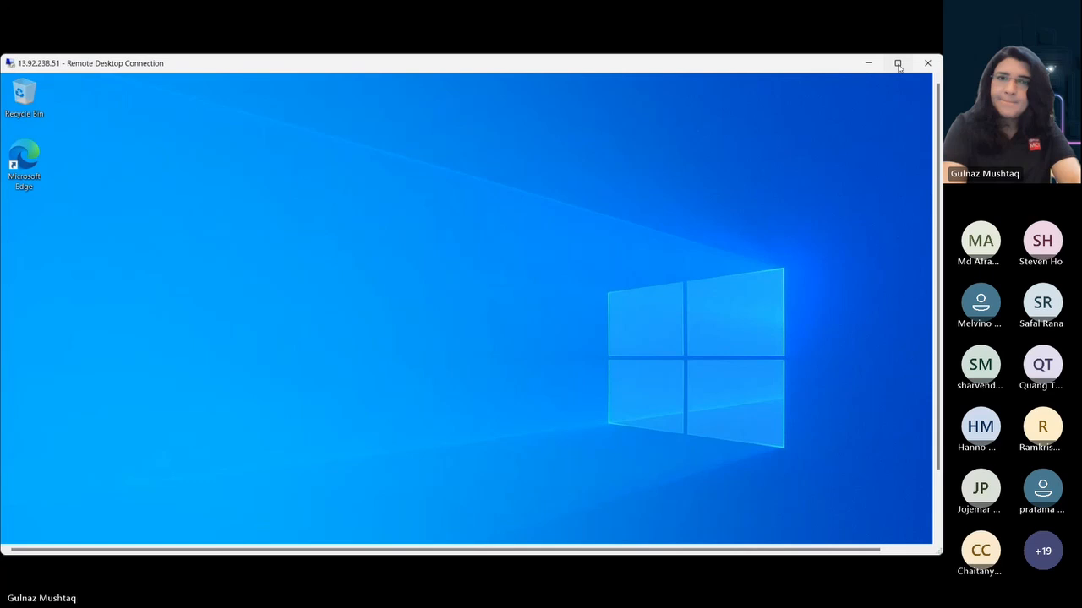
pyautogui.click(897, 63)
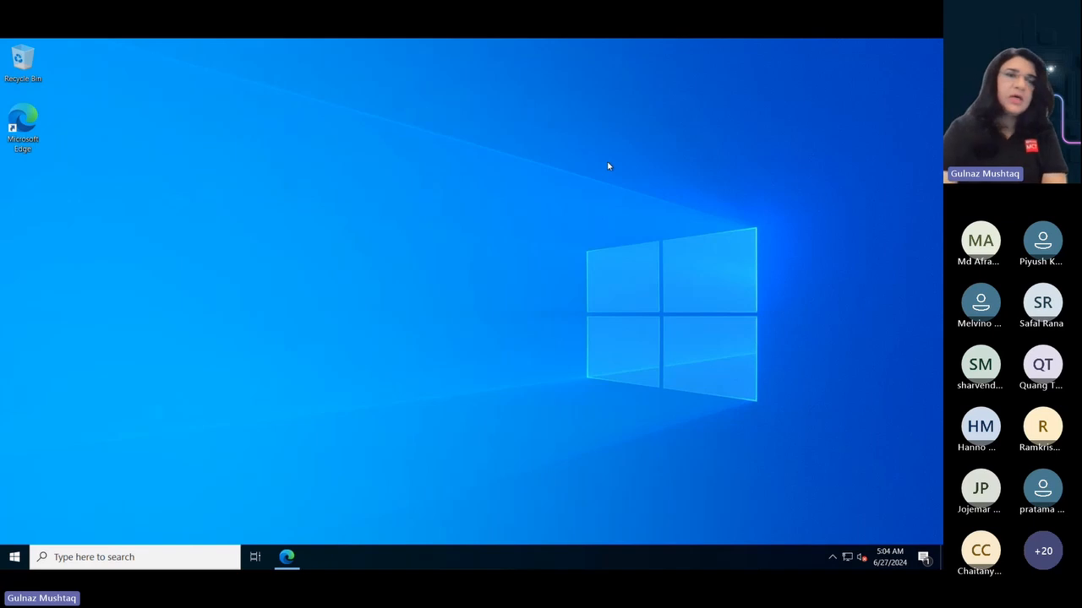
# - Open portal.azure.com in Microsoft Edge on the remote server and maximize the browser window
pyautogui.click(27, 125)
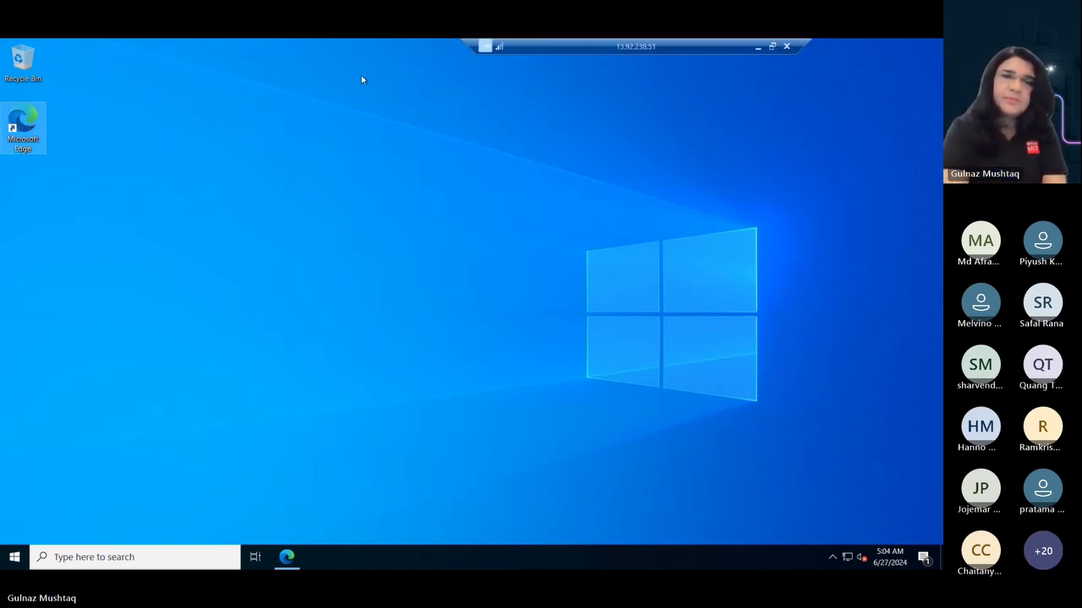
pyautogui.doubleClick(34, 136)
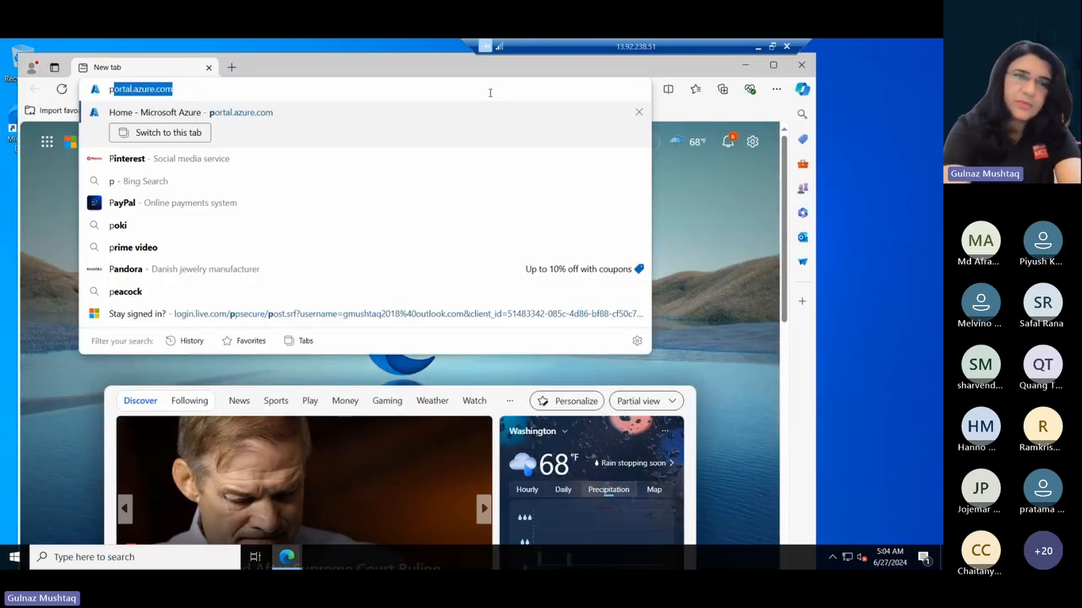
pyautogui.write('por')
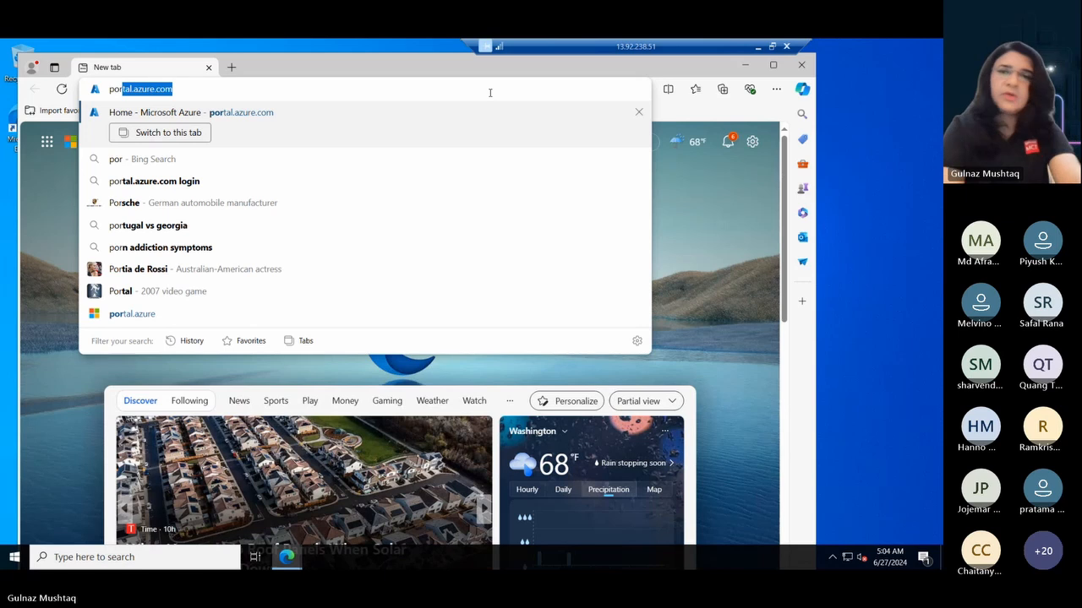
pyautogui.press('Return')
pyautogui.click(773, 65)
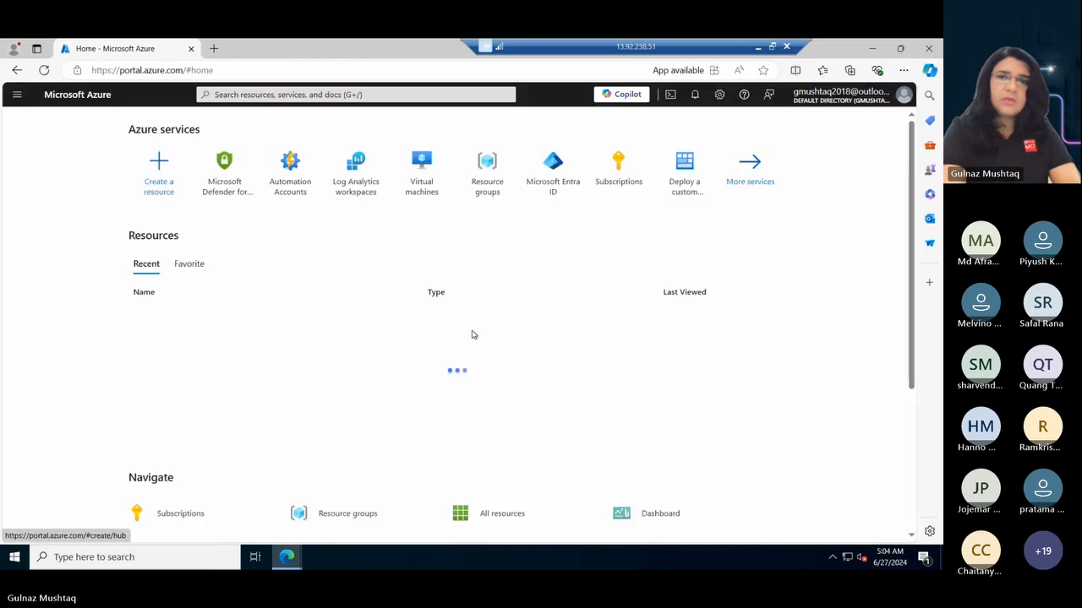
# - Set the browser zoom to 110%
pyautogui.click(903, 71)
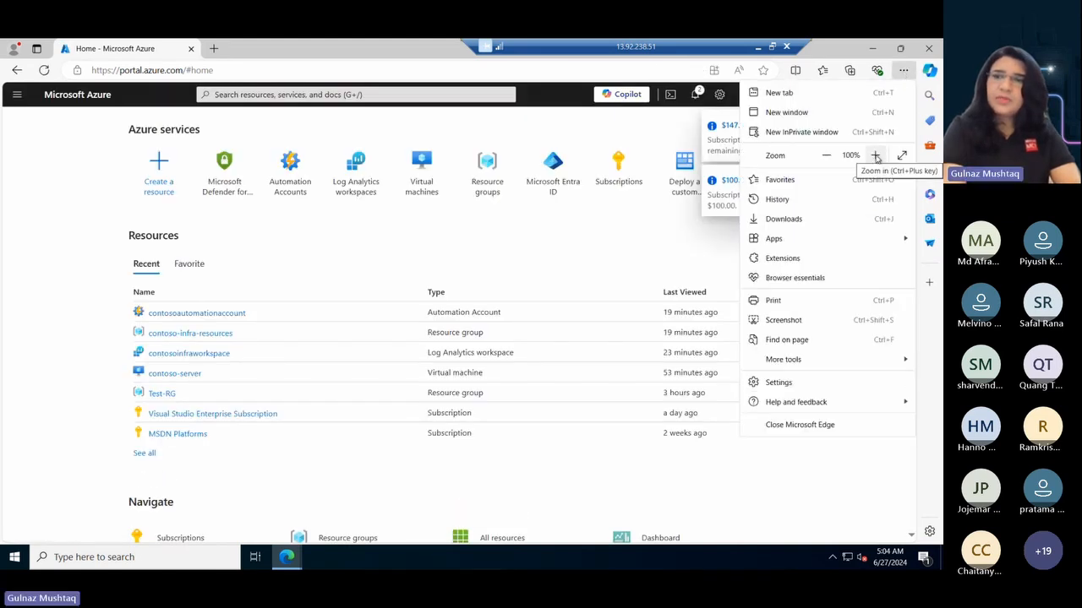
pyautogui.click(876, 155)
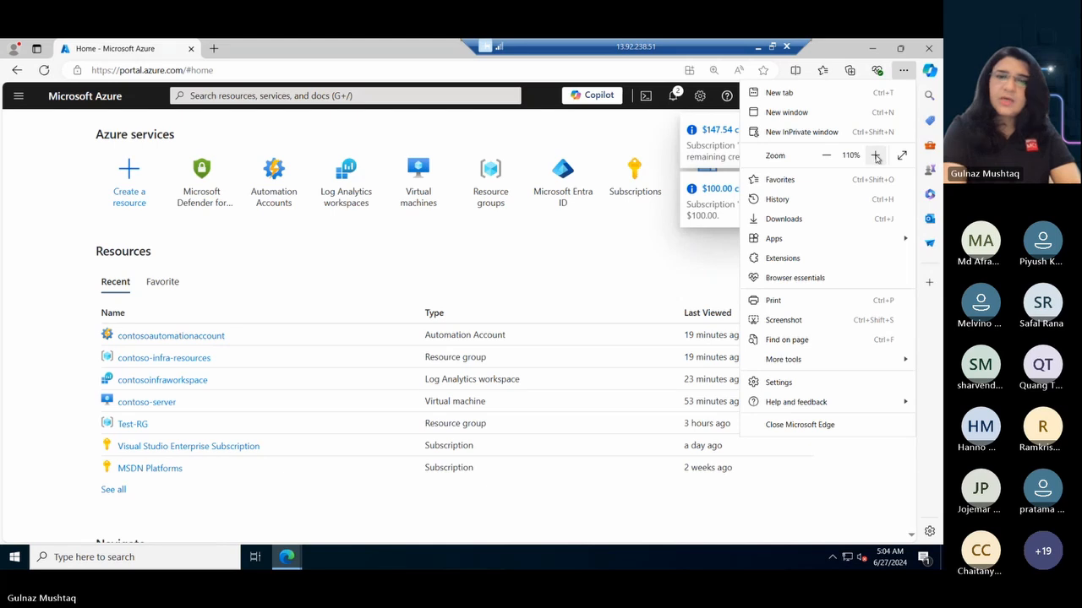
pyautogui.click(342, 256)
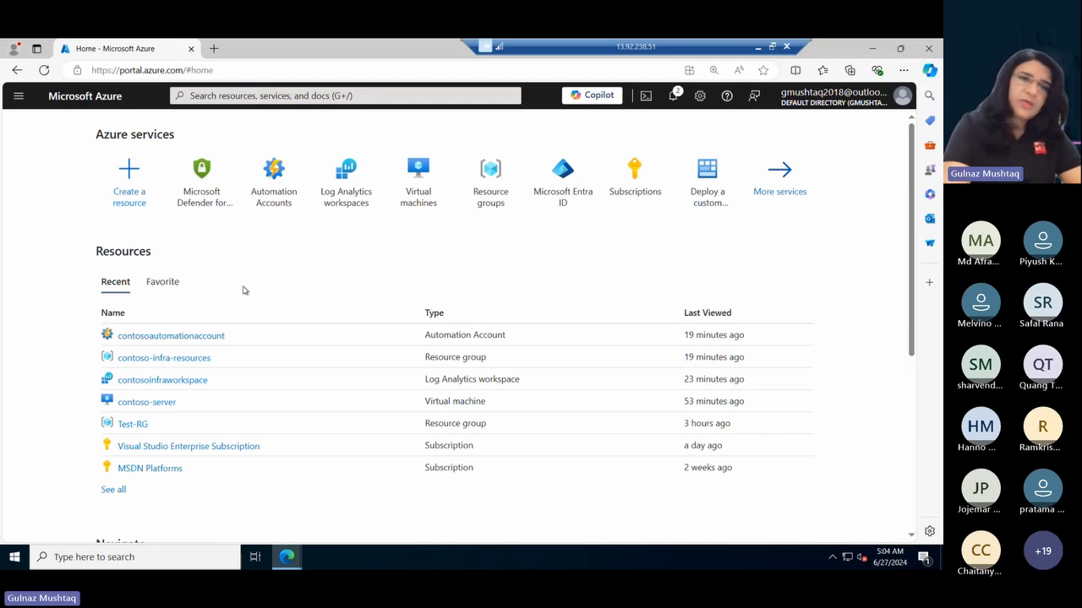
# - Open Microsoft Defender for Cloud and go to its environment settings
pyautogui.click(199, 173)
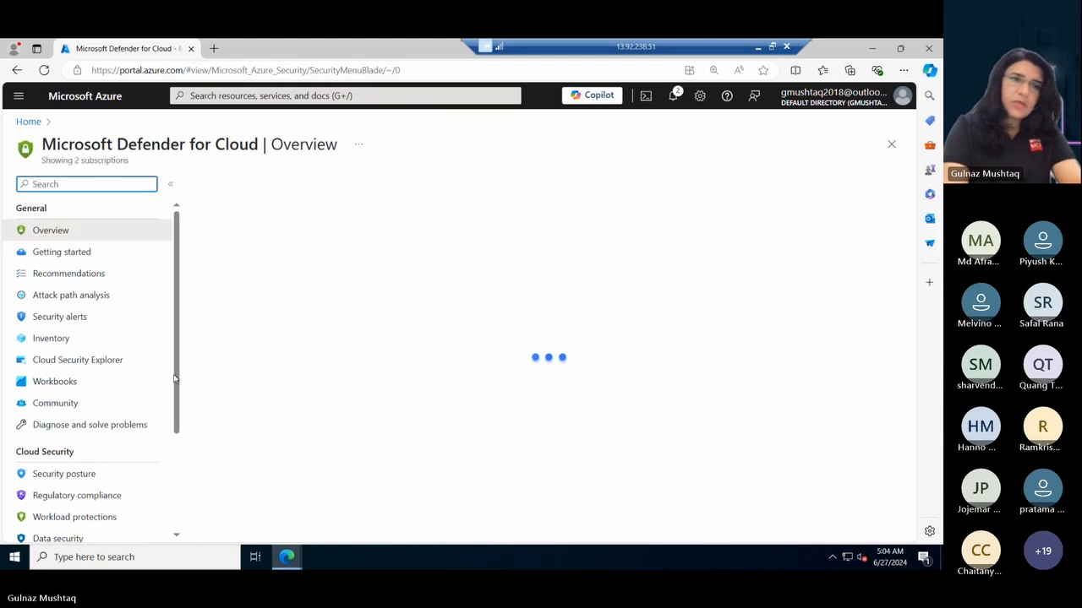
pyautogui.moveTo(175, 379); pyautogui.dragTo(174, 473)
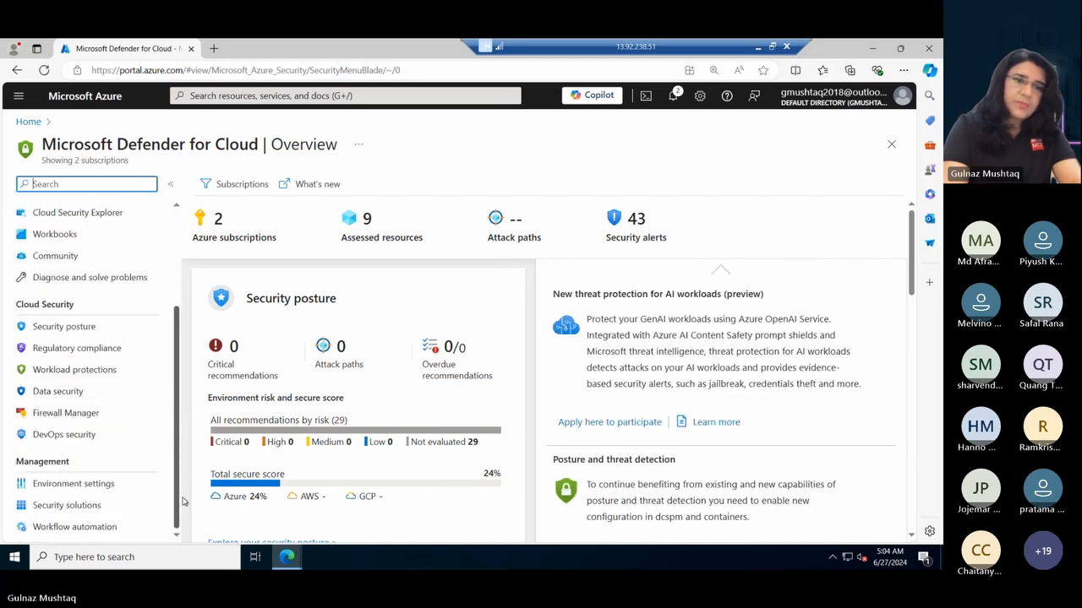
pyautogui.click(75, 485)
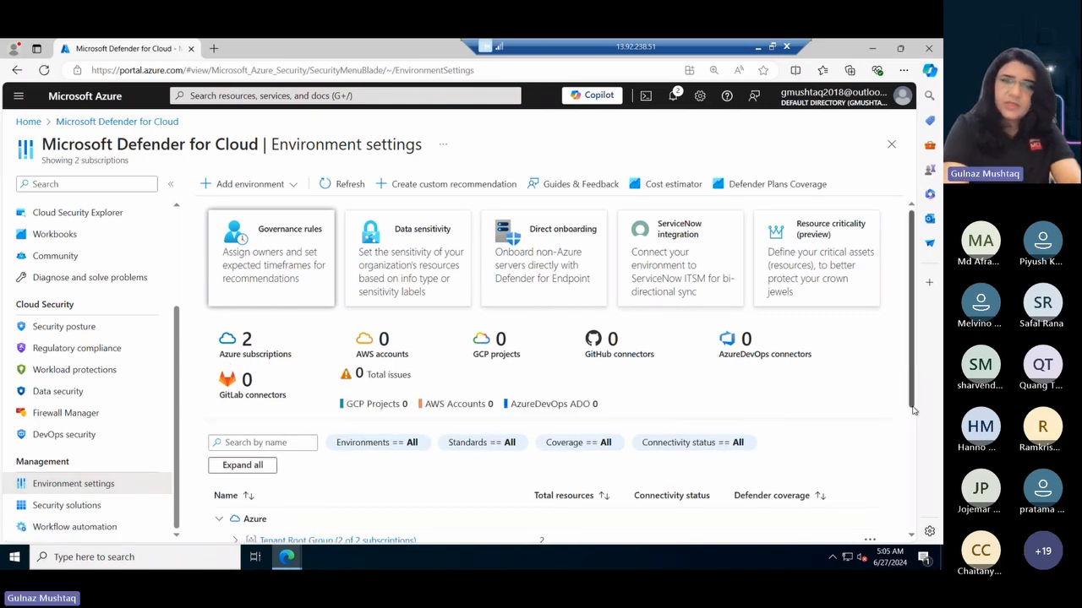
# - Expand Tenant Root Group and Visual Studio Enterprise Subscription, and check the Defender plans of contosoinfraworkspace
pyautogui.moveTo(913, 396); pyautogui.dragTo(919, 467)
pyautogui.scroll(-1, 183, 391)
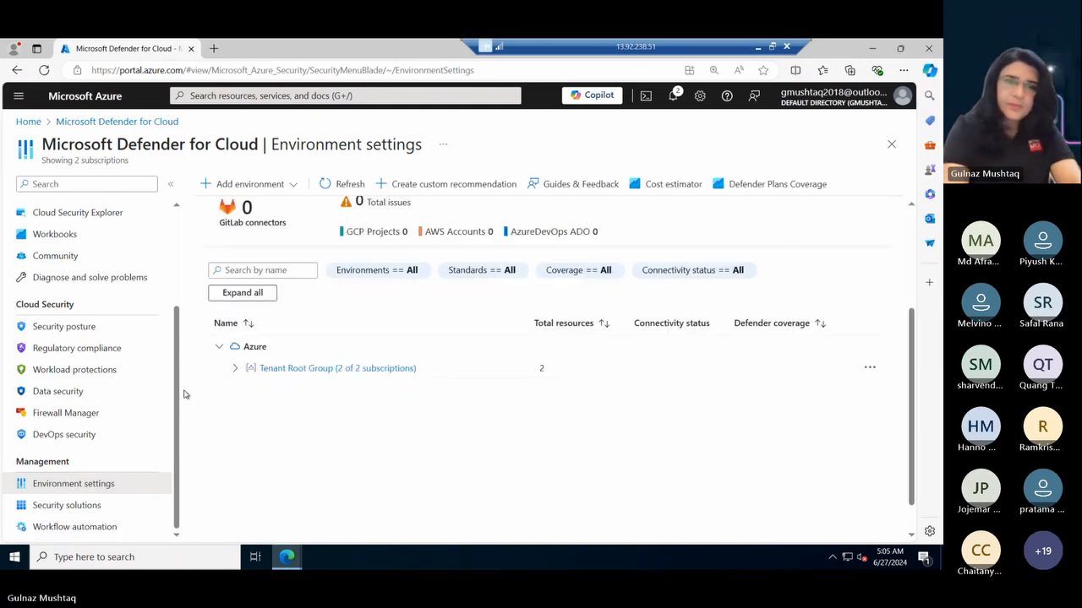
pyautogui.click(237, 369)
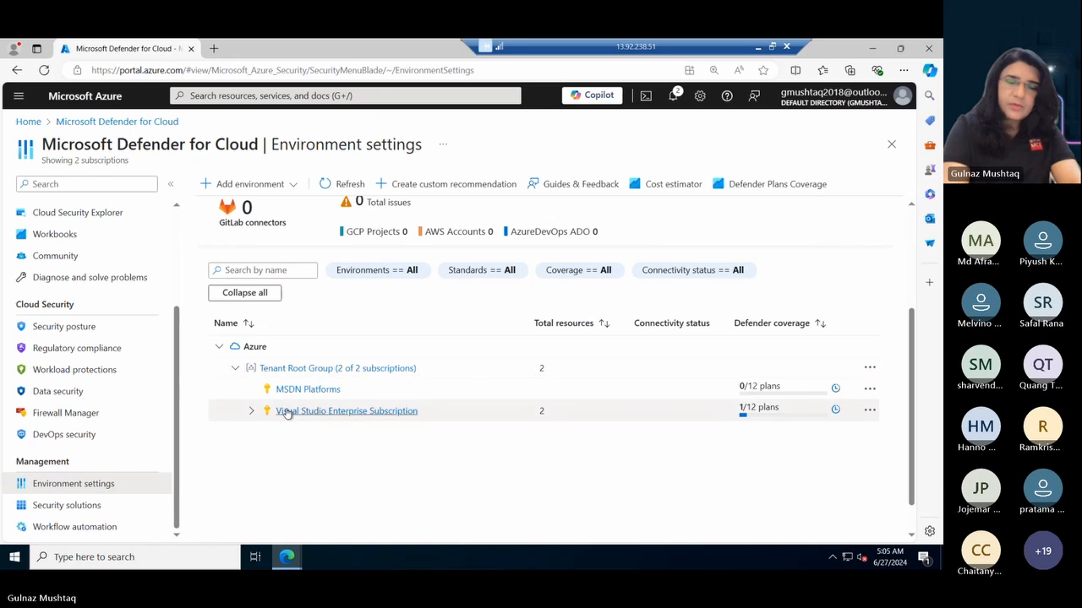
pyautogui.click(251, 411)
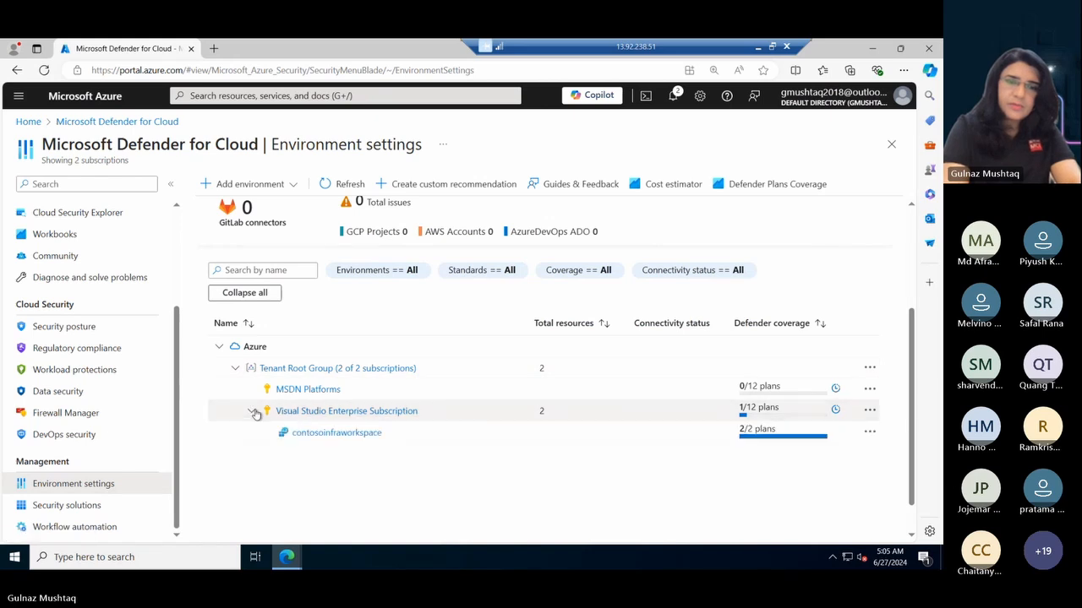
pyautogui.click(321, 435)
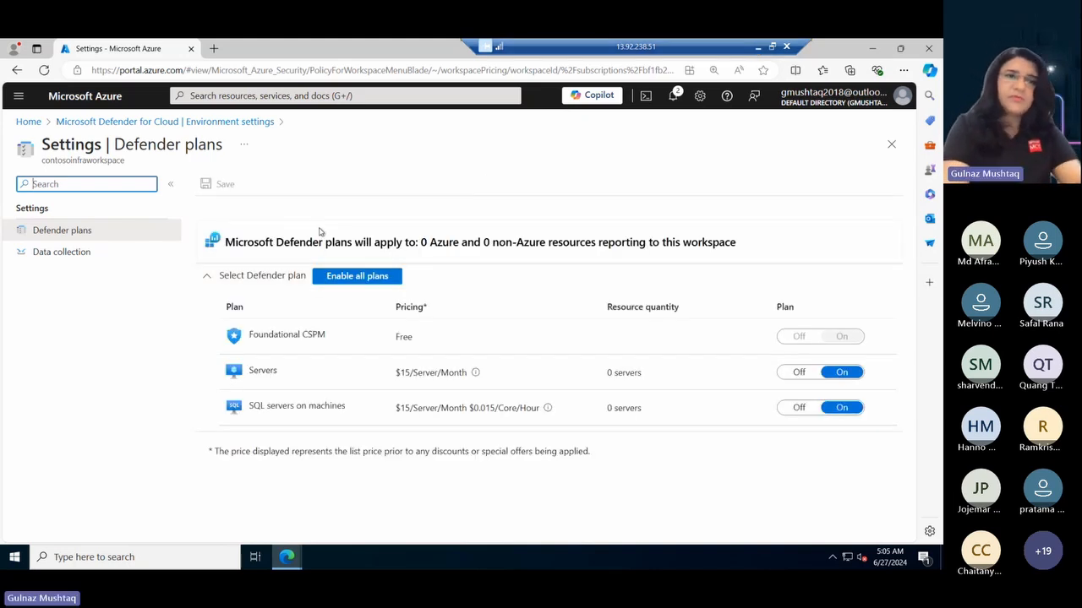
pyautogui.click(105, 123)
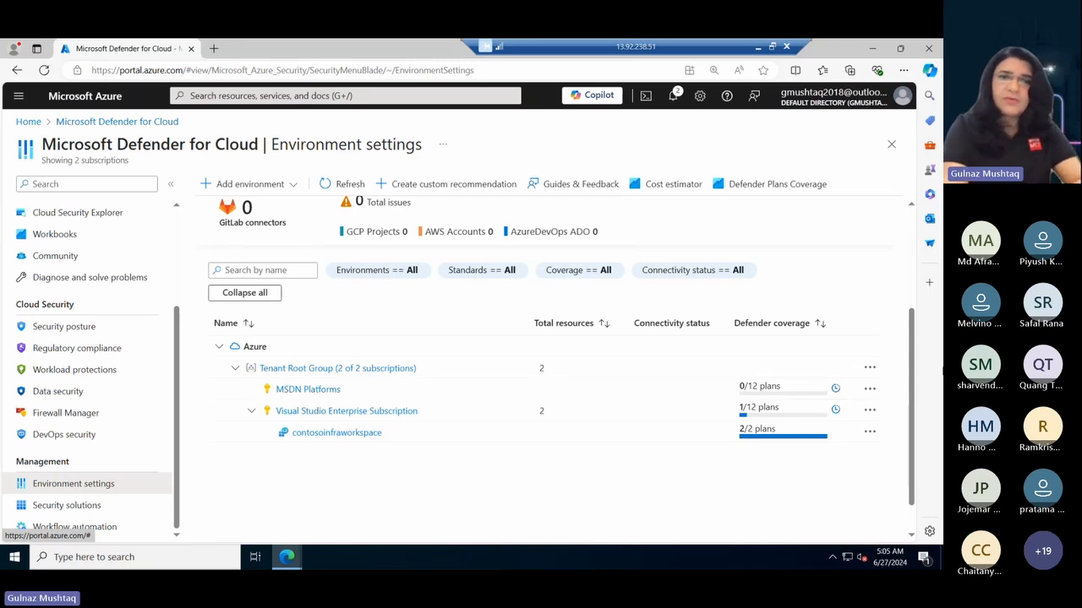
pyautogui.scroll(3, 913, 381)
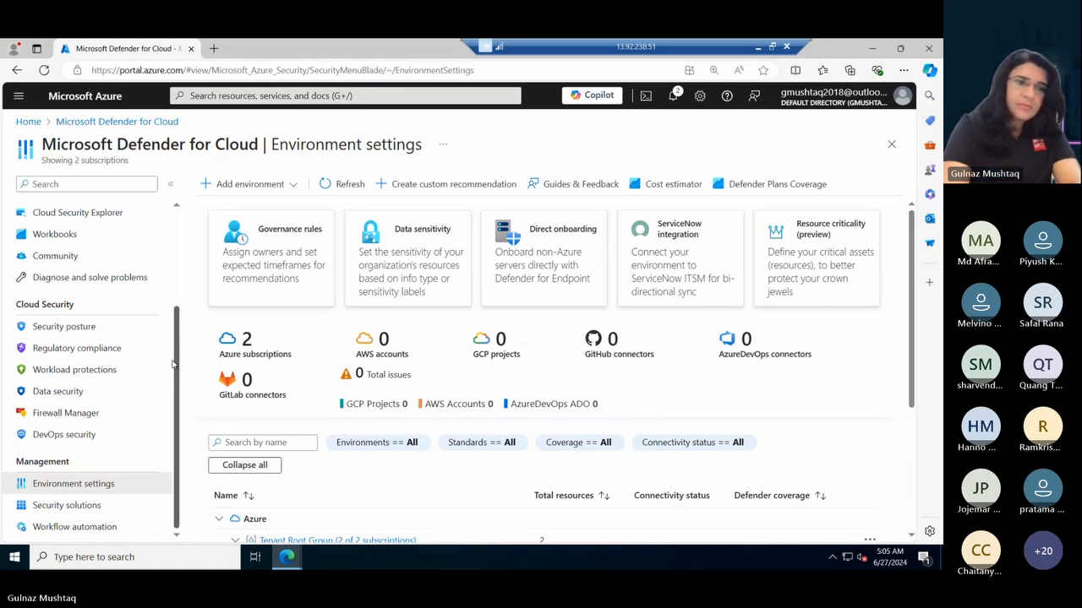
# - Open the Defender for Cloud inventory and start adding non-Azure servers
pyautogui.moveTo(176, 364); pyautogui.dragTo(177, 293)
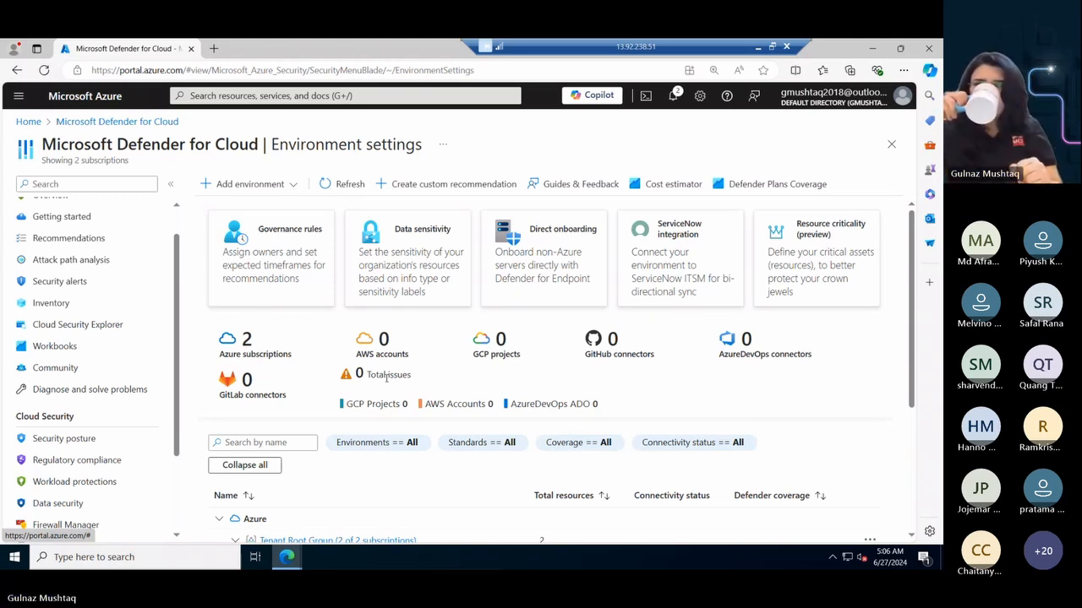
pyautogui.click(48, 309)
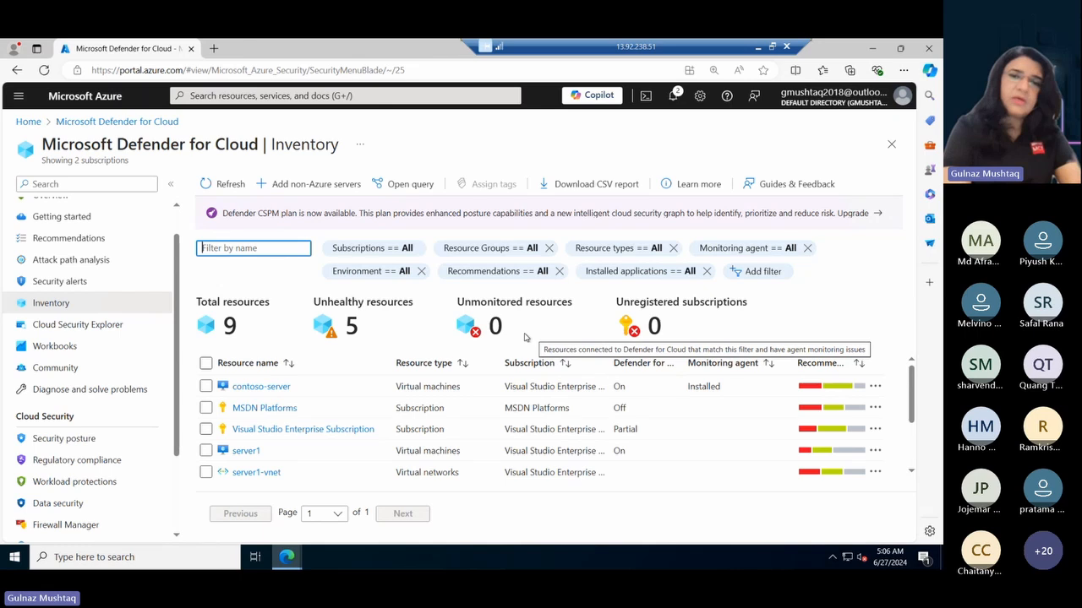
pyautogui.click(298, 184)
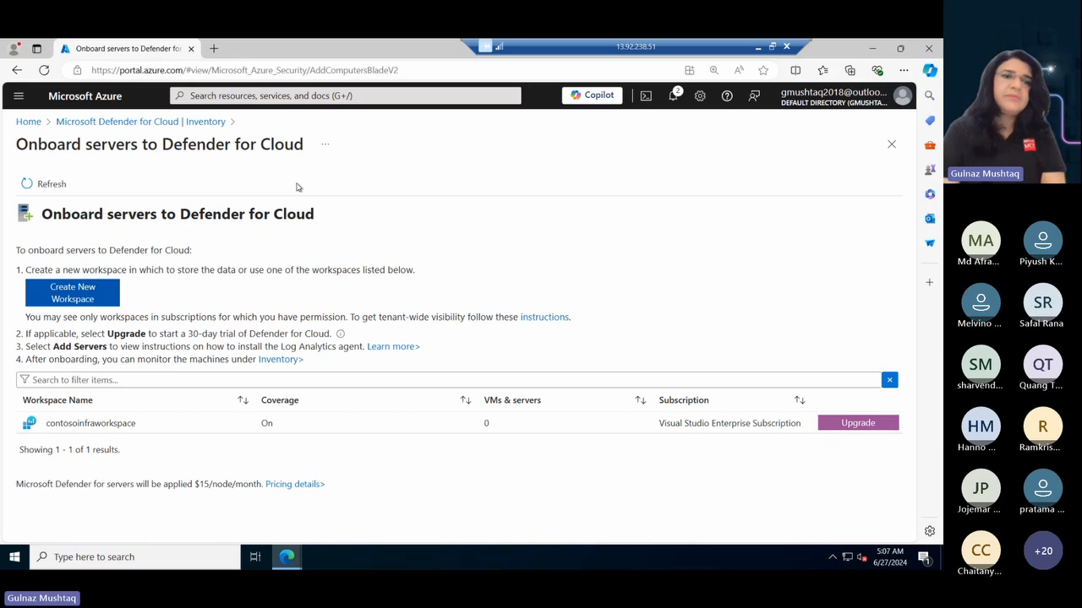
# - Upgrade contosoinfraworkspace for server onboarding, refresh the workspace list, and start adding servers to it
pyautogui.click(842, 430)
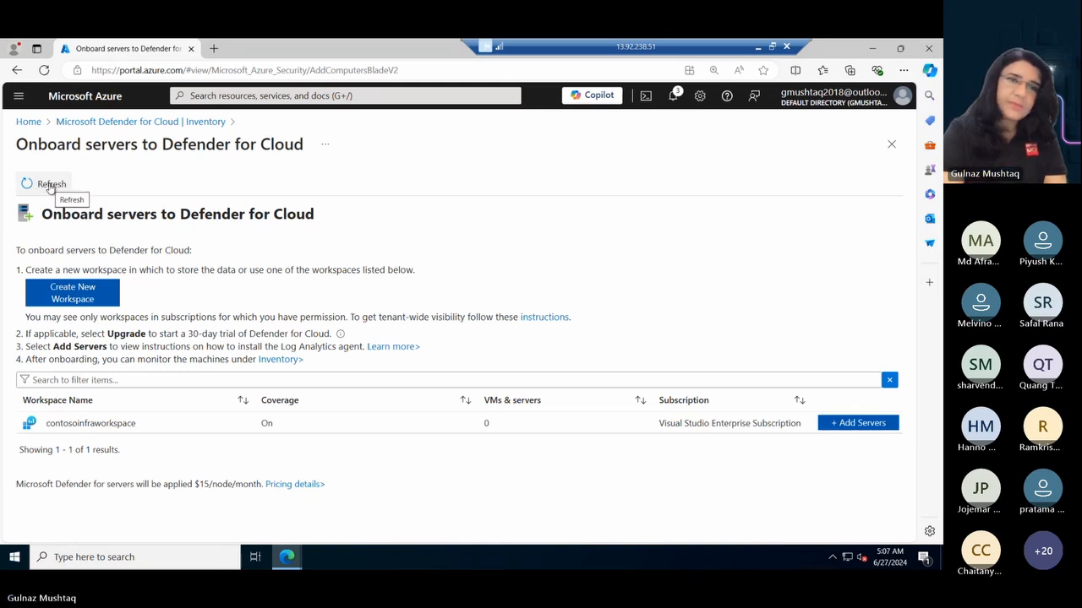
pyautogui.click(51, 185)
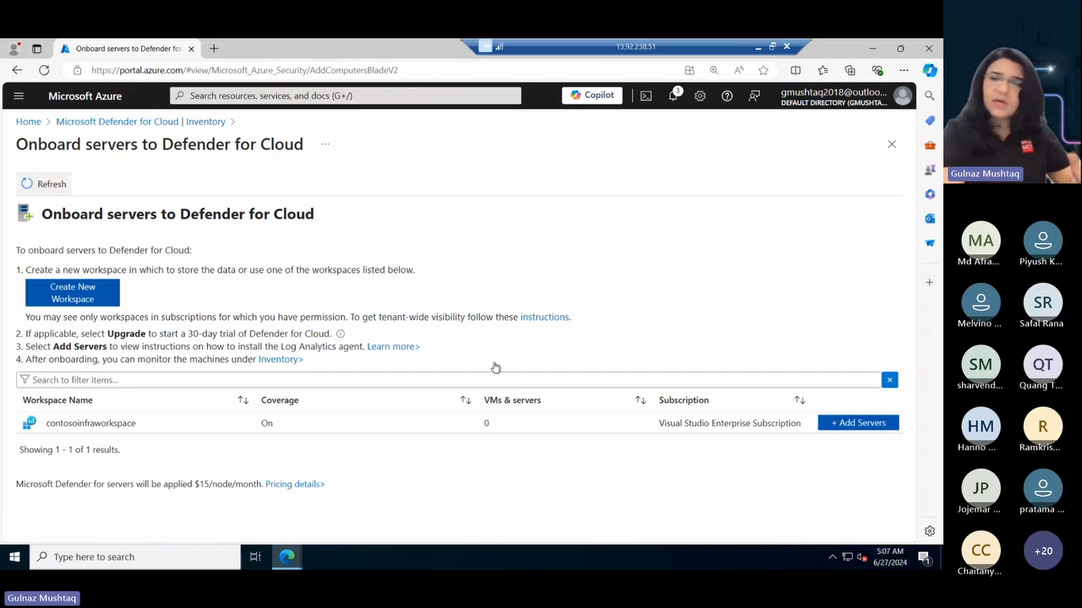
pyautogui.click(851, 429)
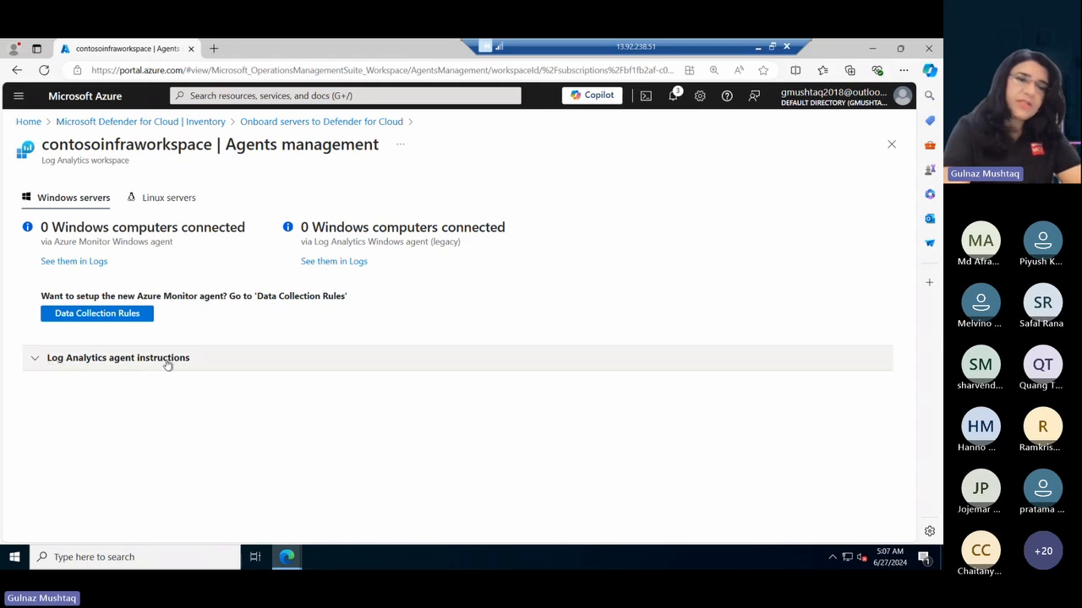
# - Expand the Log Analytics agent instructions and download the 64-bit Windows Agent
pyautogui.click(35, 358)
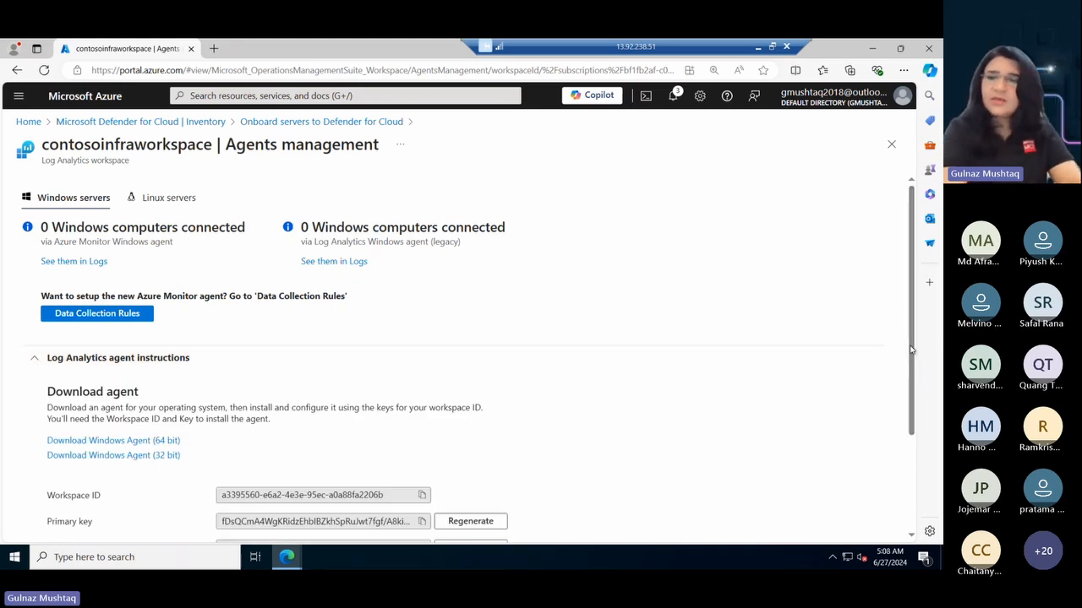
pyautogui.scroll(-3, 912, 388)
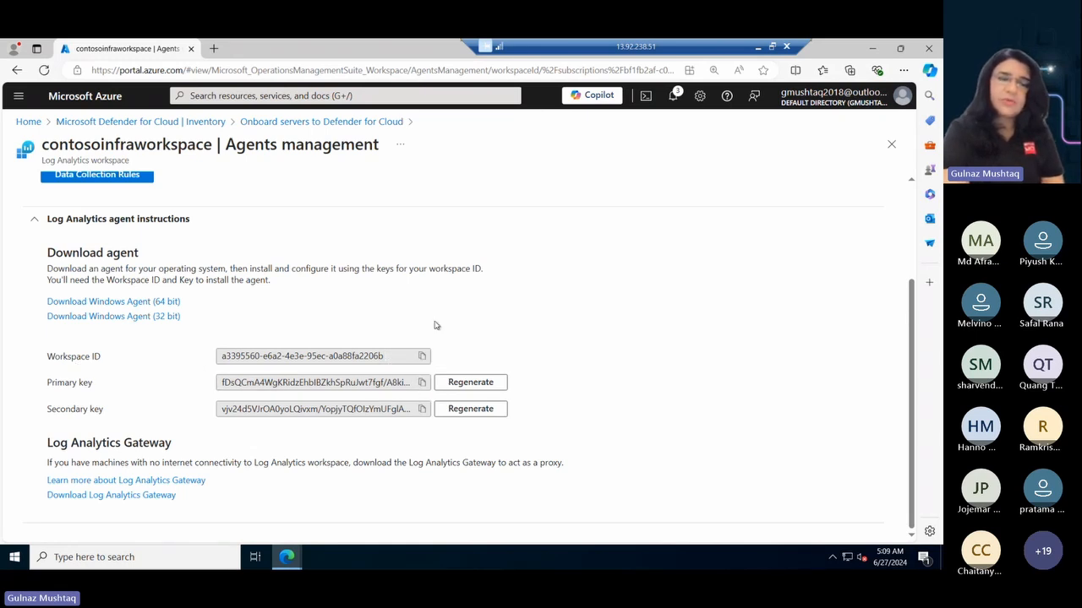
pyautogui.click(133, 304)
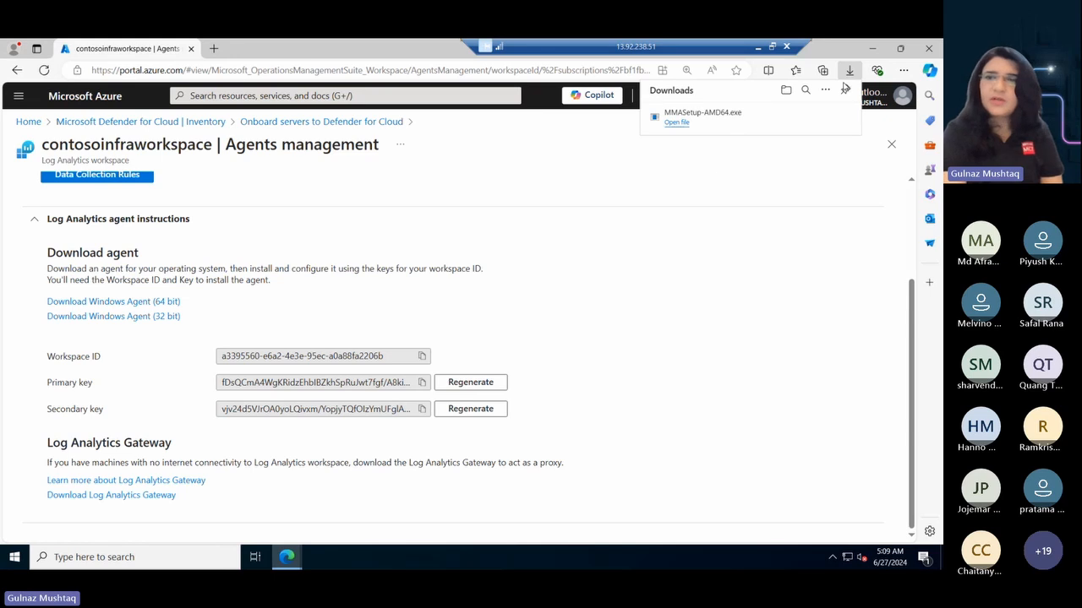
# - Run MMASetup-AMD64 from the Downloads folder and advance the setup wizard to its program maintenance options
pyautogui.click(874, 49)
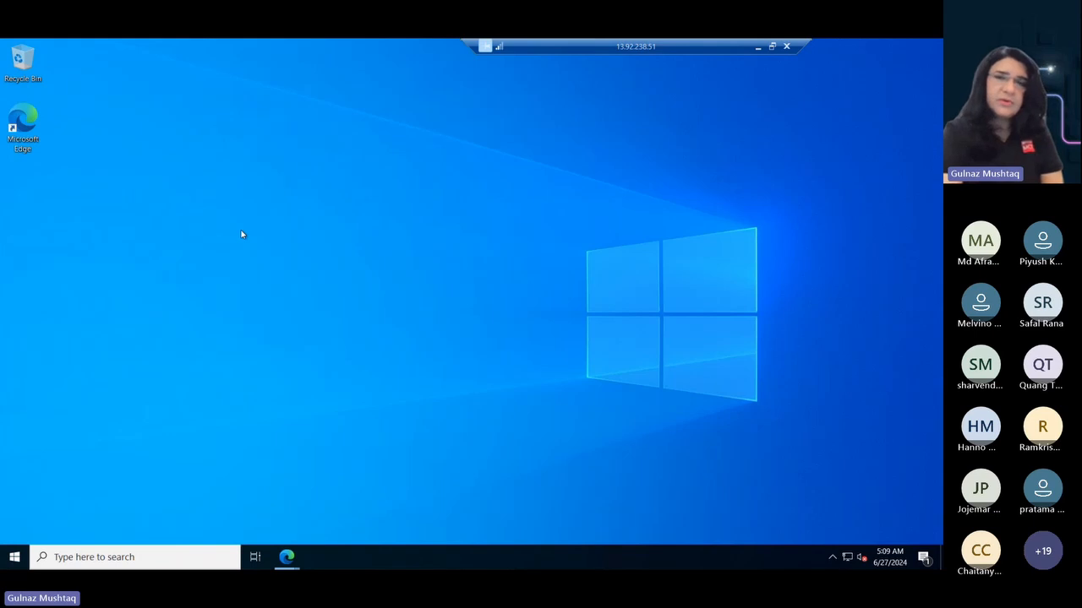
pyautogui.press('super+e')
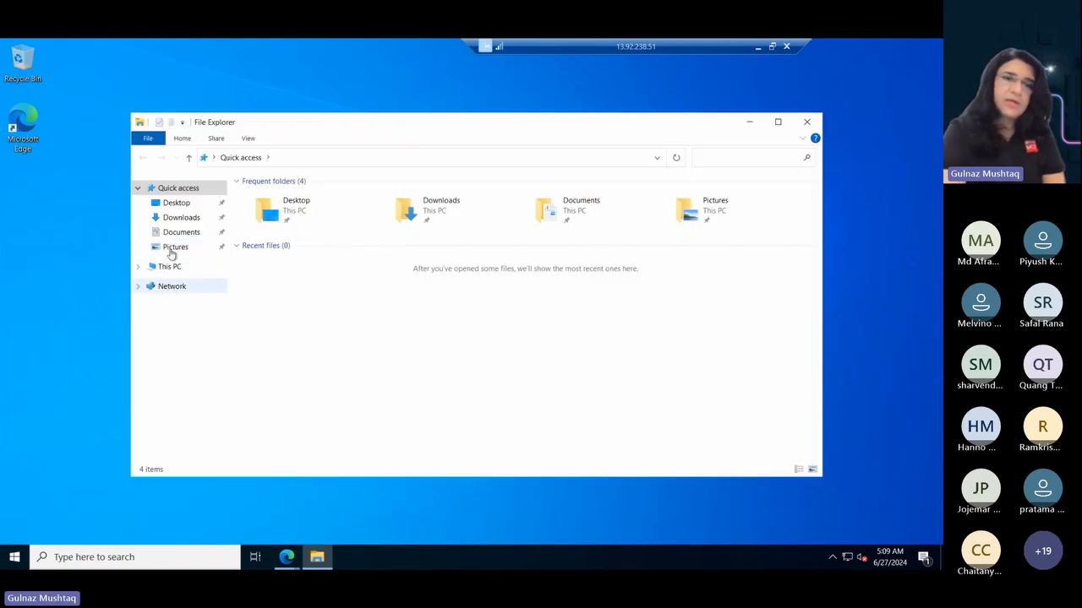
pyautogui.click(174, 220)
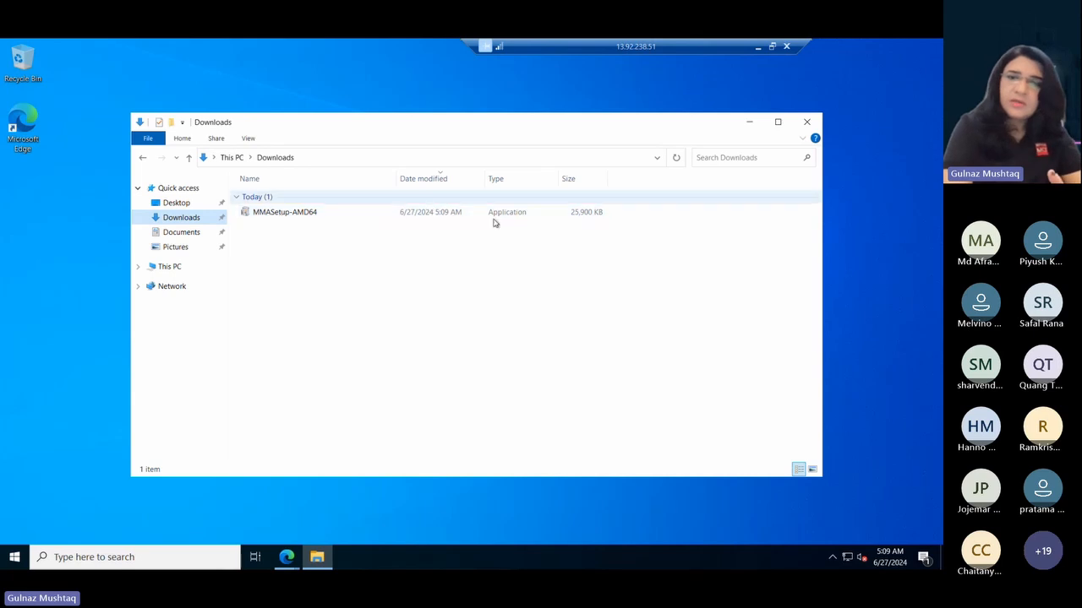
pyautogui.doubleClick(260, 213)
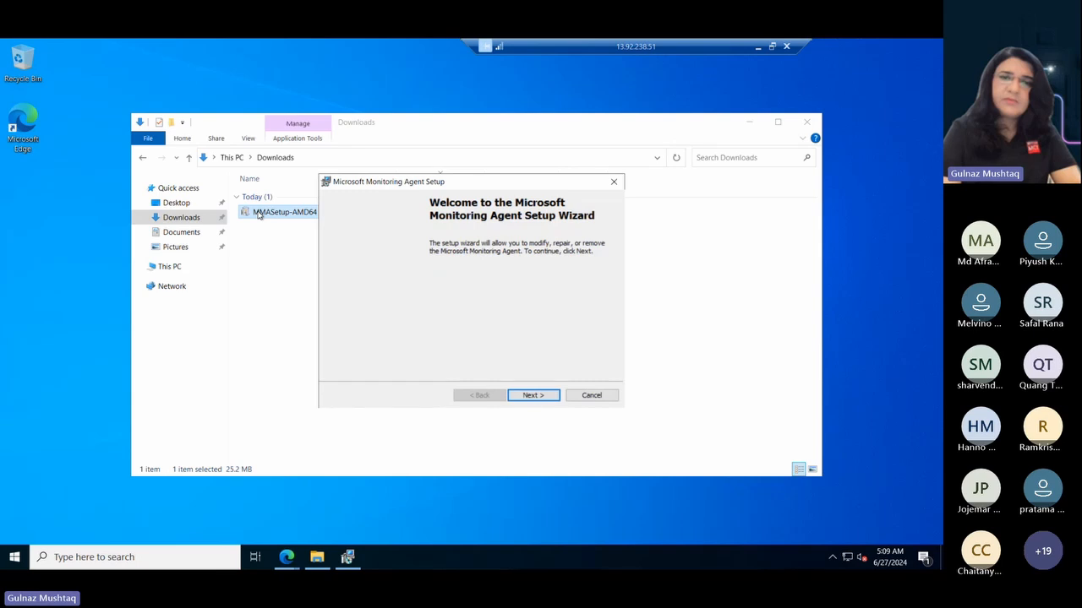
pyautogui.click(534, 395)
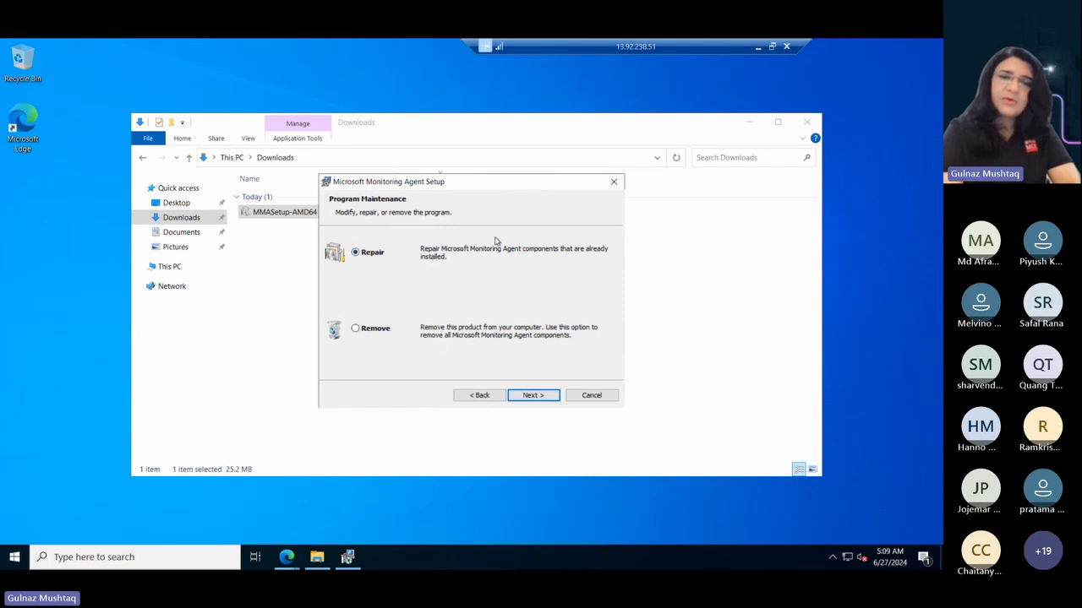
# - Remove the existing Microsoft Monitoring Agent from the server, choosing Remove instead of Repair in the setup wizard
pyautogui.click(534, 397)
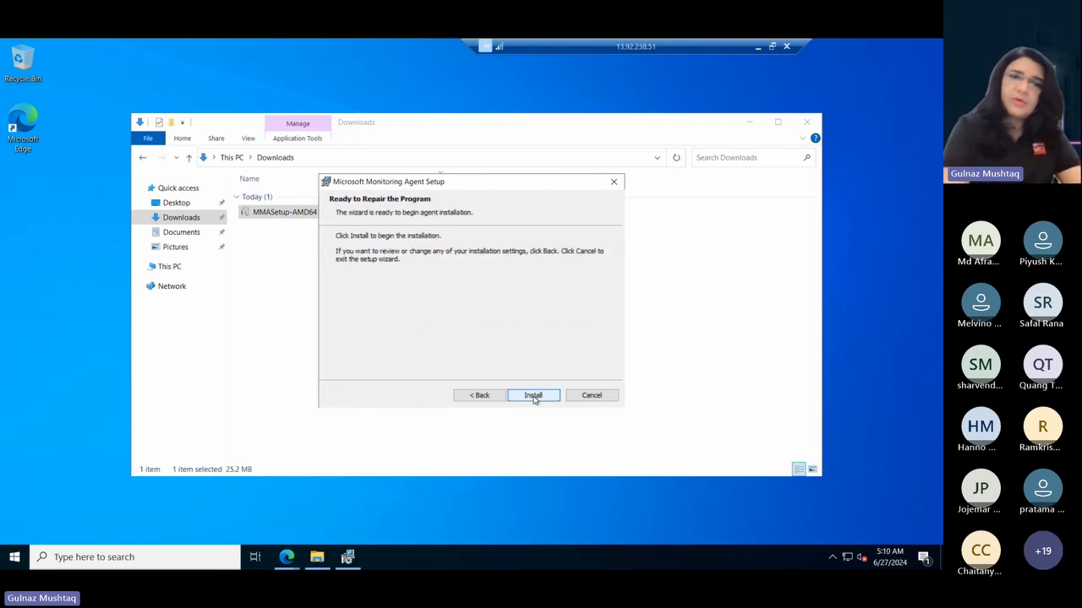
pyautogui.click(479, 396)
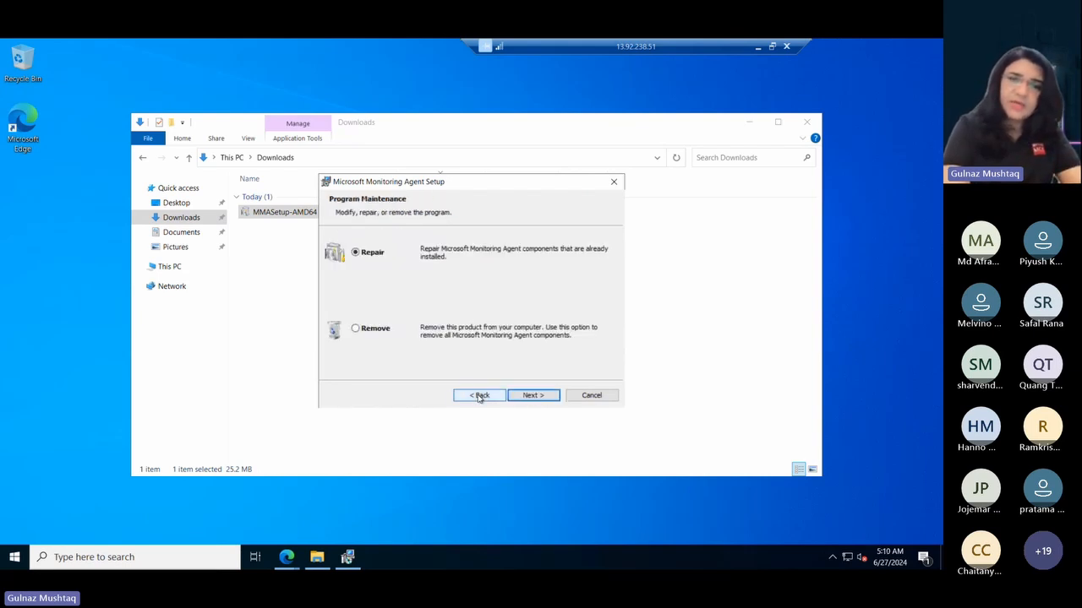
pyautogui.click(379, 333)
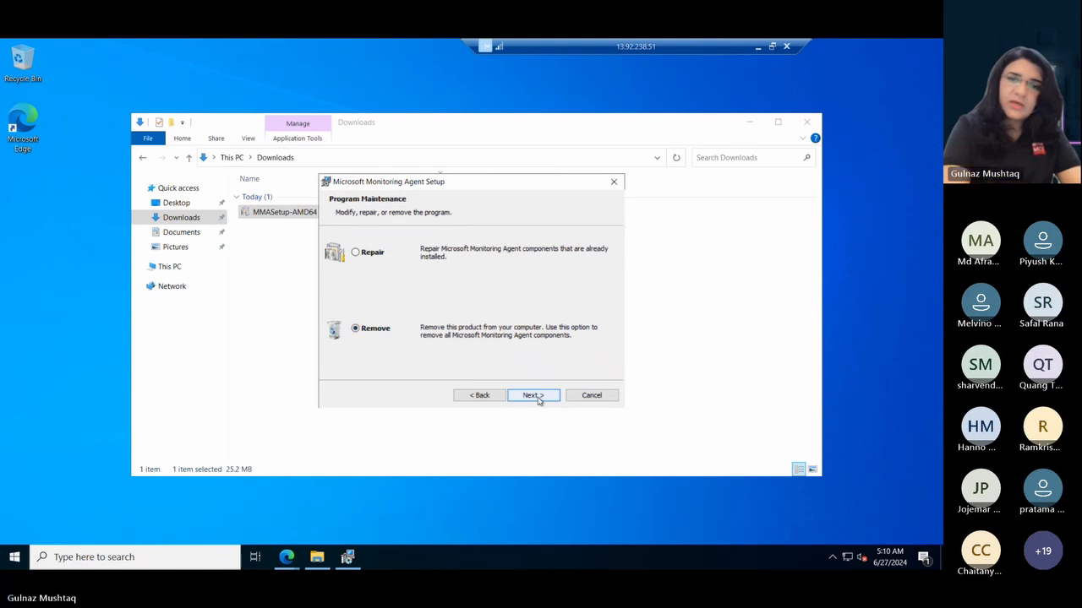
pyautogui.click(534, 396)
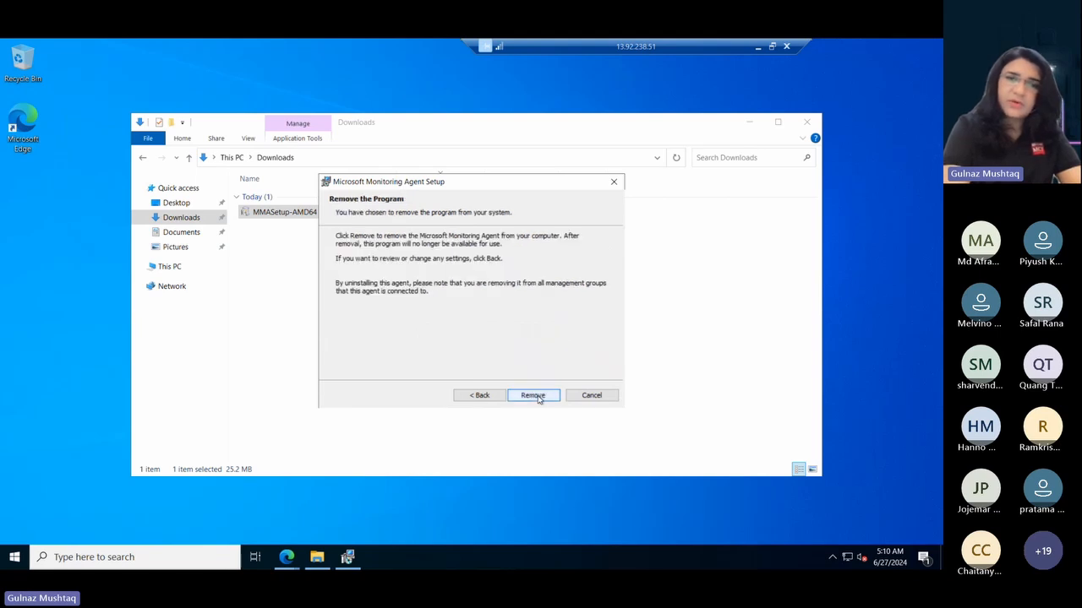
pyautogui.click(534, 396)
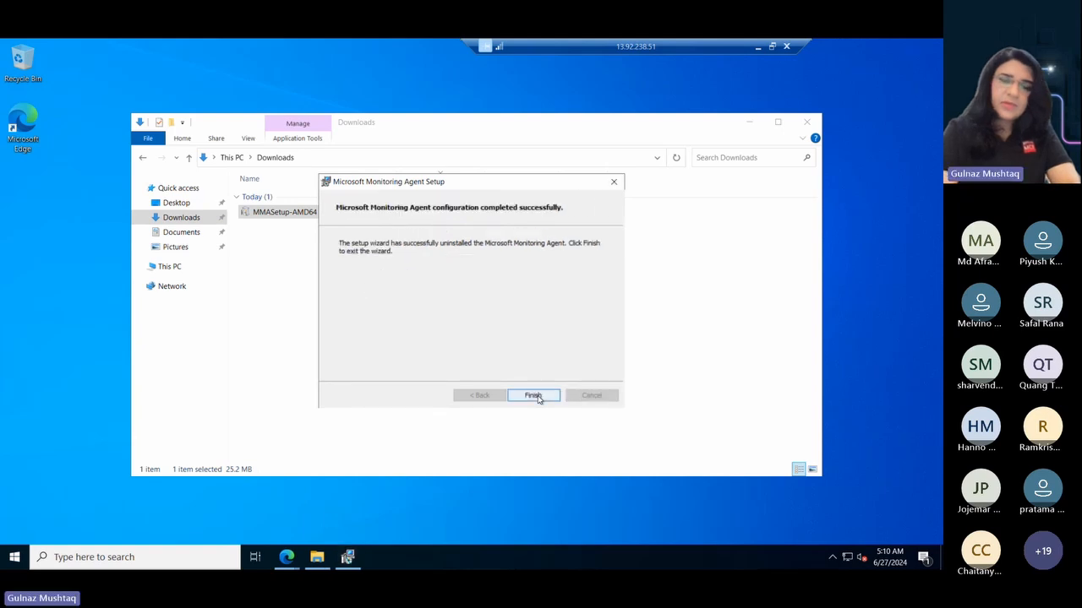
# - Finish the agent setup wizard, restart the remote server, and dismiss the ended Remote Desktop session
pyautogui.click(535, 396)
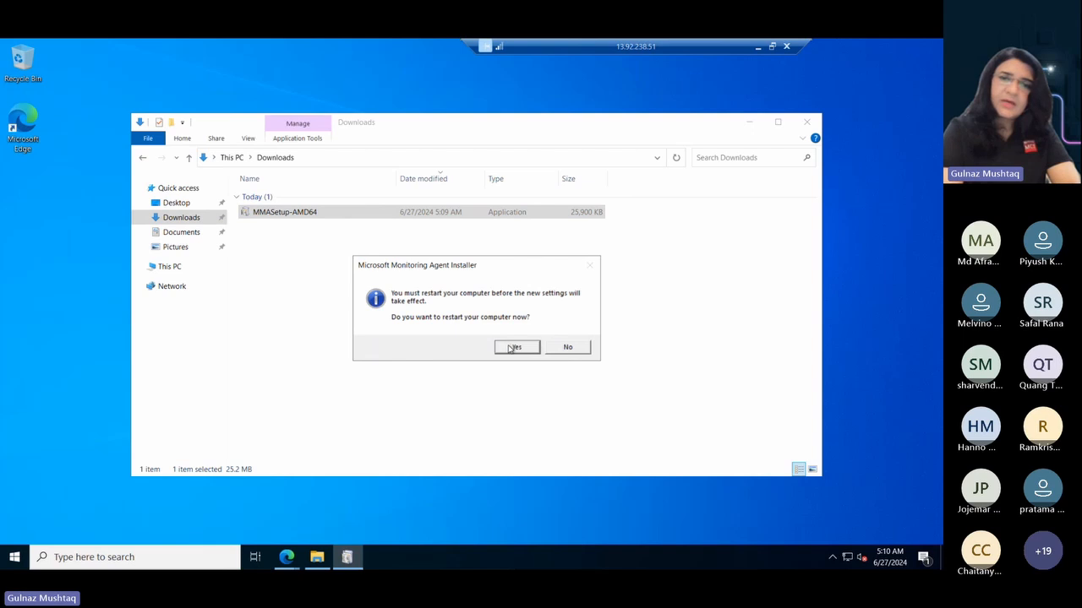
pyautogui.click(513, 347)
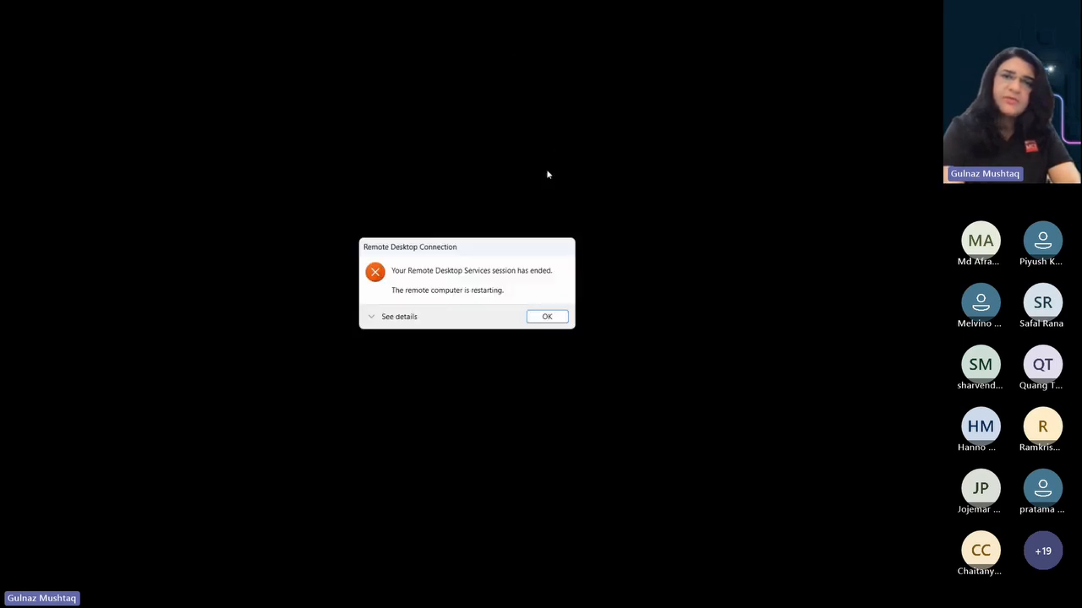
pyautogui.click(546, 316)
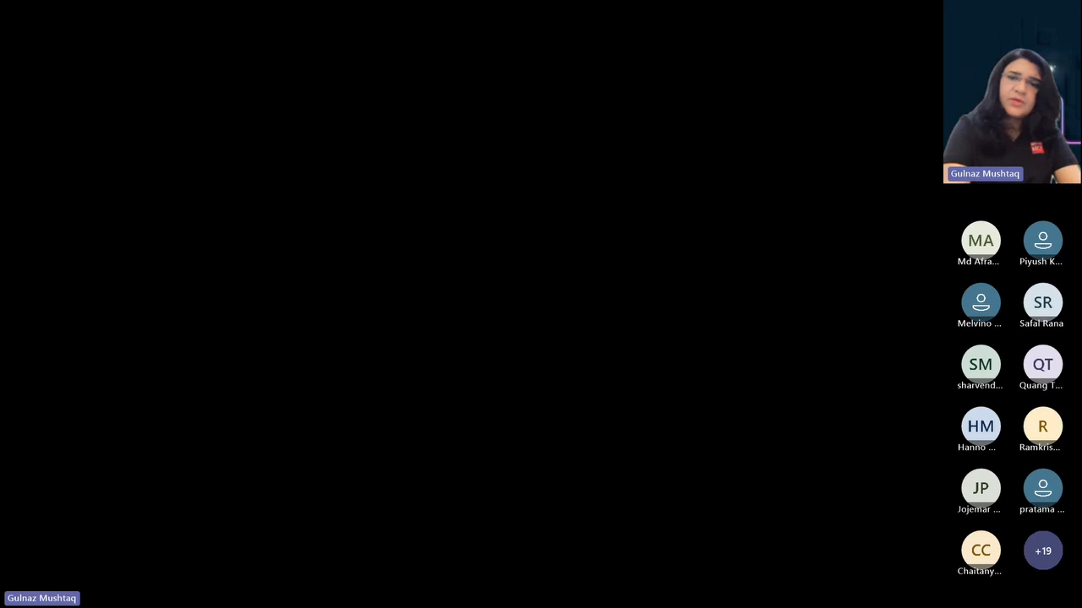
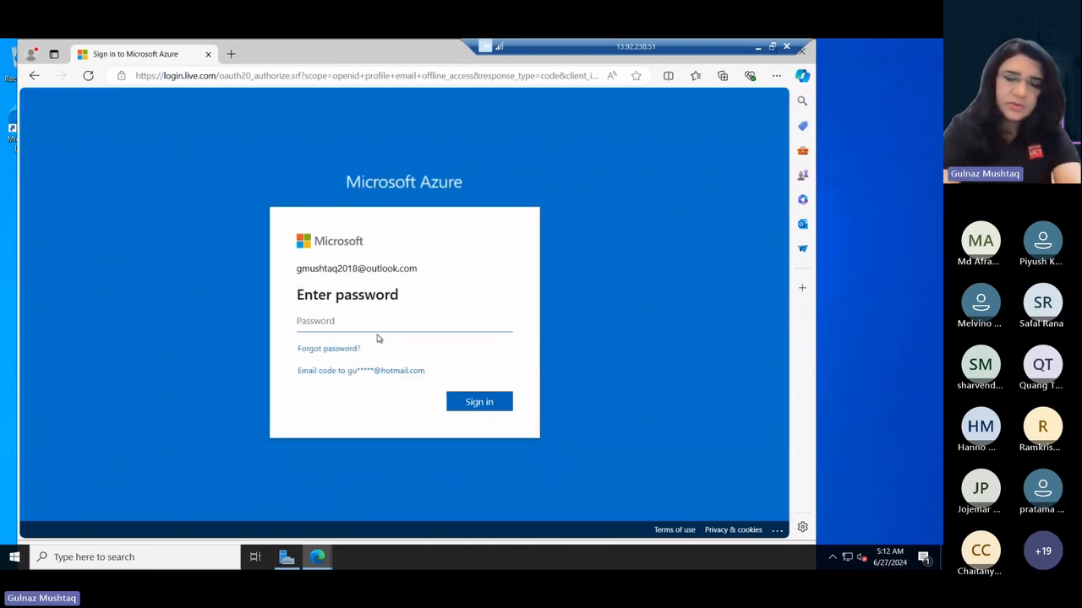
# - Sign in to Microsoft Azure with the account password, declining to save the password or stay signed in, and maximize the browser
pyautogui.write('•••••')
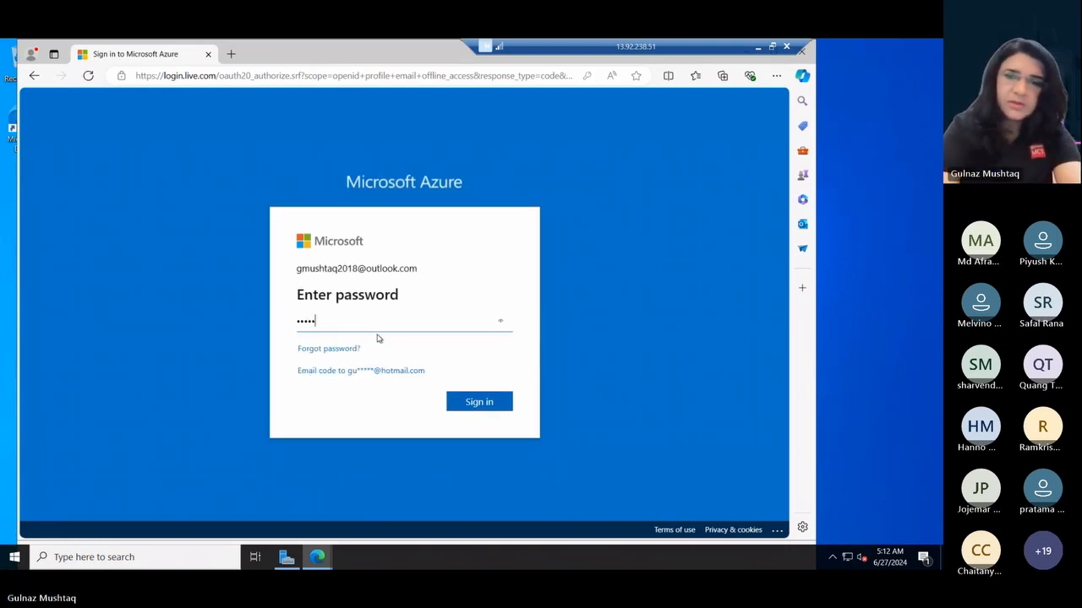
pyautogui.press('Return')
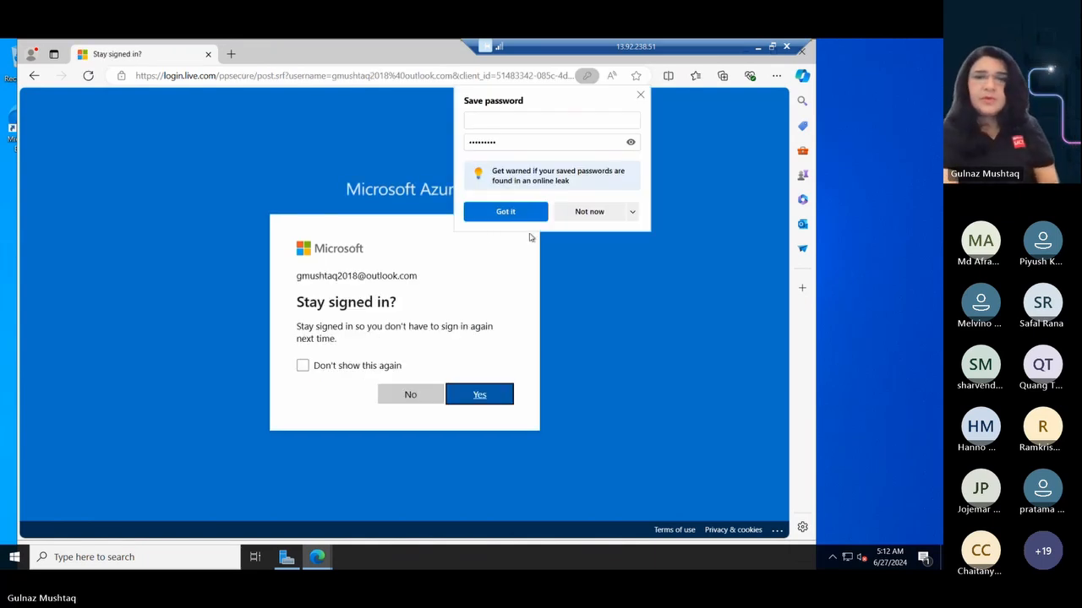
pyautogui.click(580, 212)
pyautogui.click(413, 397)
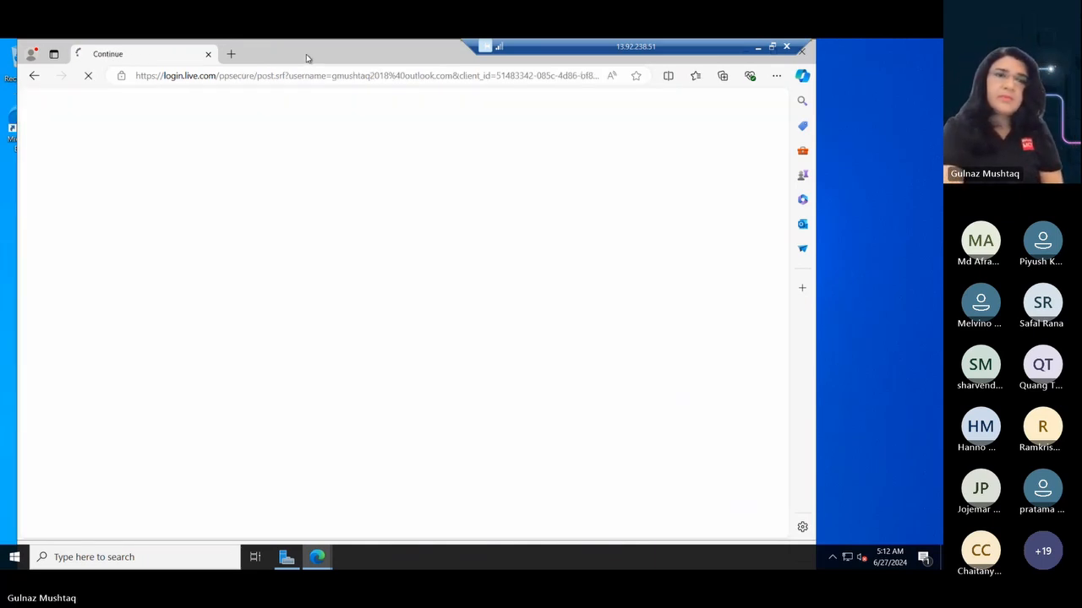
pyautogui.doubleClick(307, 56)
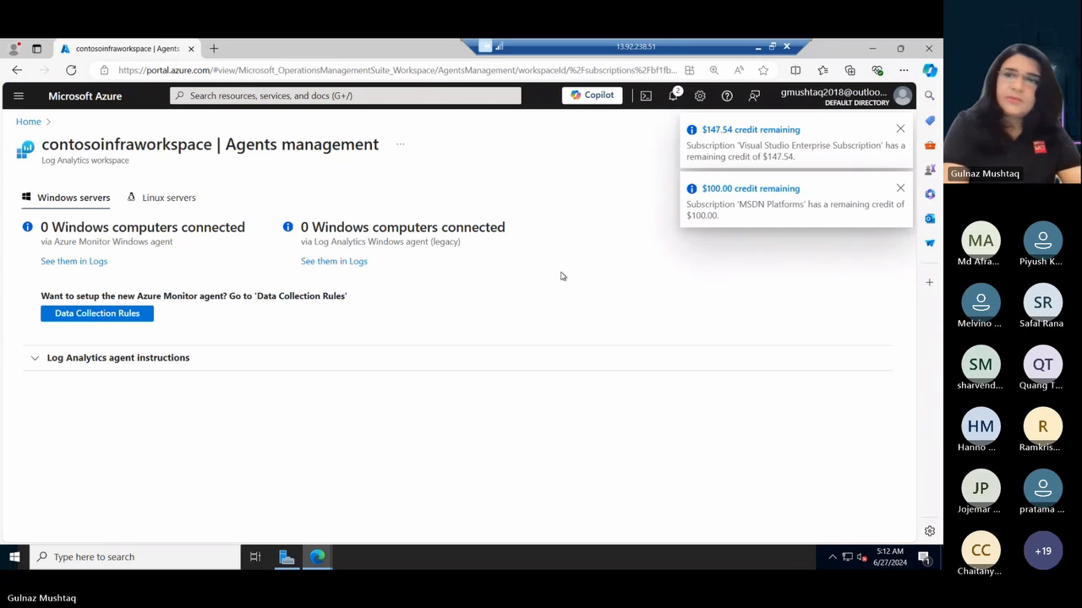
# - Dismiss the credit notifications and expand the Log Analytics agent instructions to show the workspace ID and keys
pyautogui.click(901, 130)
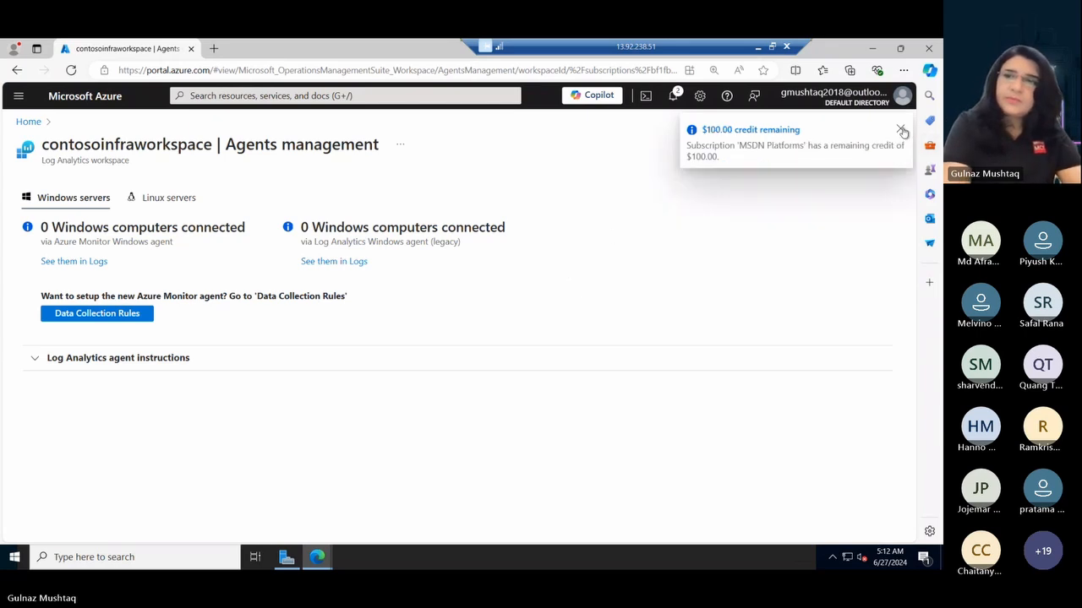
pyautogui.click(901, 130)
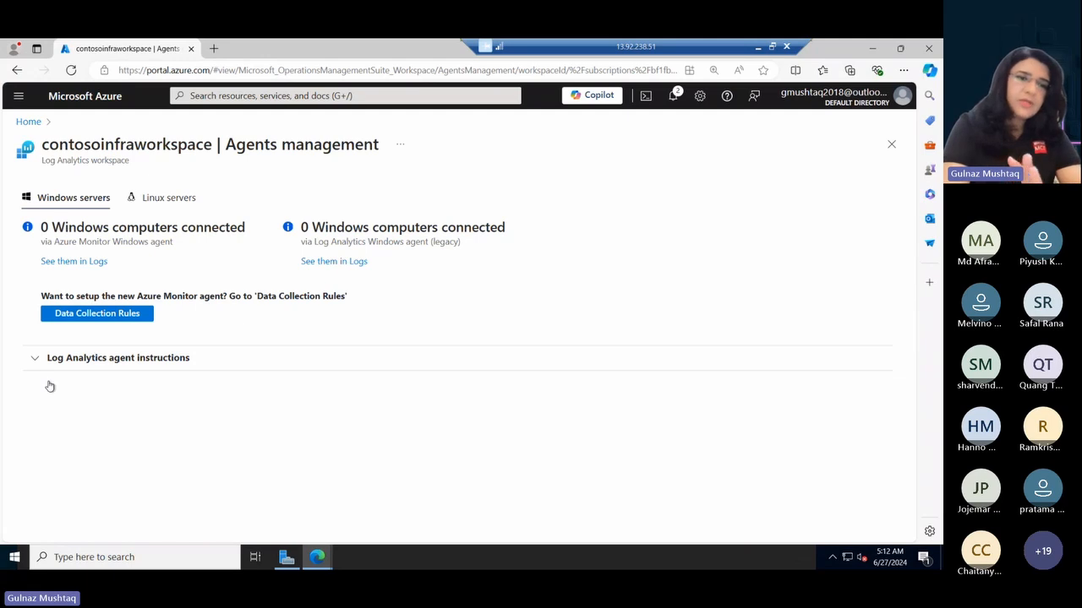
pyautogui.click(36, 359)
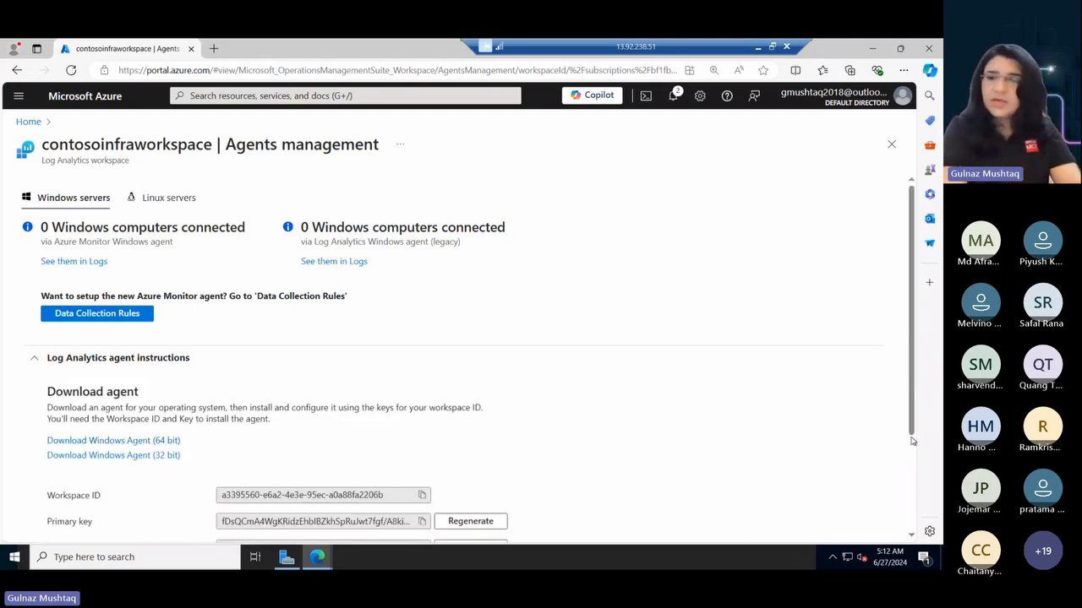
pyautogui.moveTo(913, 426); pyautogui.dragTo(916, 455)
pyautogui.scroll(-1, 914, 456)
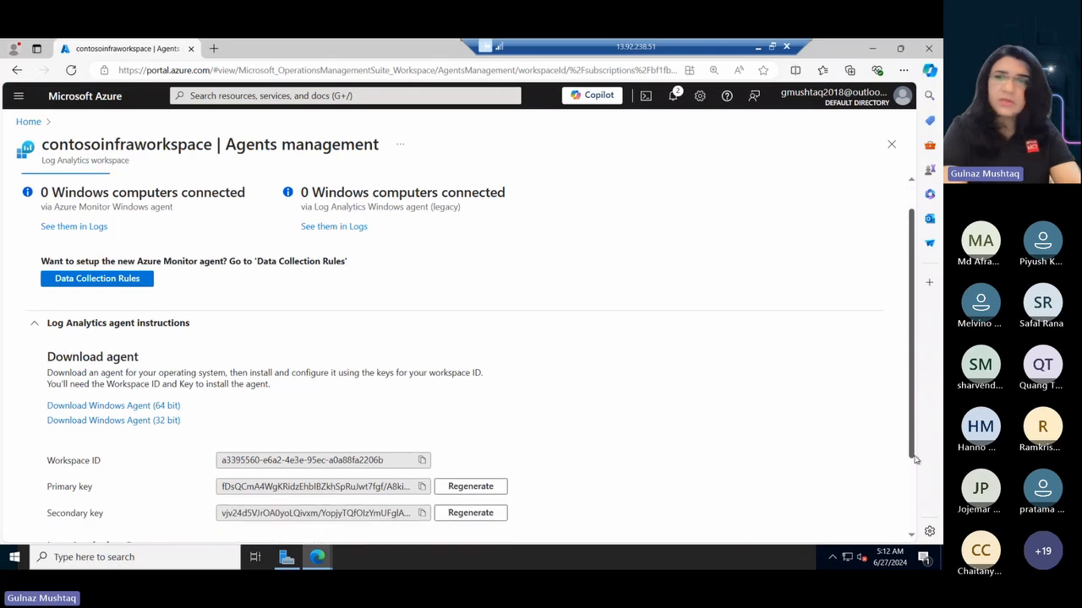
# - Minimize both browser windows and run MMASetup-AMD64 from the Downloads folder
pyautogui.click(876, 48)
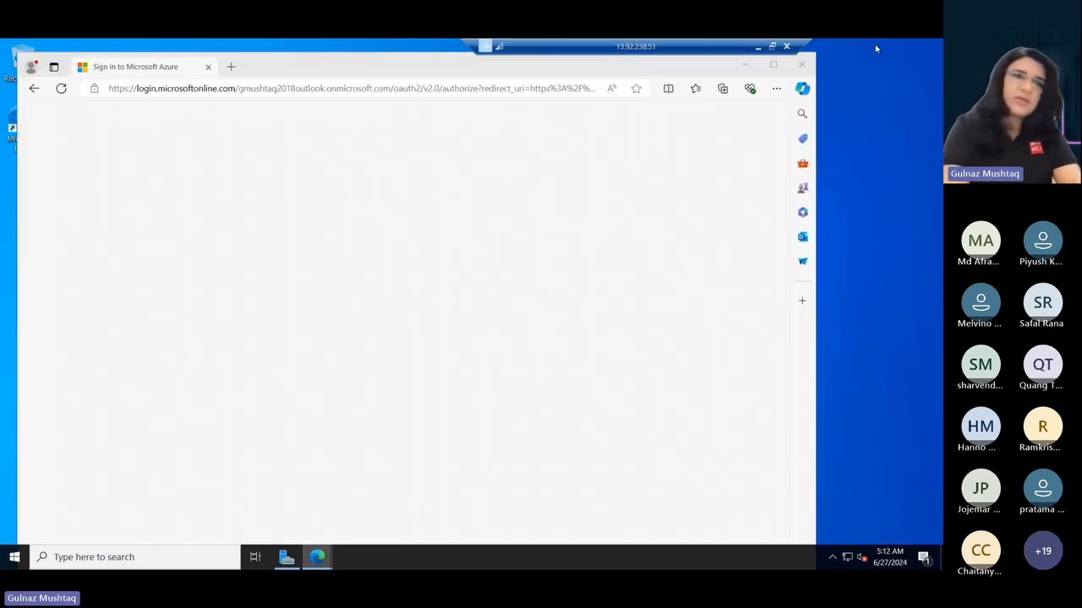
pyautogui.click(747, 65)
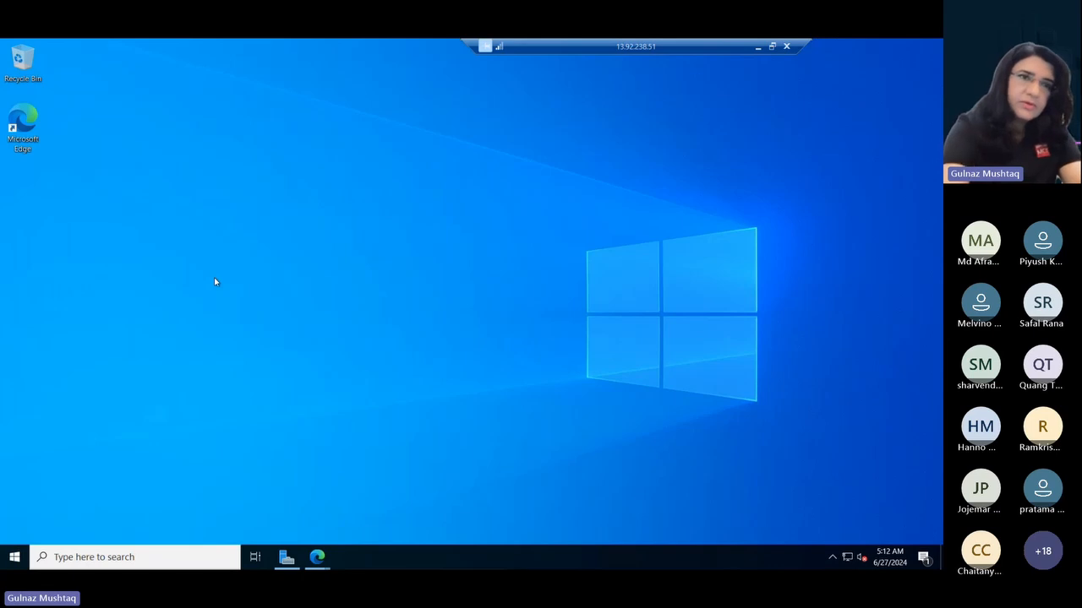
pyautogui.press('super+e')
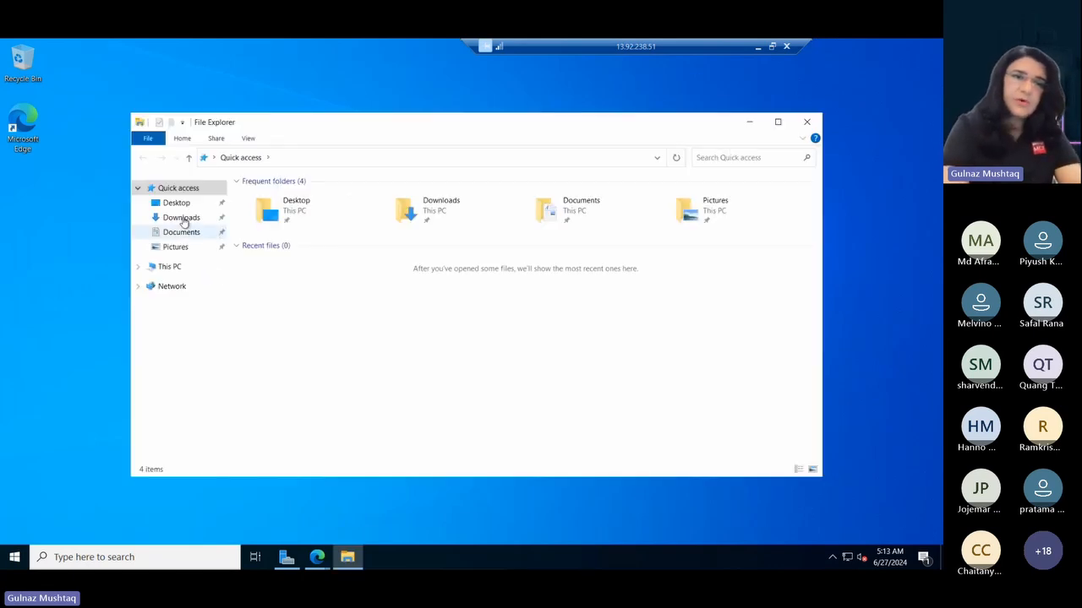
pyautogui.click(182, 217)
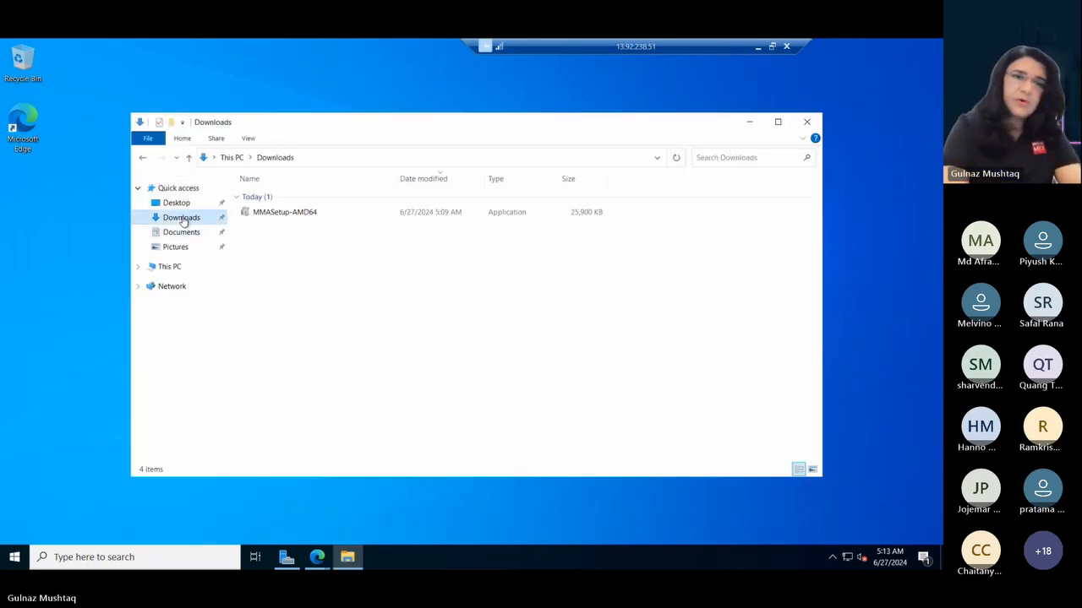
pyautogui.doubleClick(262, 212)
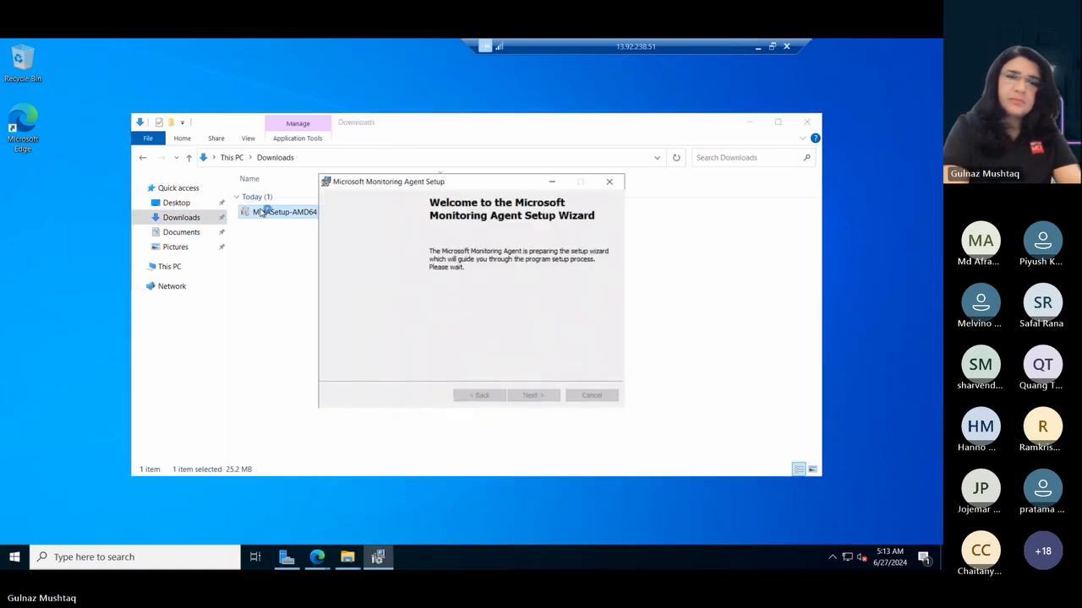
# - Advance the agent setup with the default installation folder and choose to connect the agent to Azure Log Analytics (OMS)
pyautogui.click(533, 396)
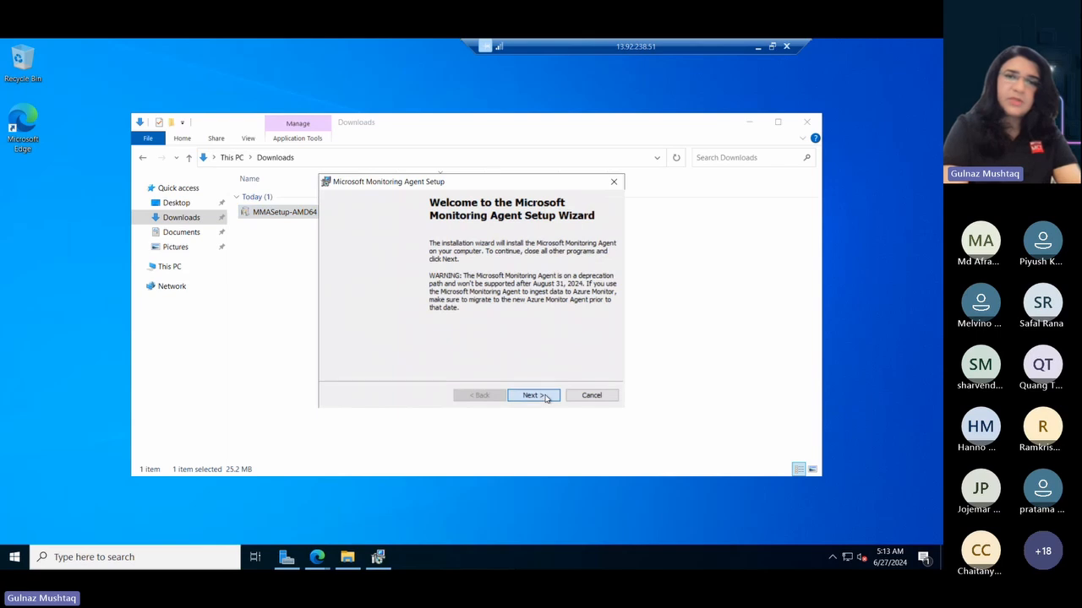
pyautogui.click(545, 397)
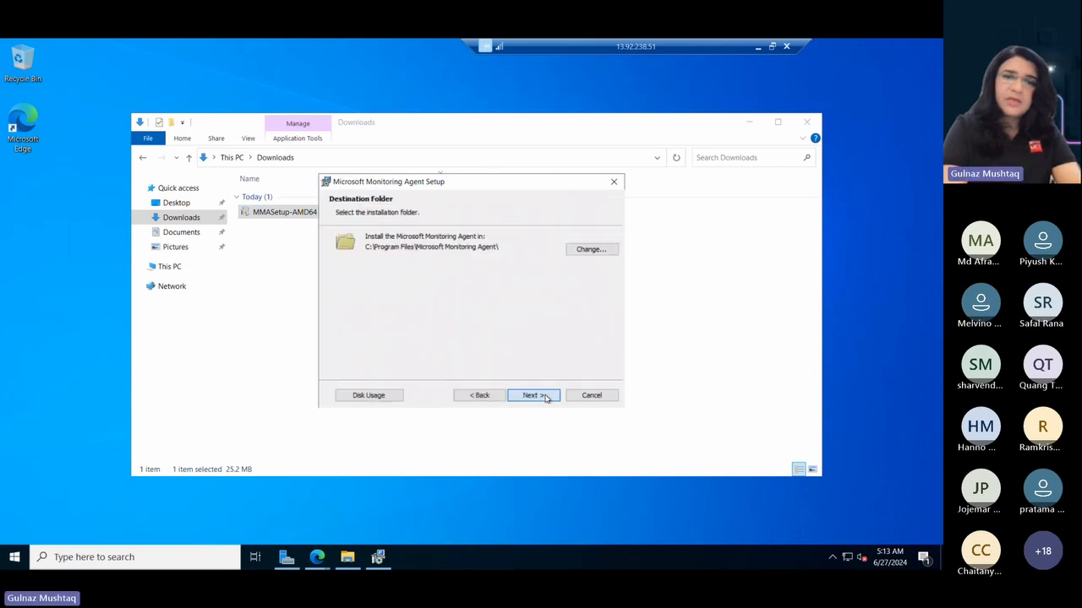
pyautogui.click(544, 397)
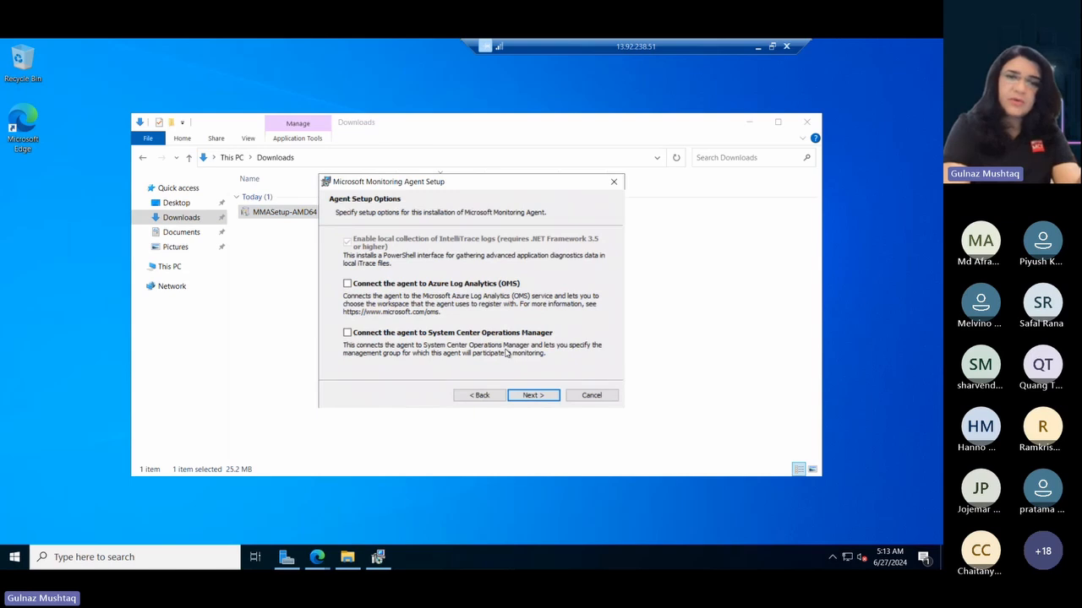
pyautogui.click(347, 284)
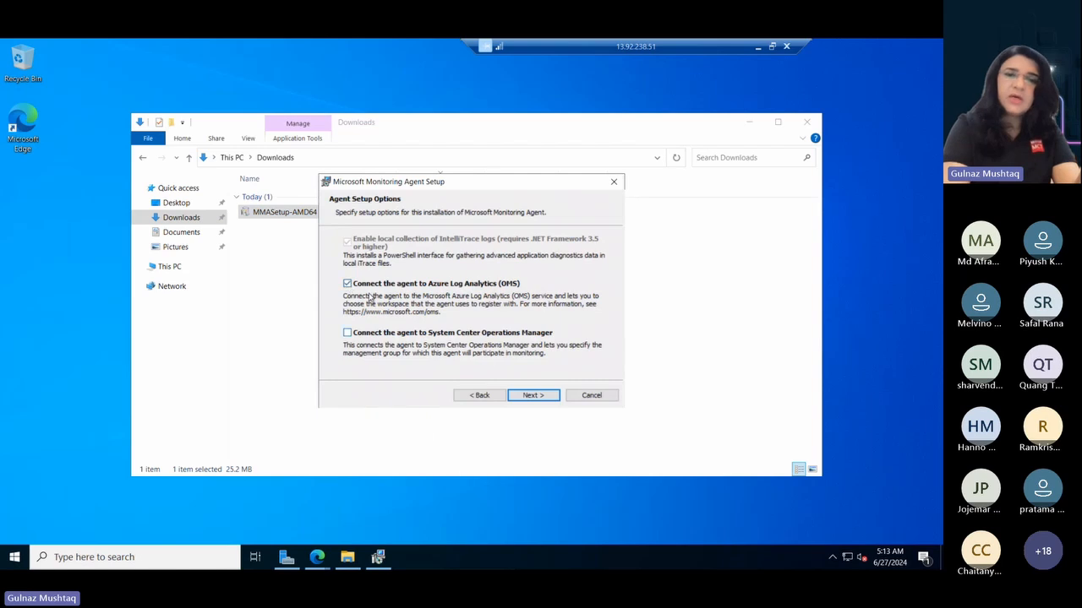
pyautogui.click(534, 395)
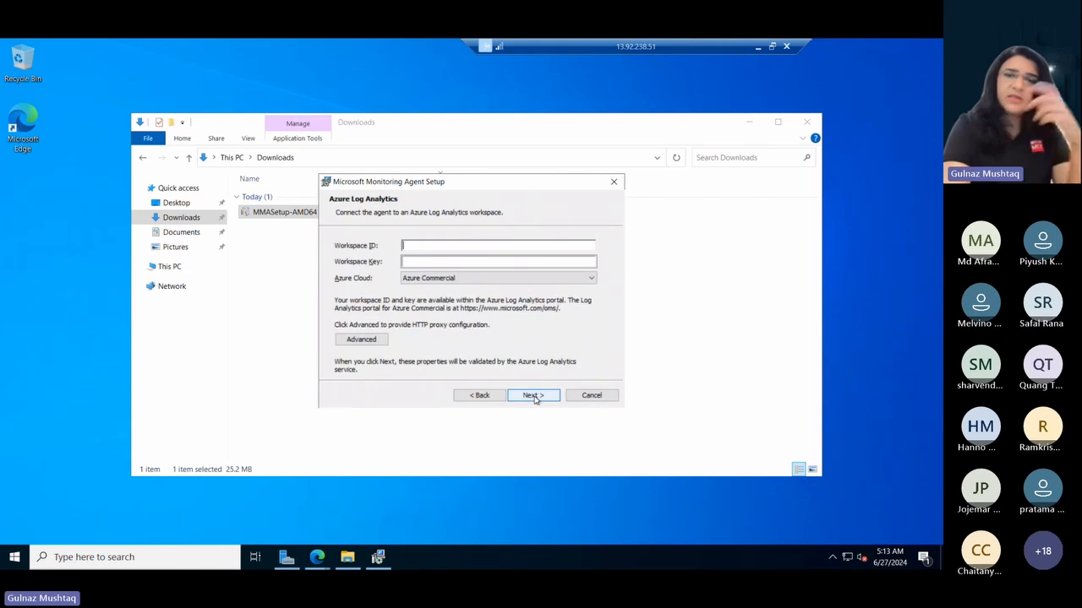
# - Close the Downloads window and copy the workspace ID from contosoinfraworkspace's agent instructions into the setup wizard's Workspace ID
pyautogui.click(806, 122)
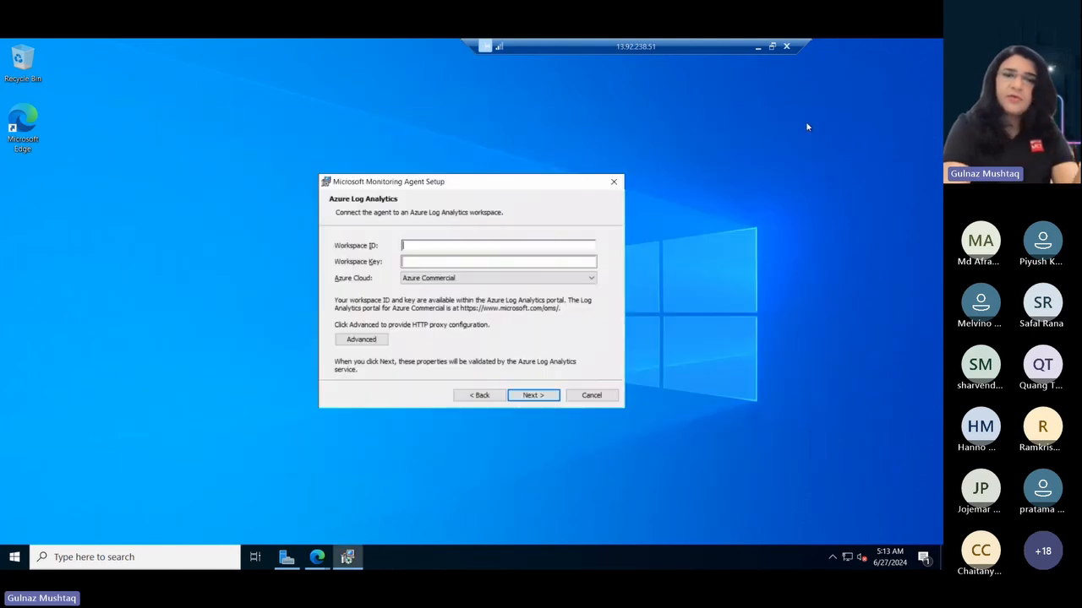
pyautogui.click(434, 261)
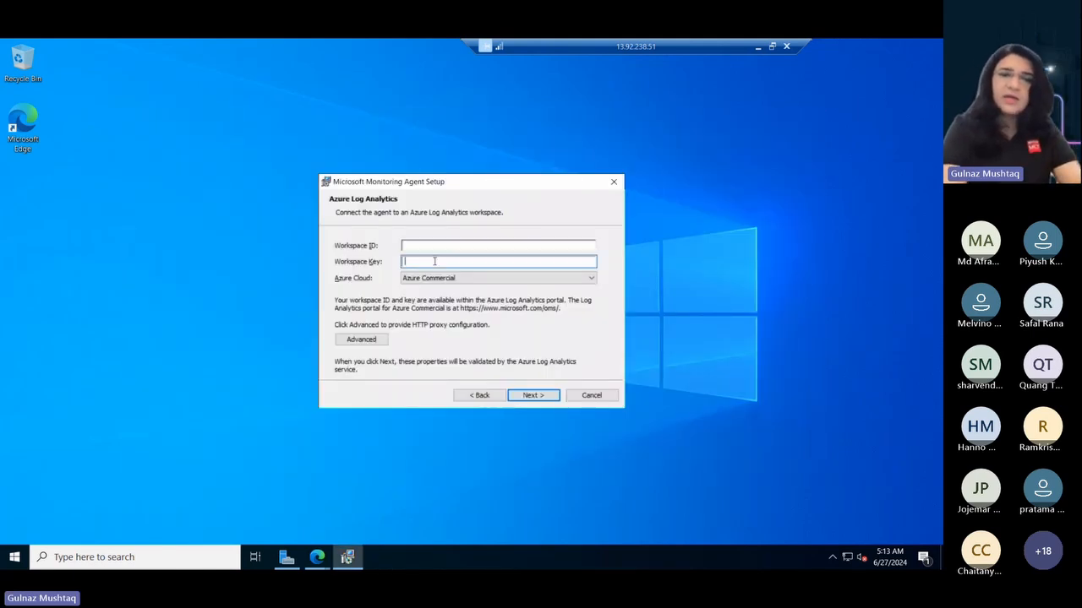
pyautogui.click(314, 560)
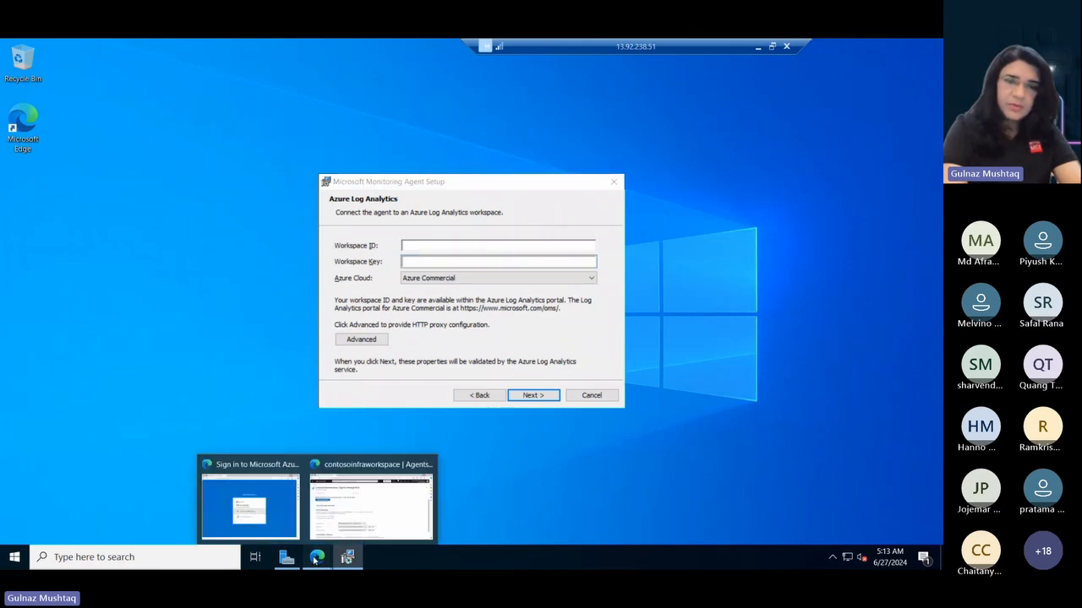
pyautogui.click(390, 517)
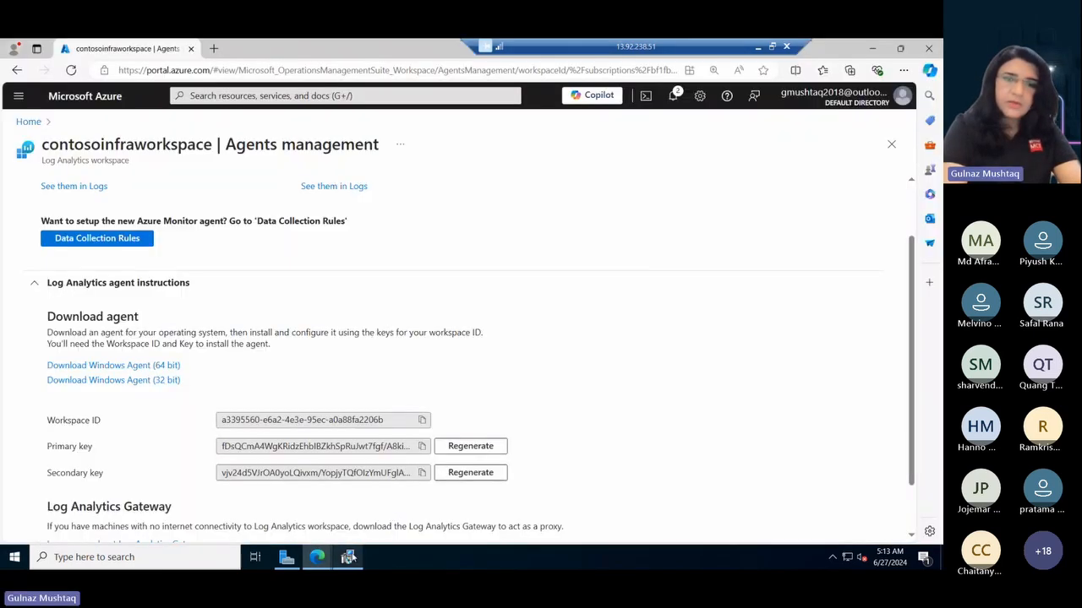
pyautogui.click(348, 557)
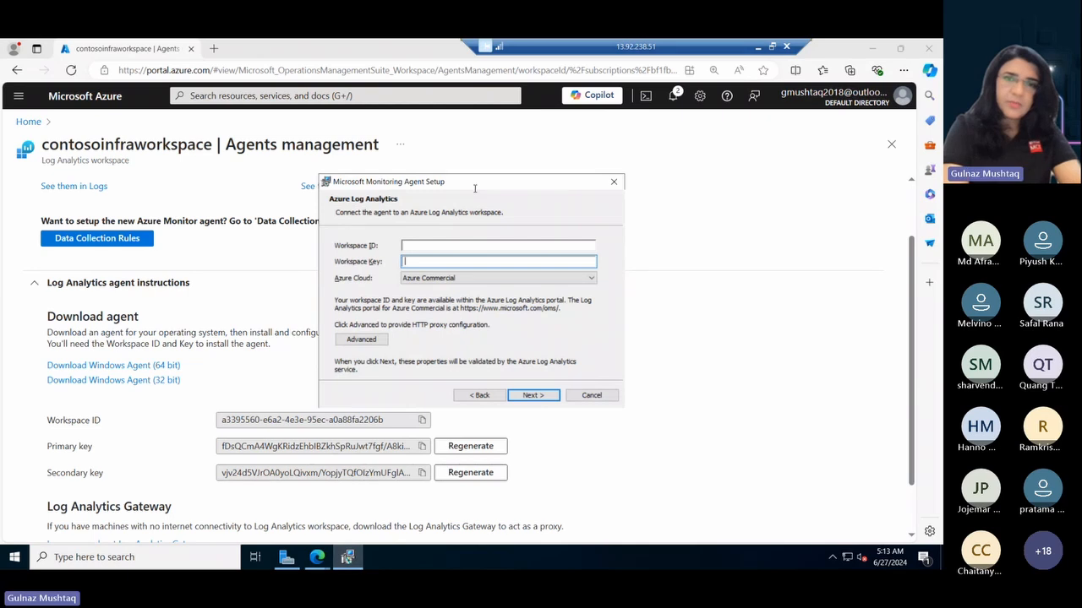
pyautogui.moveTo(475, 184); pyautogui.dragTo(617, 156)
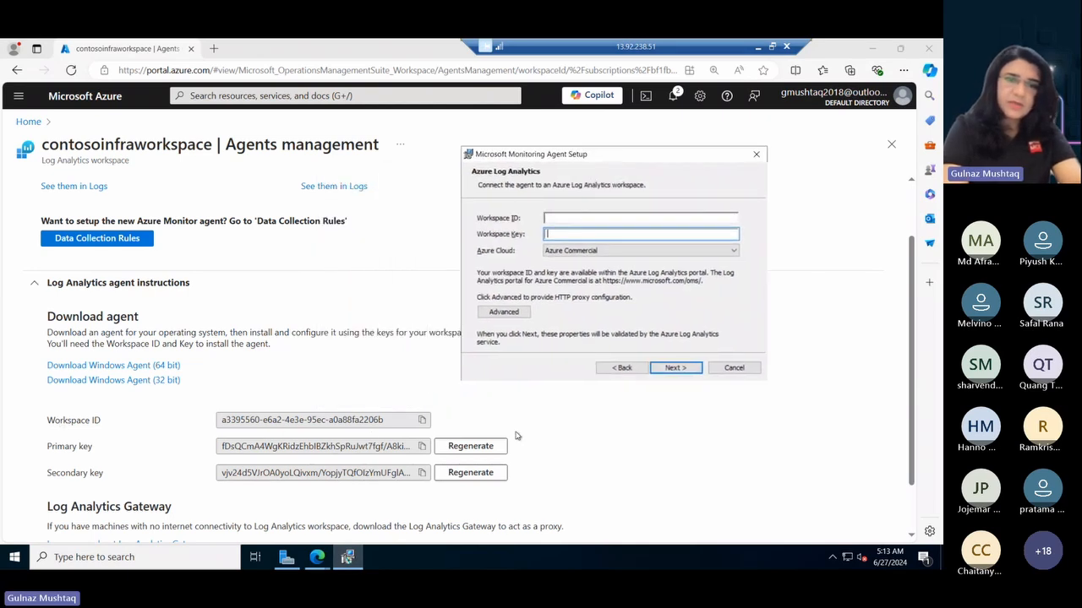
pyautogui.click(424, 420)
pyautogui.hotkey('alt', 'Tab')
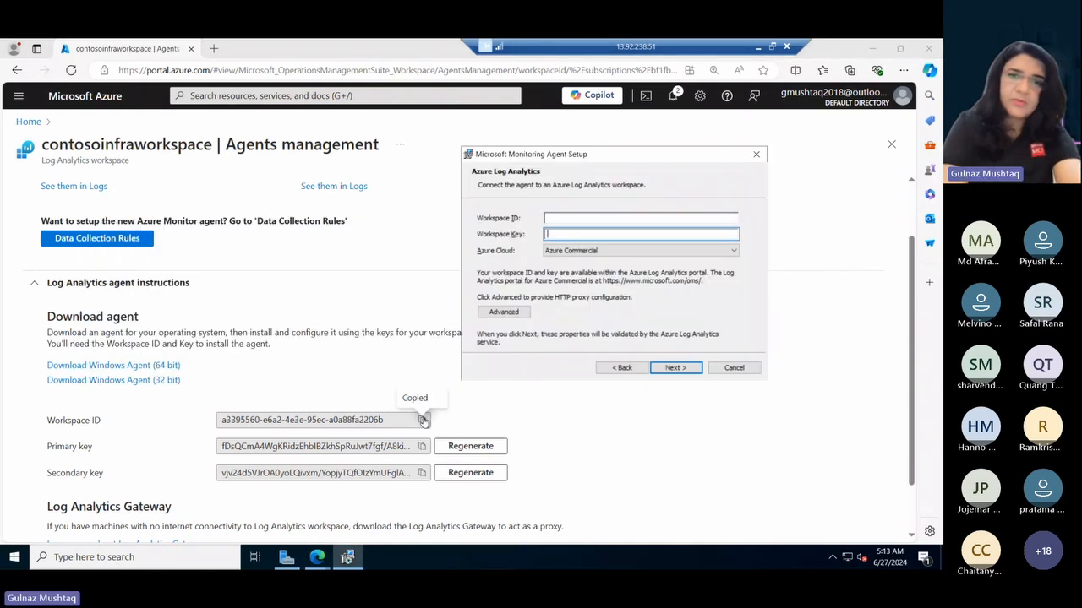
pyautogui.click(597, 221)
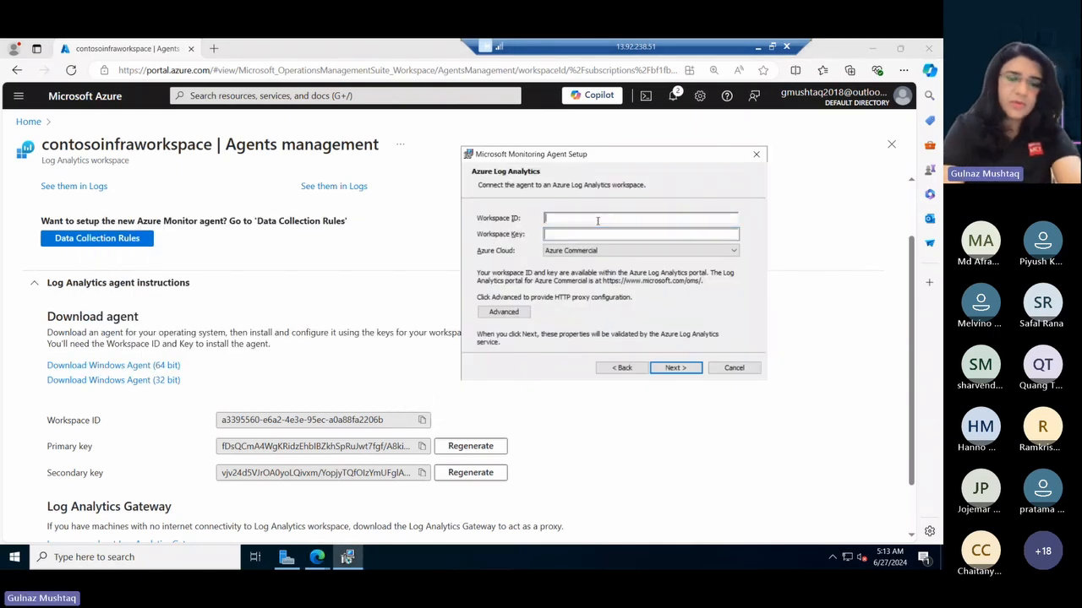
pyautogui.hotkey('ctrl', 'v')
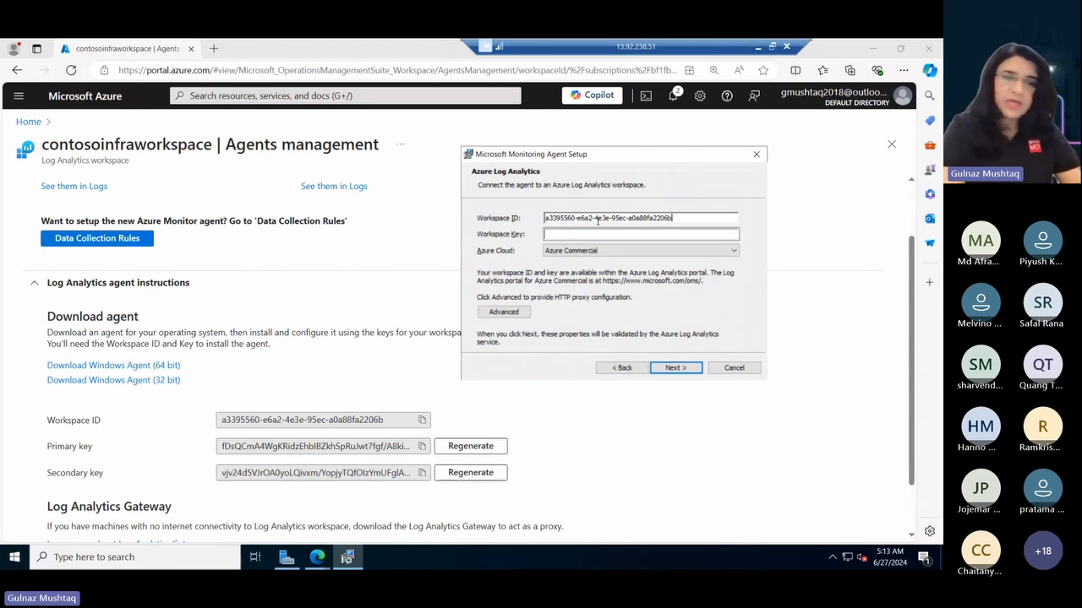
# - Copy the workspace's primary key into the setup wizard's Workspace Key and continue to the Microsoft Update options
pyautogui.click(422, 450)
pyautogui.click(422, 450)
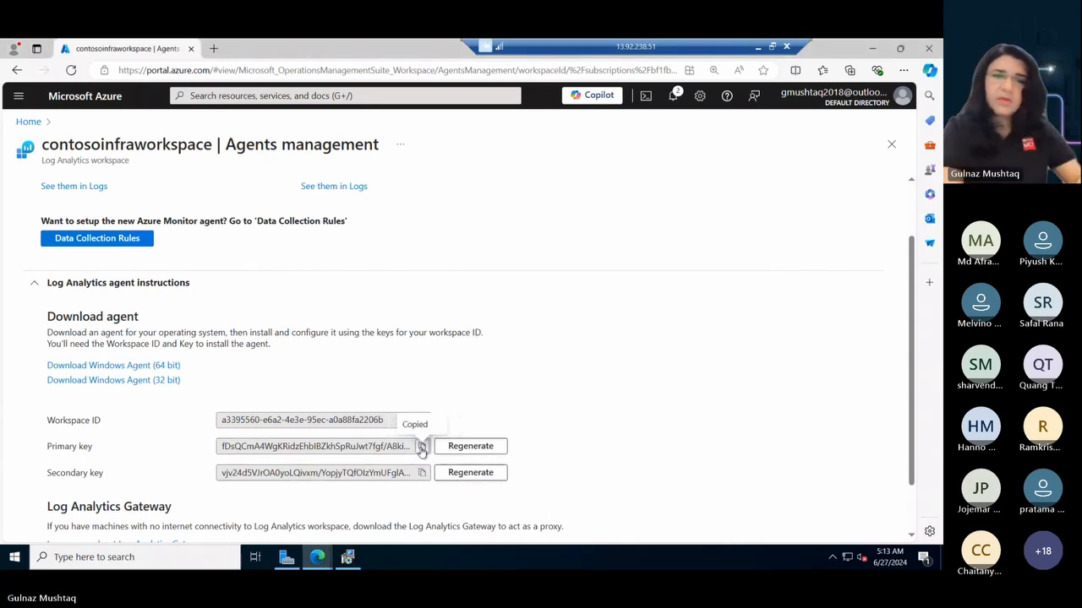
pyautogui.hotkey('alt', 'Tab')
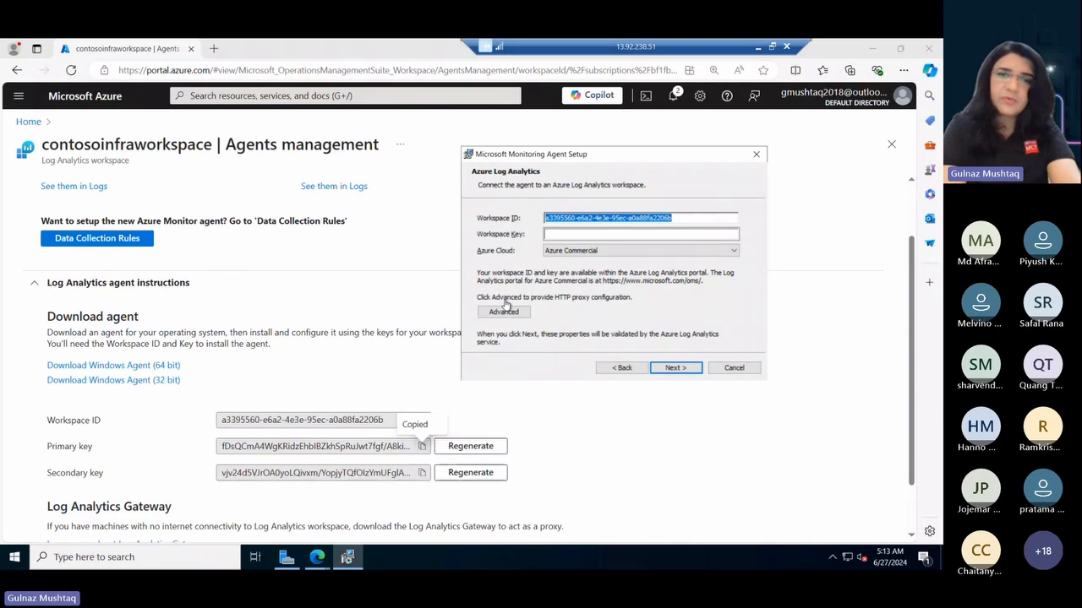
pyautogui.click(566, 234)
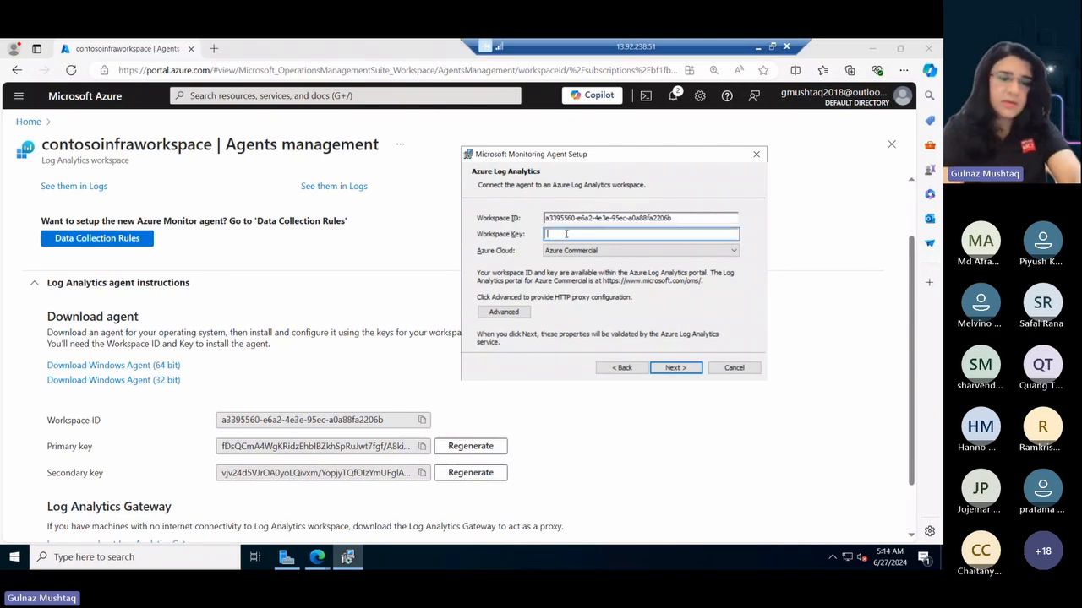
pyautogui.hotkey('ctrl', 'v')
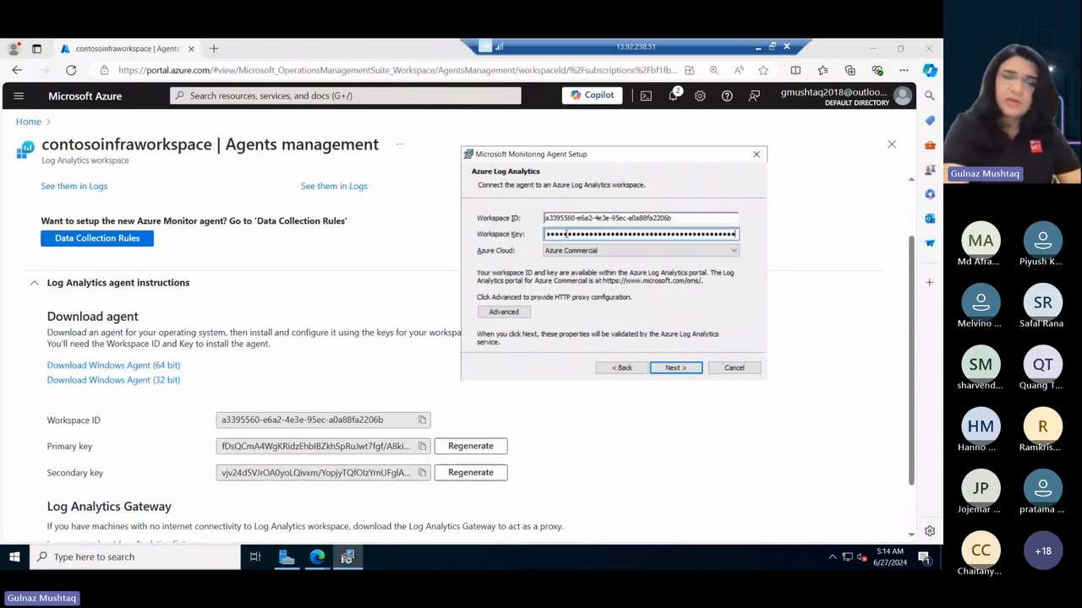
pyautogui.click(676, 369)
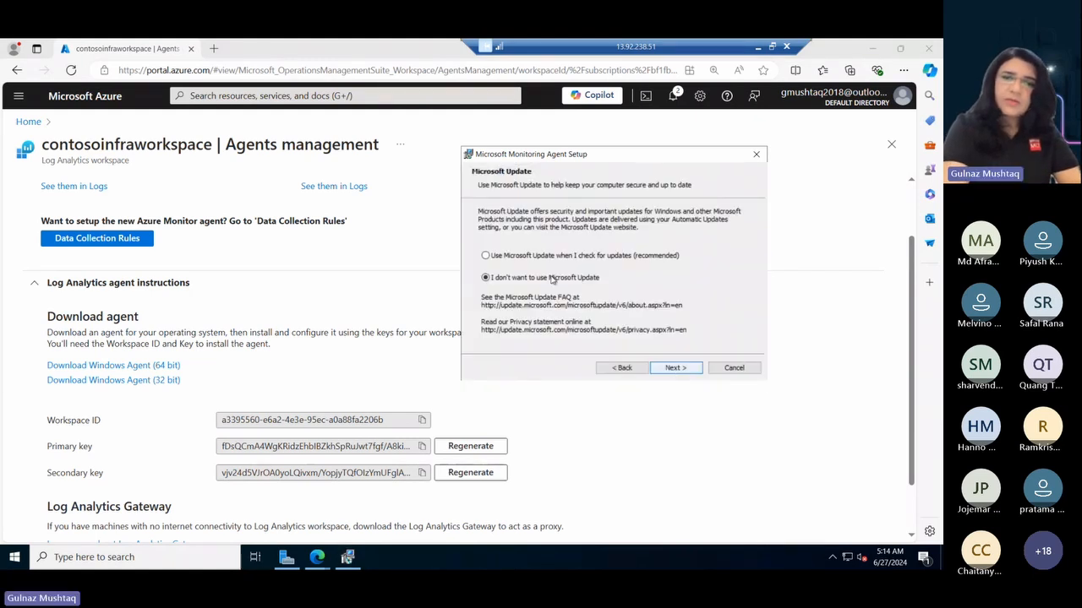
# - Minimize the browser and choose to use Microsoft Update when checking for updates in the agent setup
pyautogui.click(874, 51)
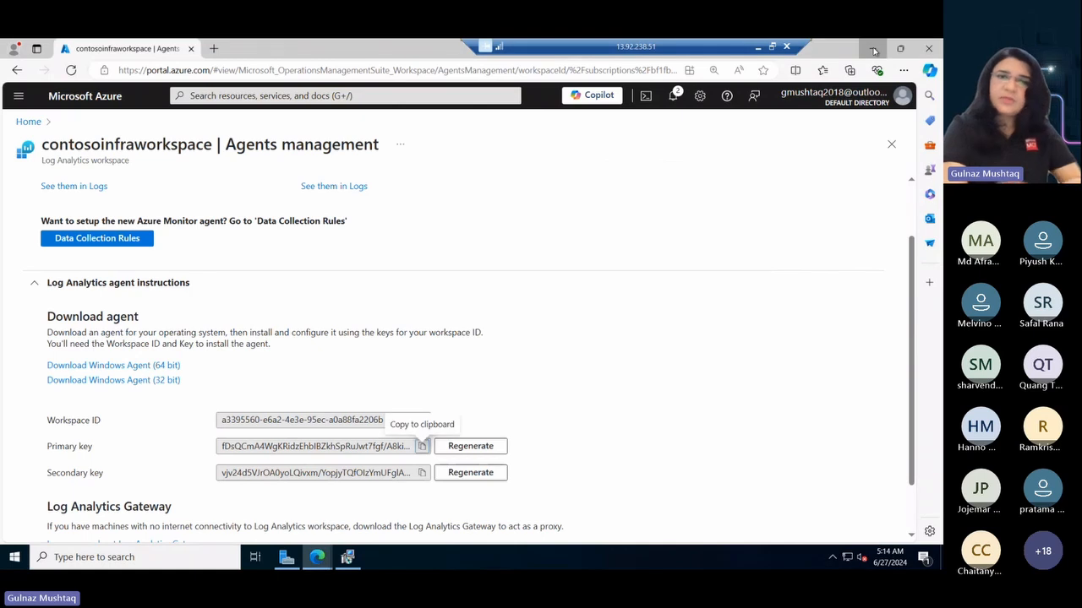
pyautogui.click(874, 49)
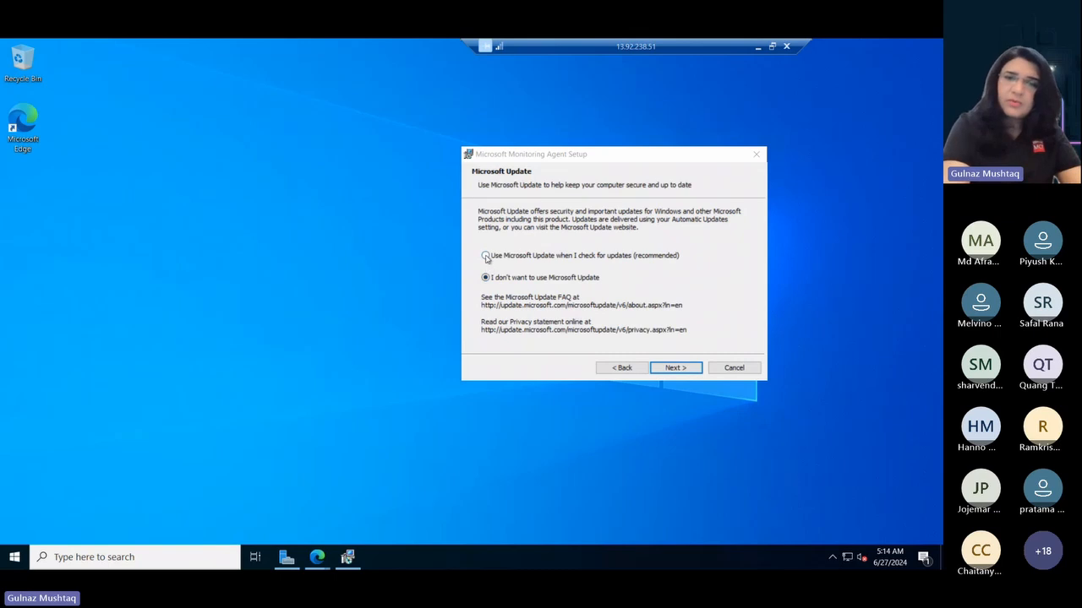
pyautogui.click(487, 259)
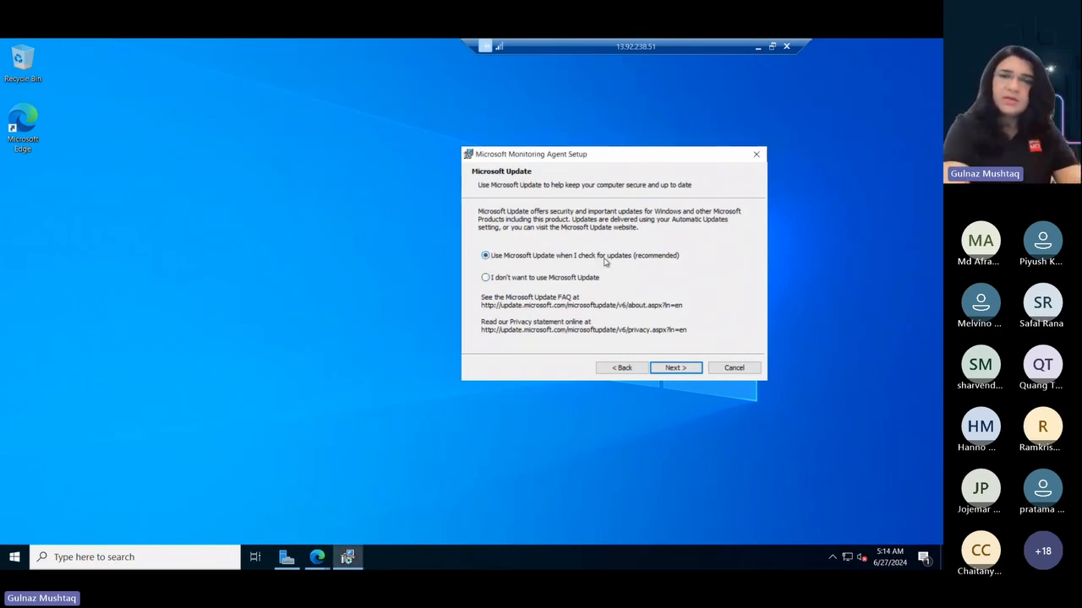
# - Install the Microsoft Monitoring Agent with the configured settings, finish the setup wizard, and return the remote desktop session to full screen
pyautogui.click(675, 369)
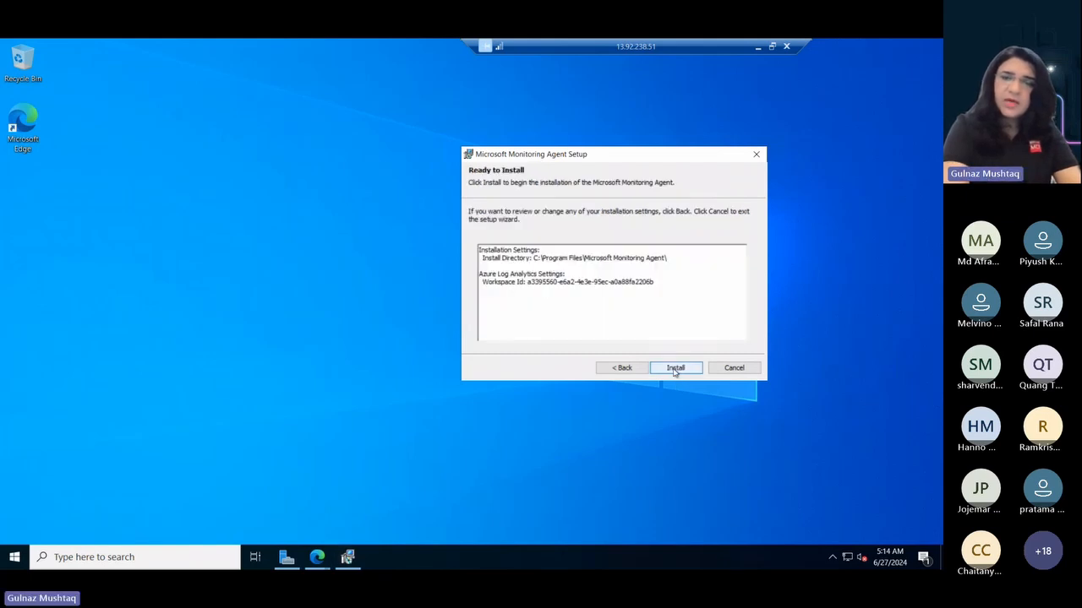
pyautogui.click(675, 368)
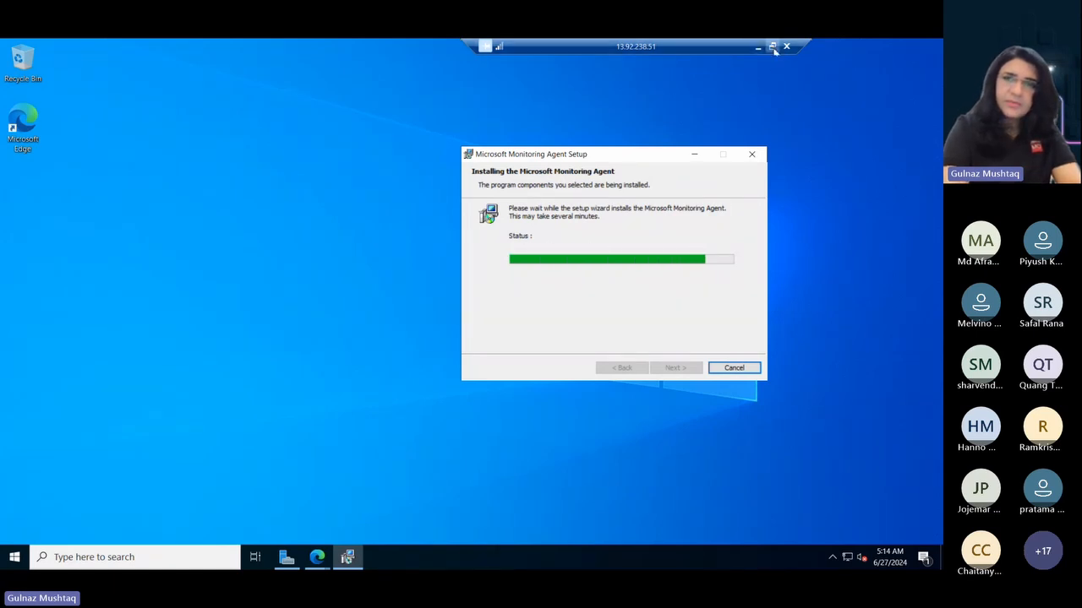
pyautogui.click(772, 48)
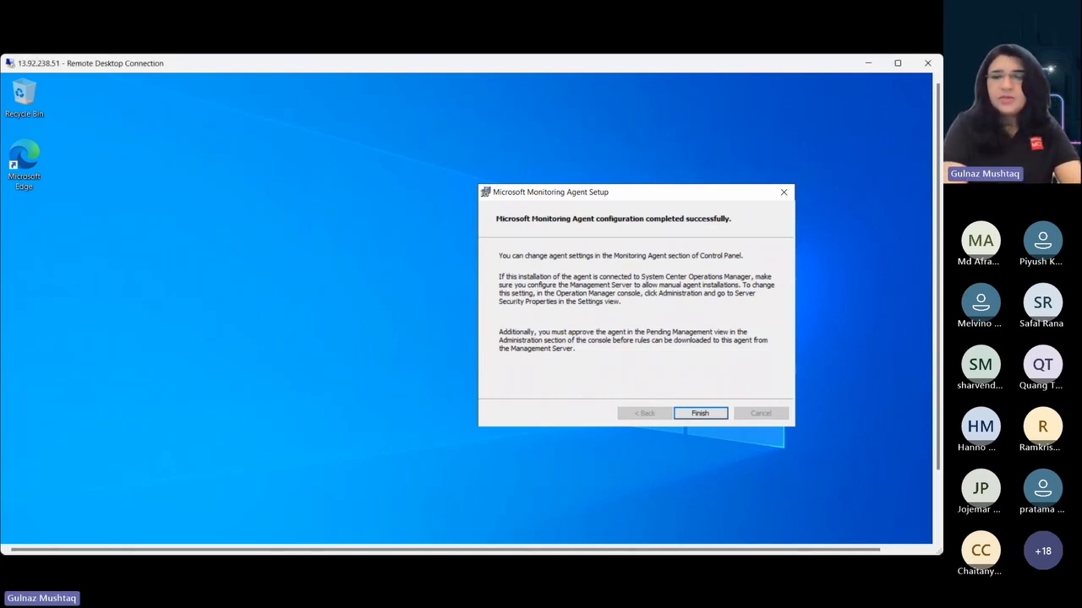
pyautogui.click(689, 414)
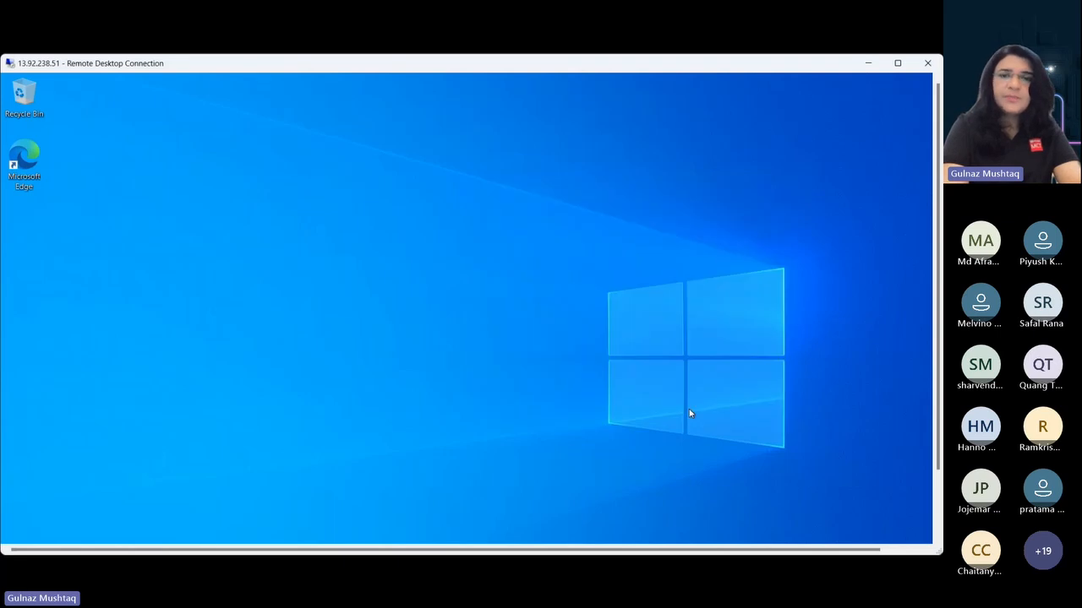
pyautogui.click(899, 63)
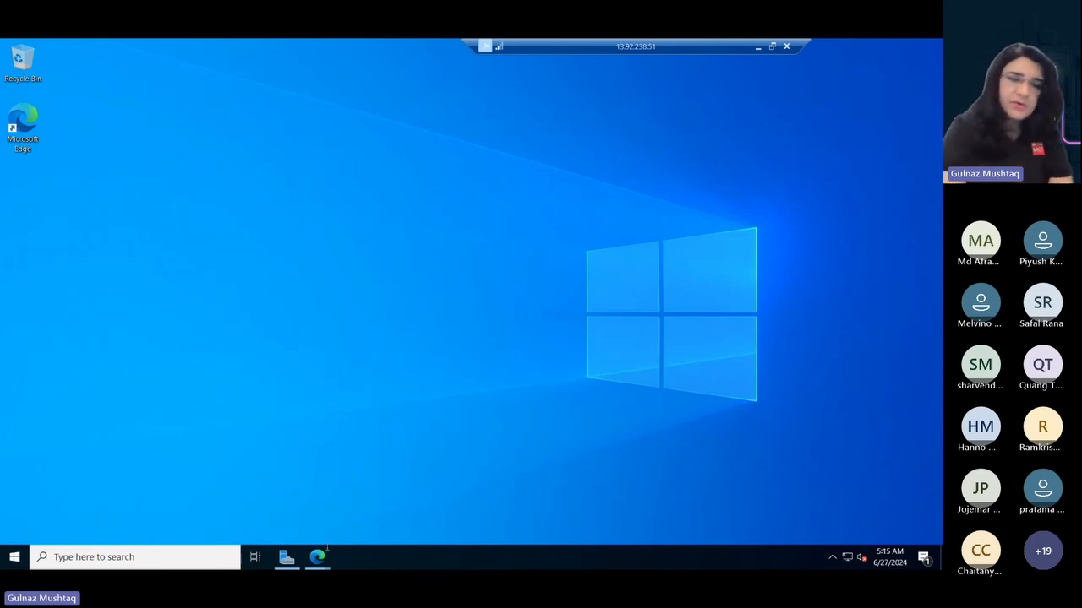
# - Return to the Azure portal in the browser, open contosoautomationaccount from Automation Accounts, and collapse the account list
pyautogui.moveTo(319, 560)
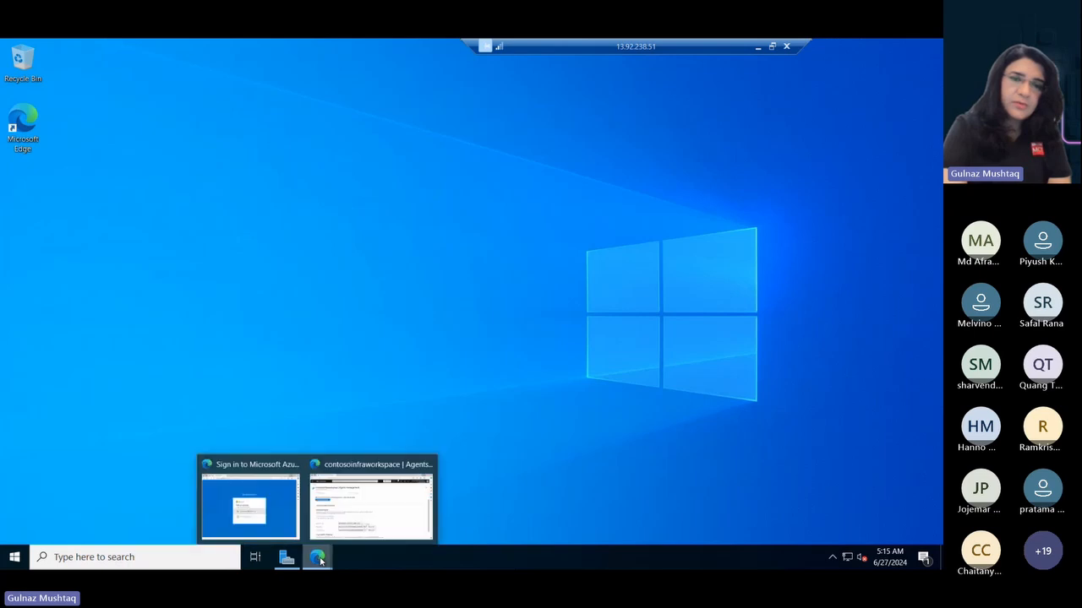
pyautogui.click(362, 511)
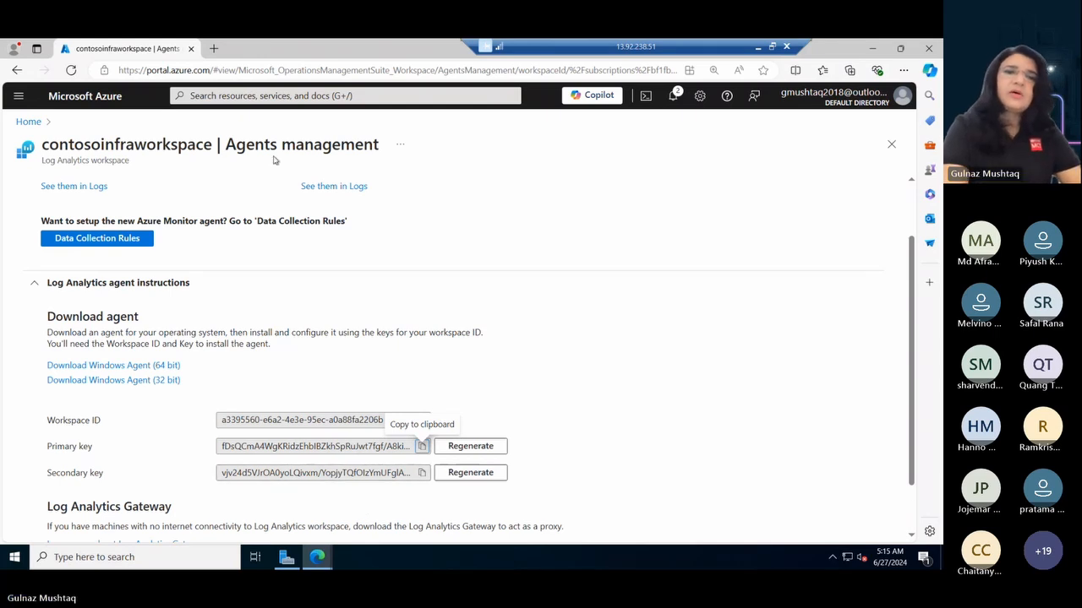
pyautogui.click(252, 95)
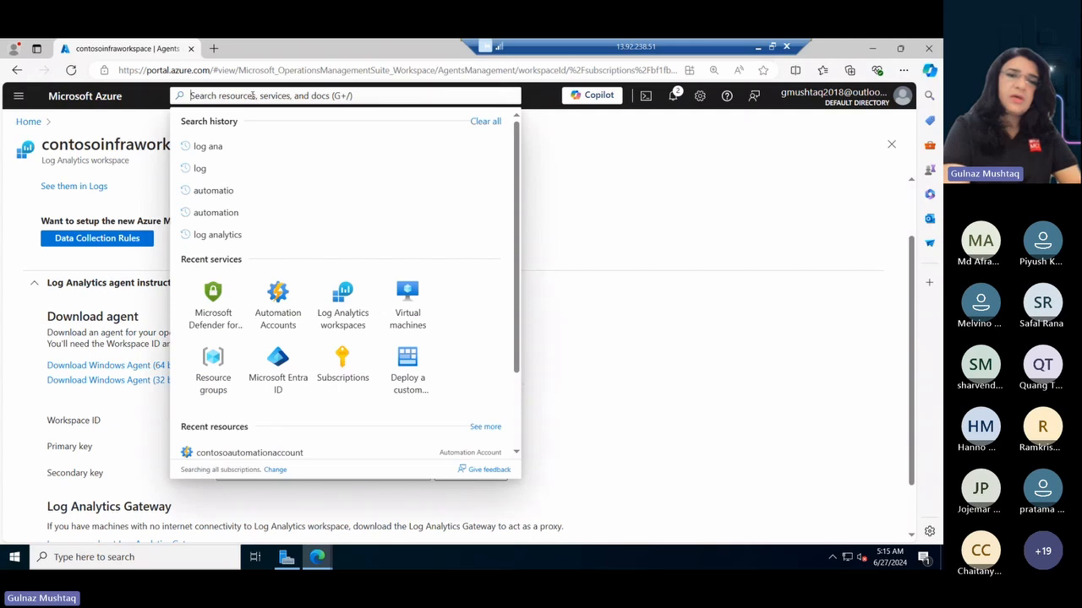
pyautogui.click(285, 305)
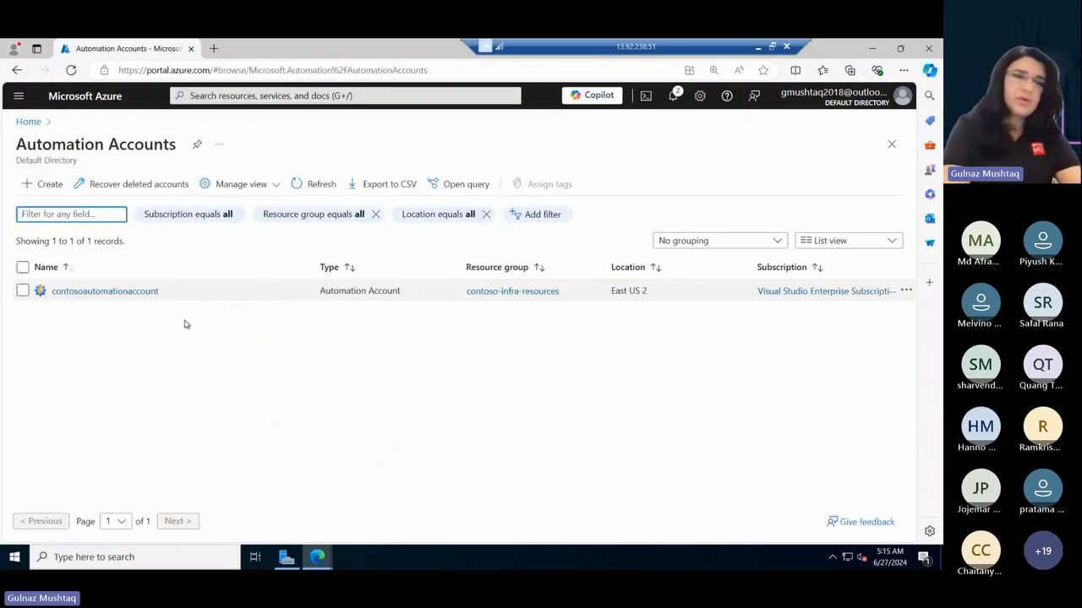
pyautogui.click(93, 292)
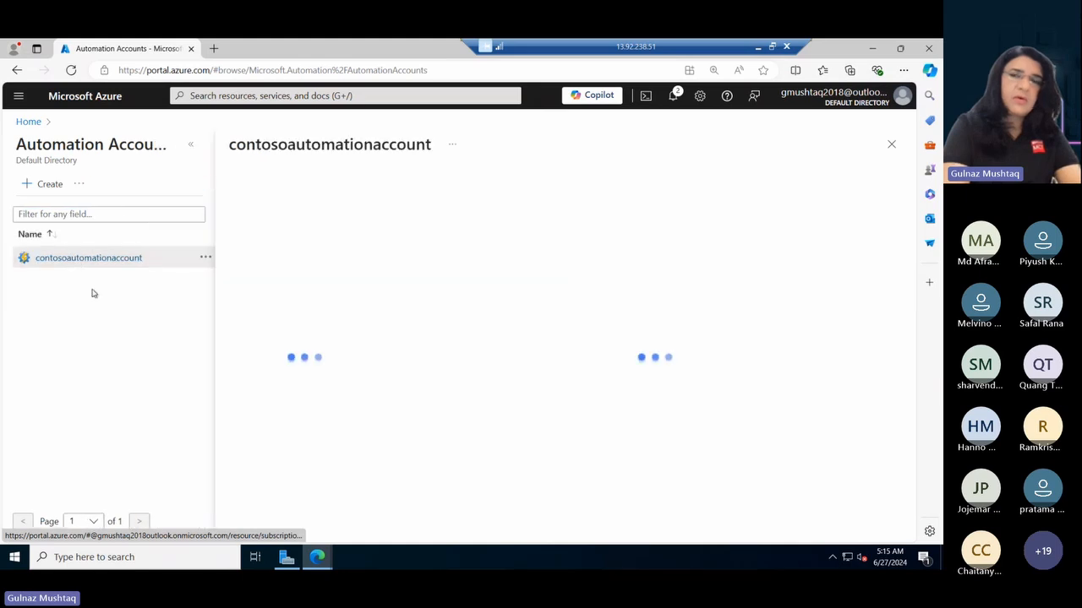
pyautogui.click(190, 145)
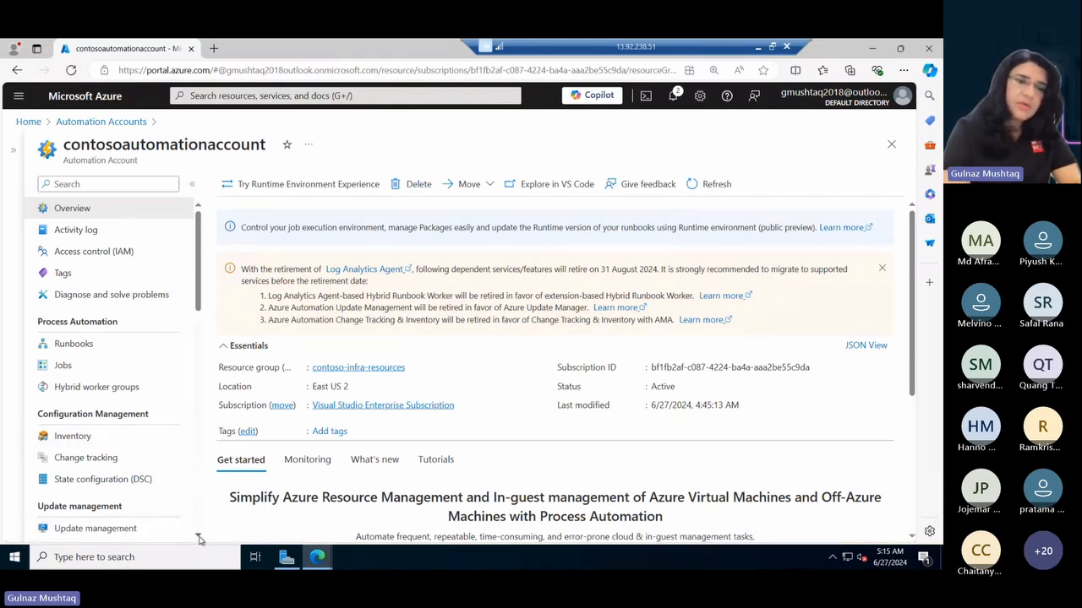
# - Dismiss the retirement notice and enable Change Tracking and Inventory on all available and future machines from the account's Inventory page
pyautogui.click(199, 538)
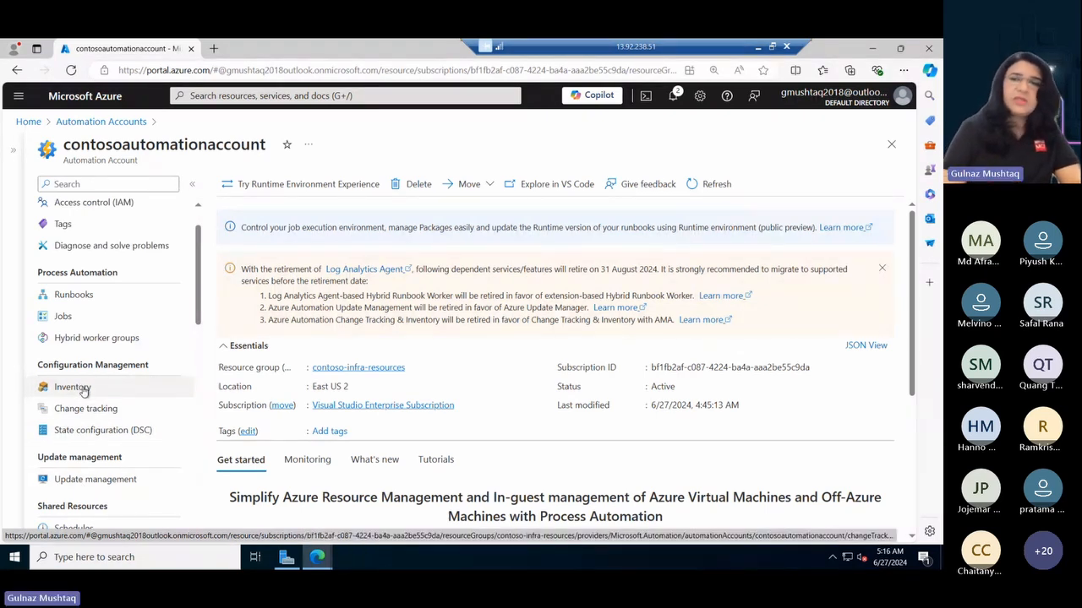
pyautogui.click(882, 270)
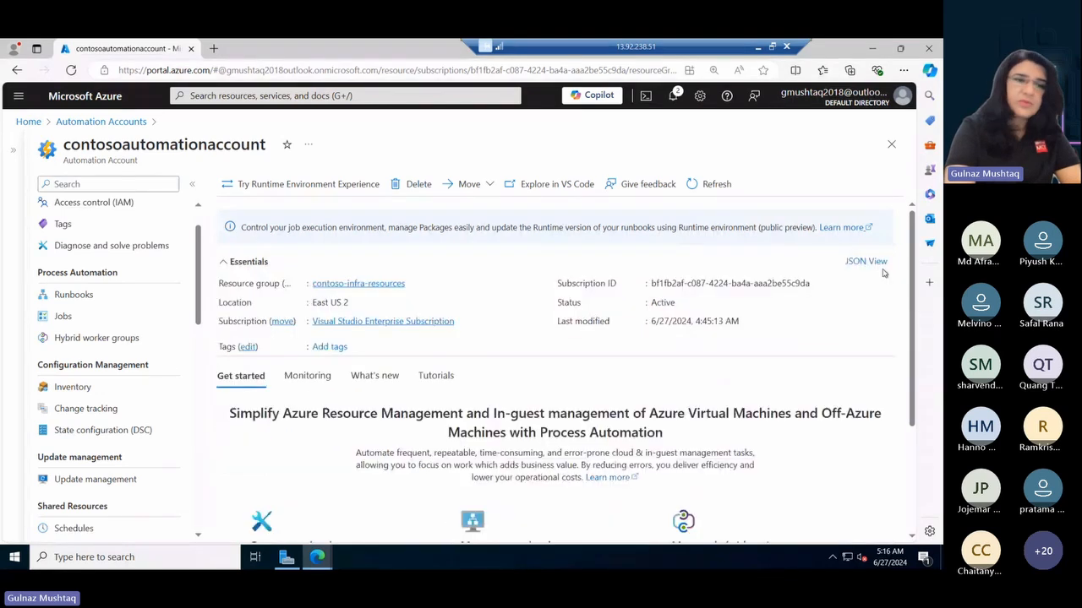
pyautogui.click(74, 387)
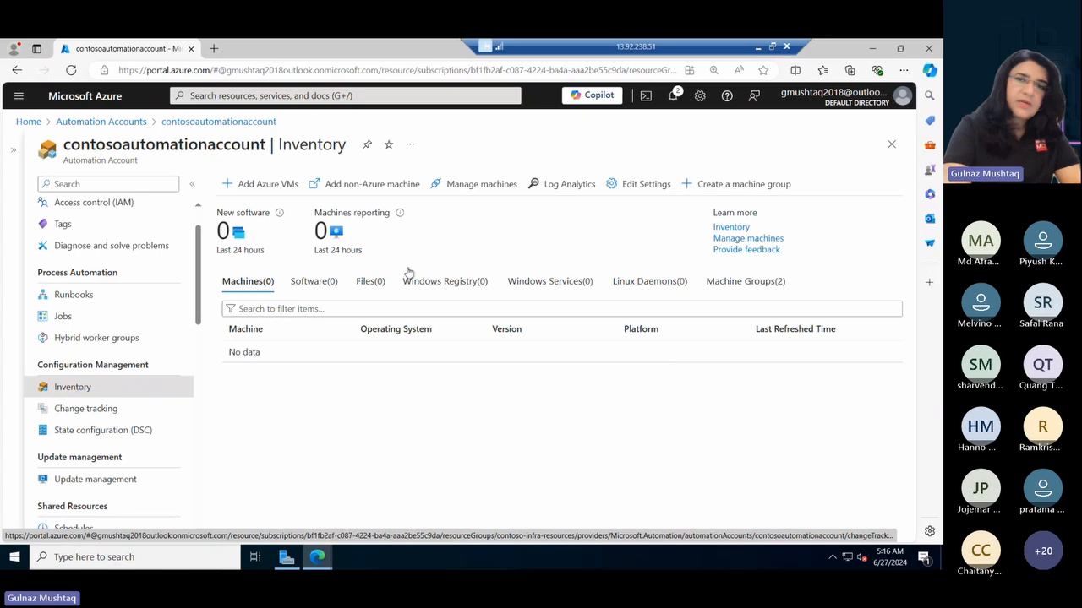
pyautogui.click(466, 184)
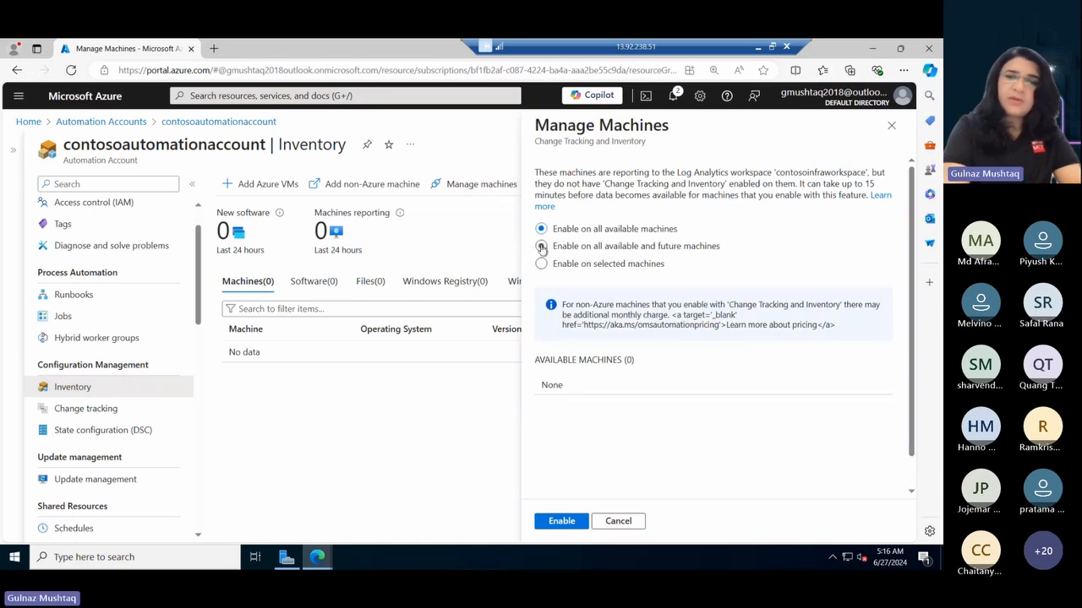
pyautogui.click(541, 246)
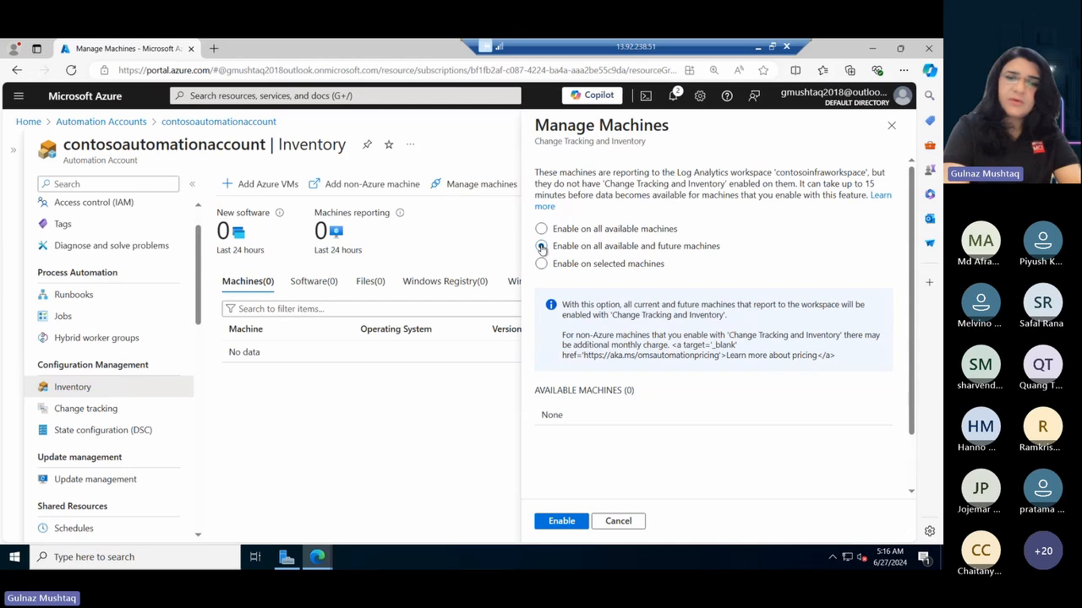
pyautogui.click(562, 523)
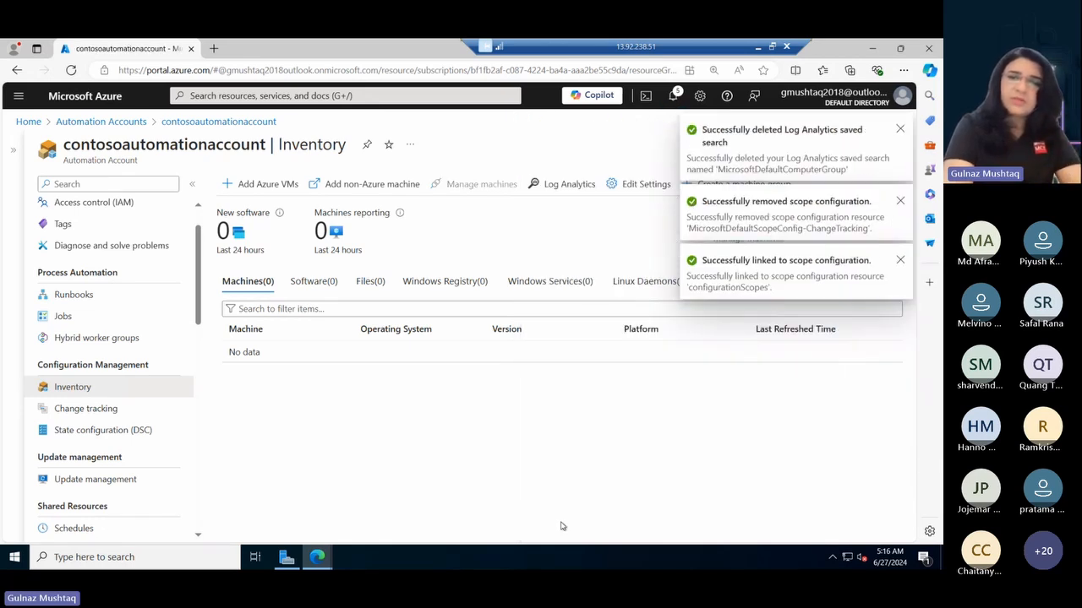
# - Enable Update Management on all available and future machines in contosoautomationaccount
pyautogui.click(95, 479)
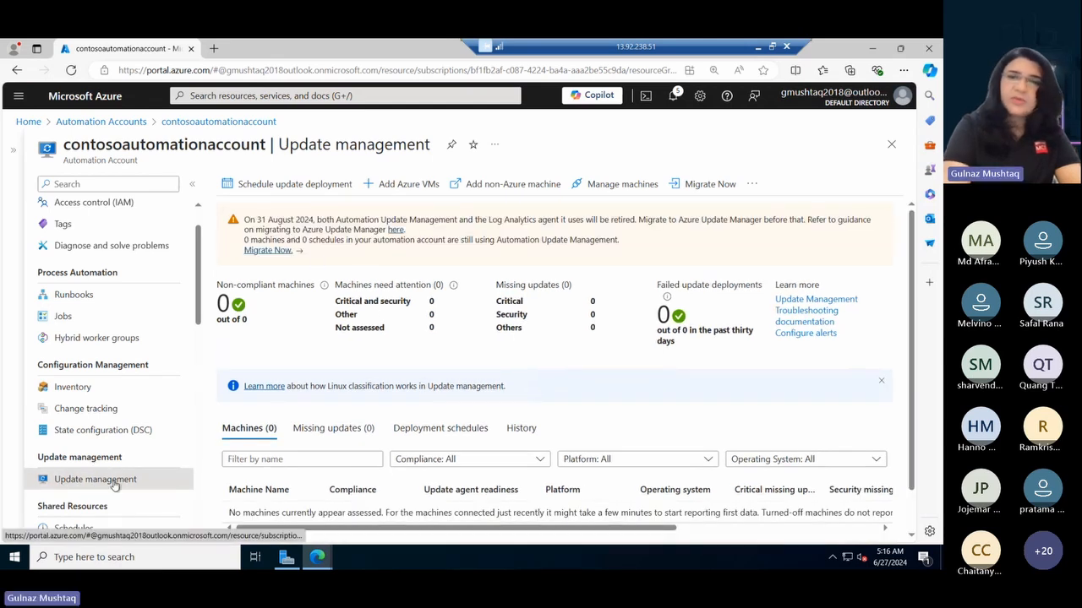
pyautogui.click(605, 186)
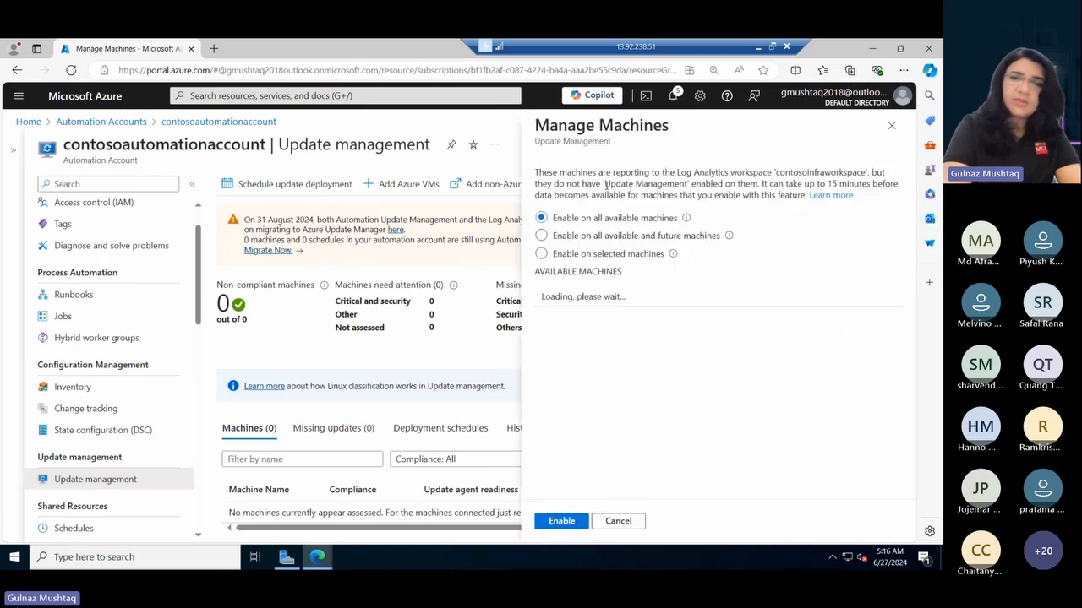
pyautogui.click(542, 236)
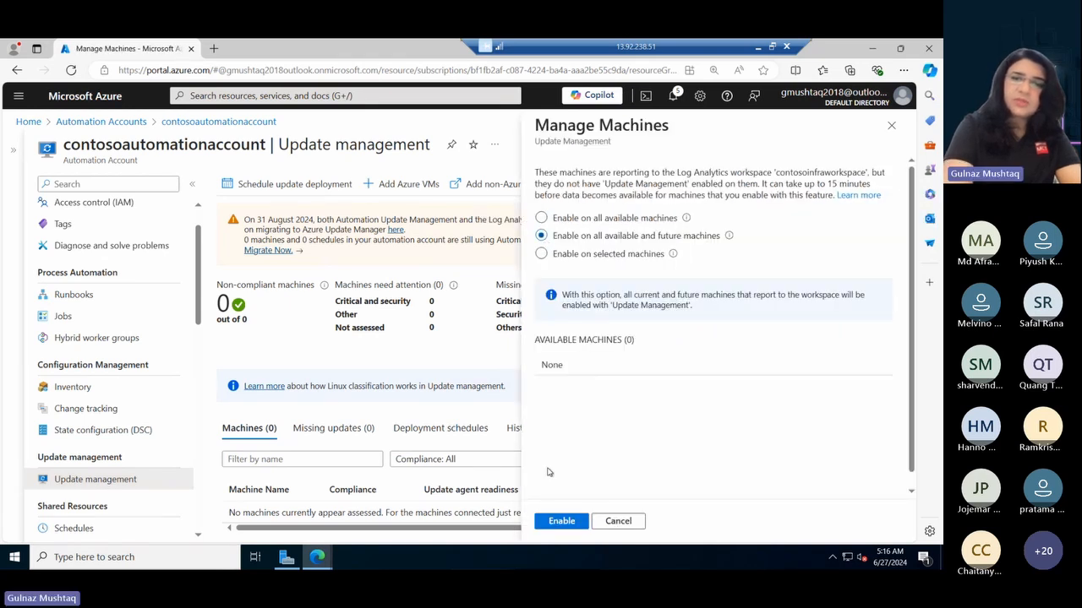
pyautogui.click(553, 524)
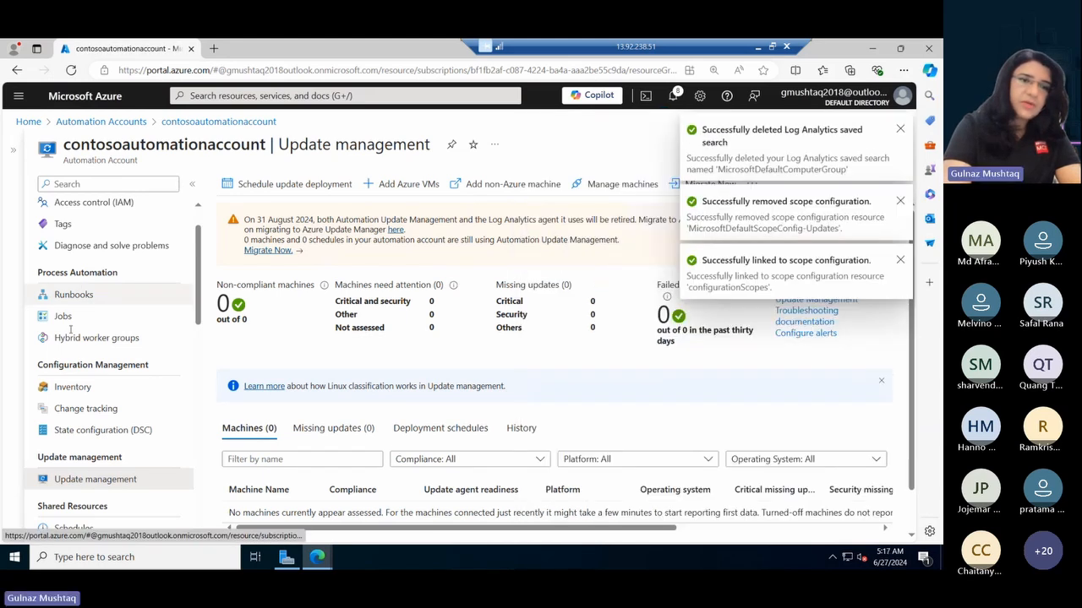
# - Recheck the automation account's Inventory and Update management pages for reporting machines, and view the Microsoft Defender for Cloud overview
pyautogui.click(73, 389)
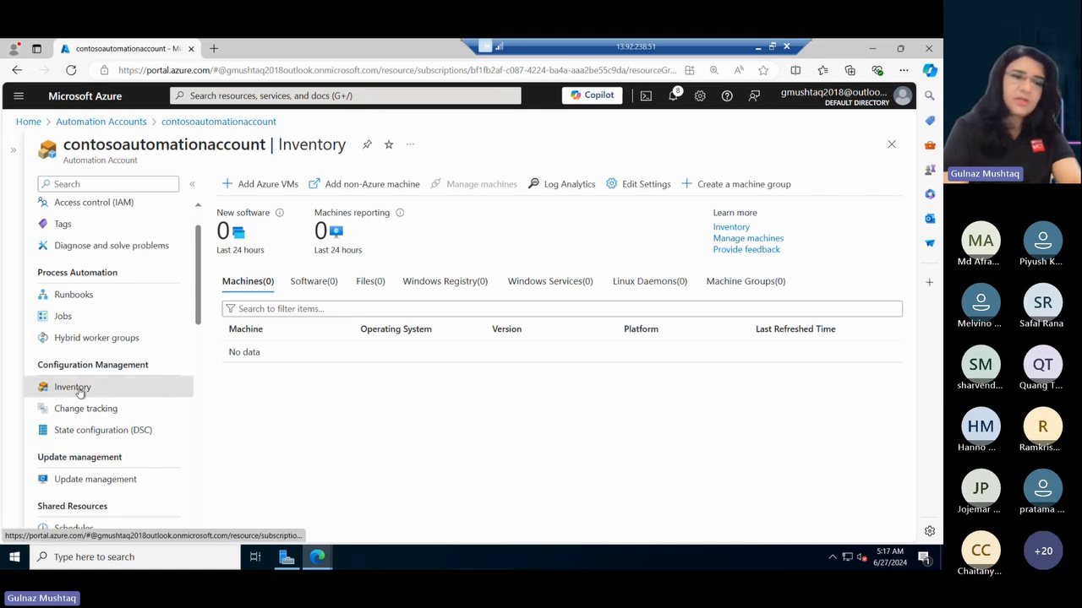
pyautogui.click(88, 483)
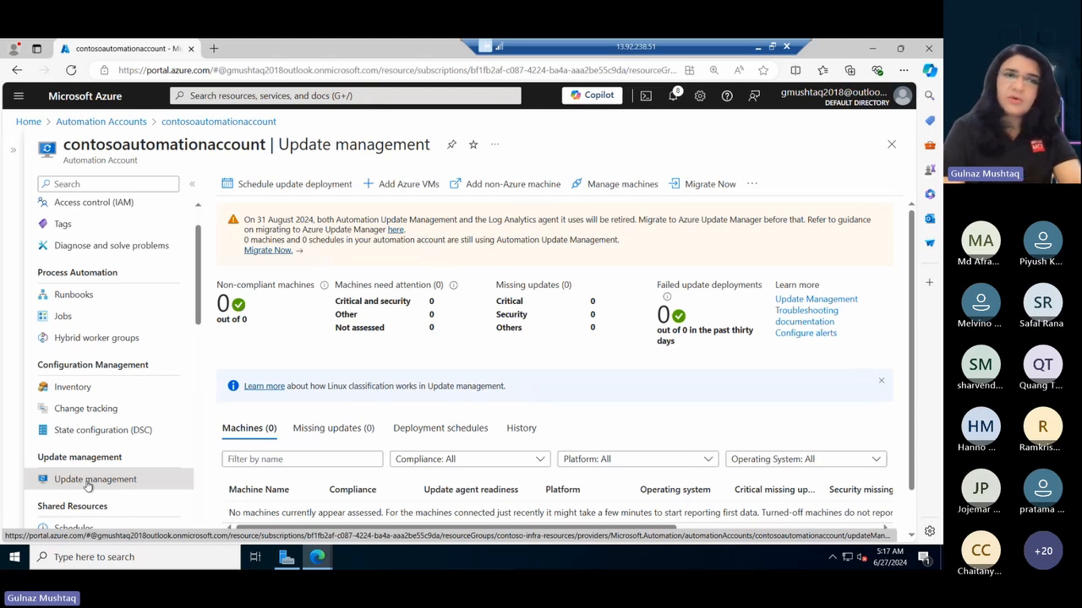
pyautogui.click(216, 97)
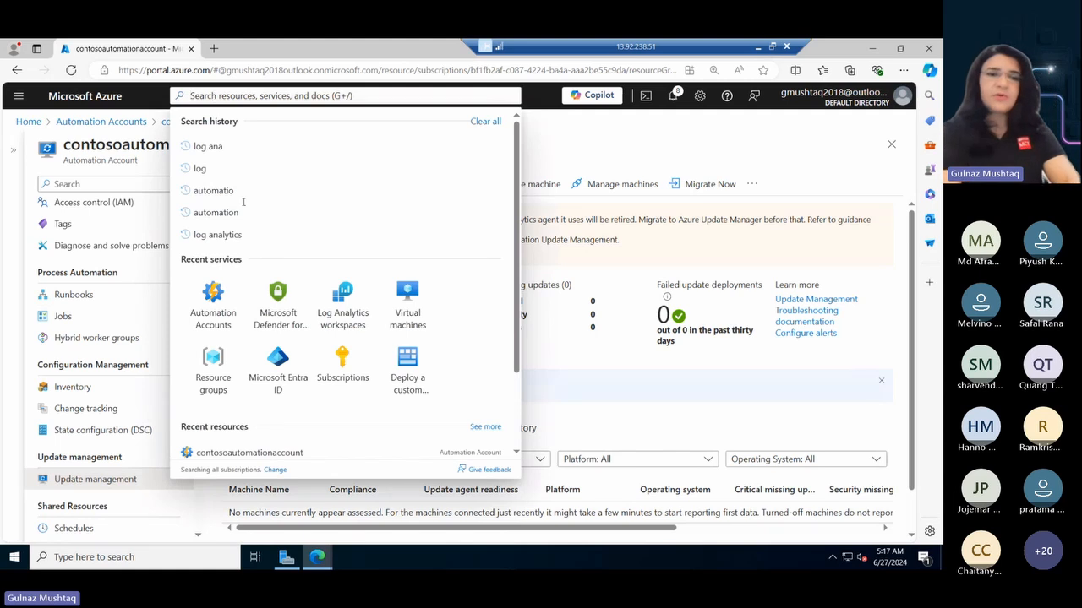
pyautogui.click(276, 312)
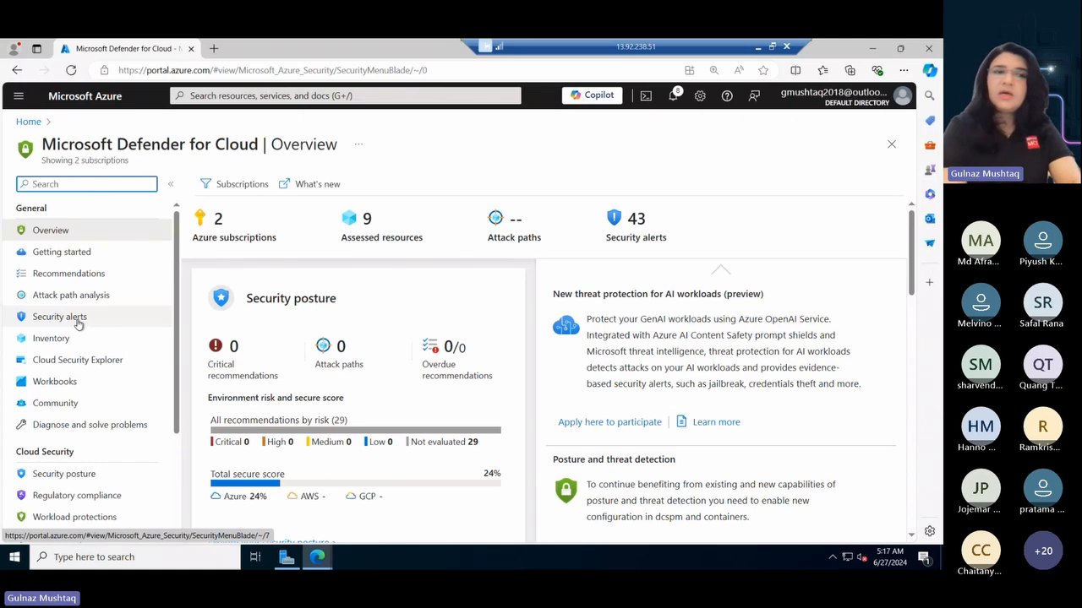
pyautogui.click(874, 49)
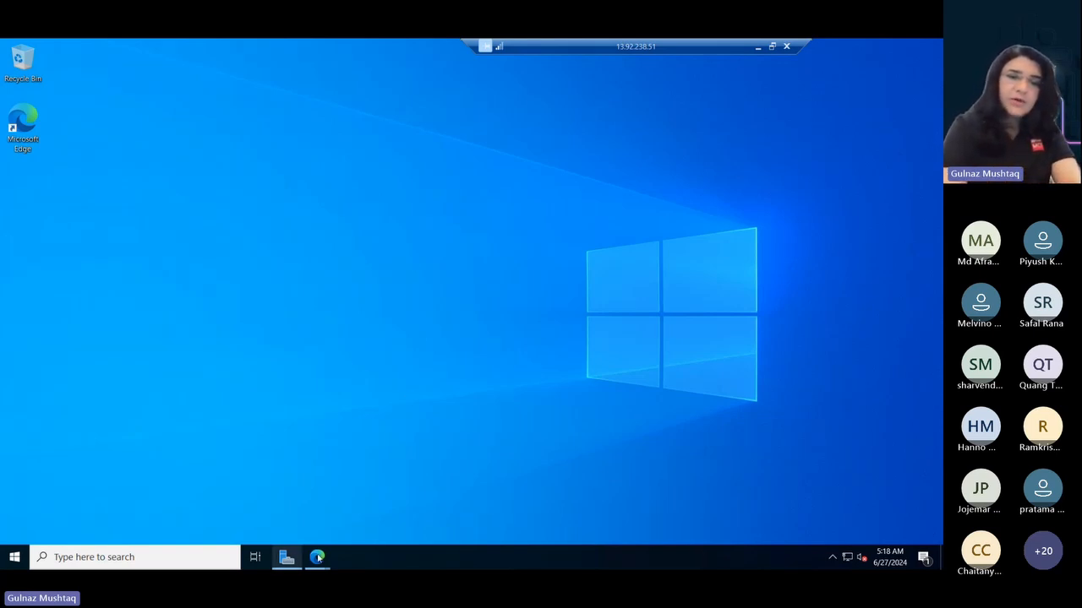
pyautogui.moveTo(318, 558)
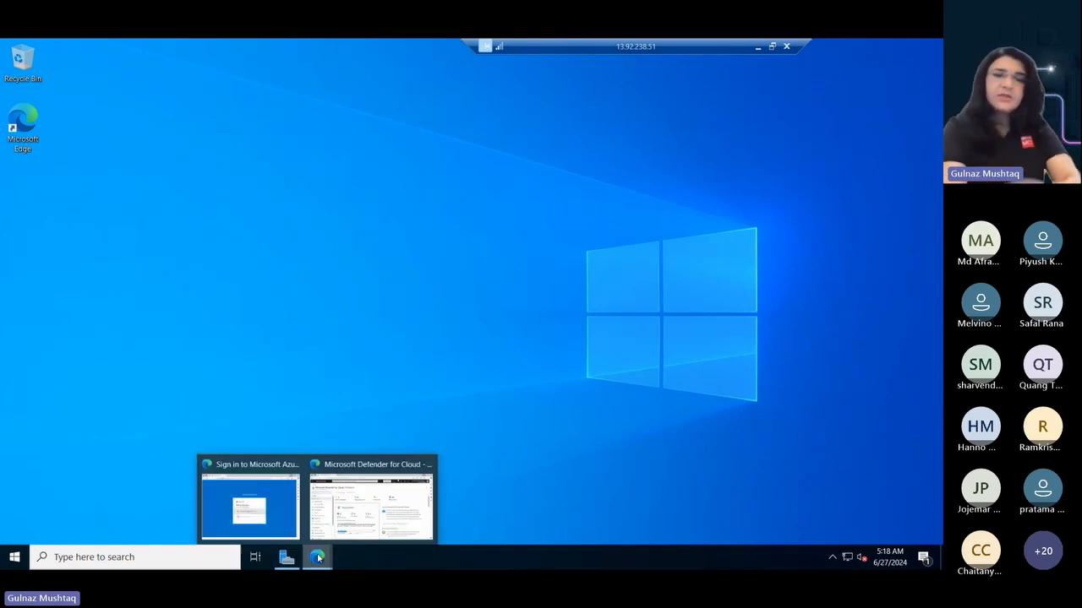
pyautogui.click(343, 506)
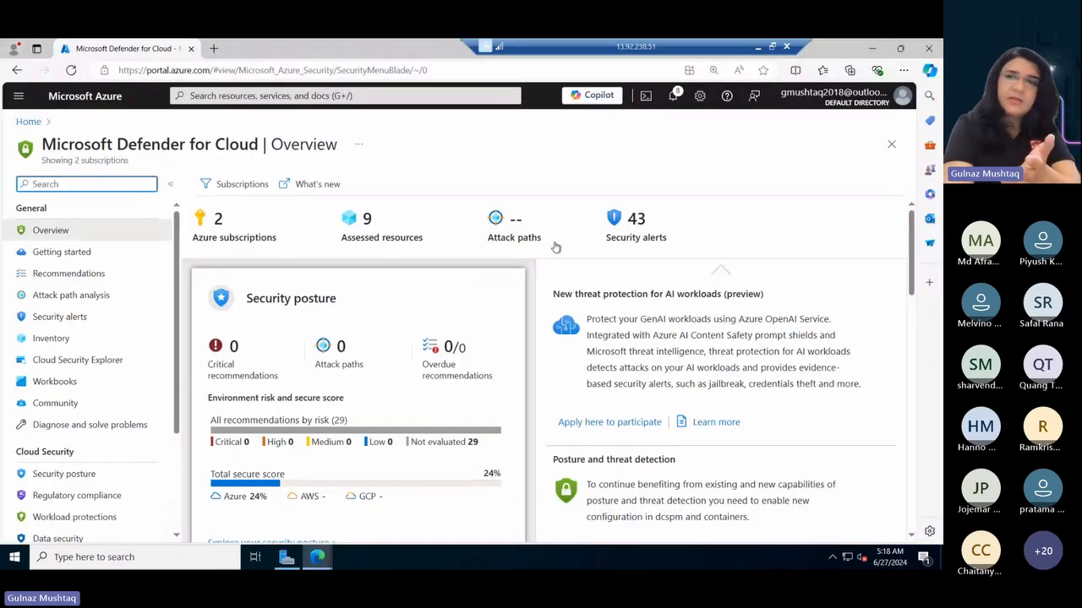
# - Minimize the browser, find Windows PowerShell on the server, run it as administrator, and maximize its window
pyautogui.click(875, 48)
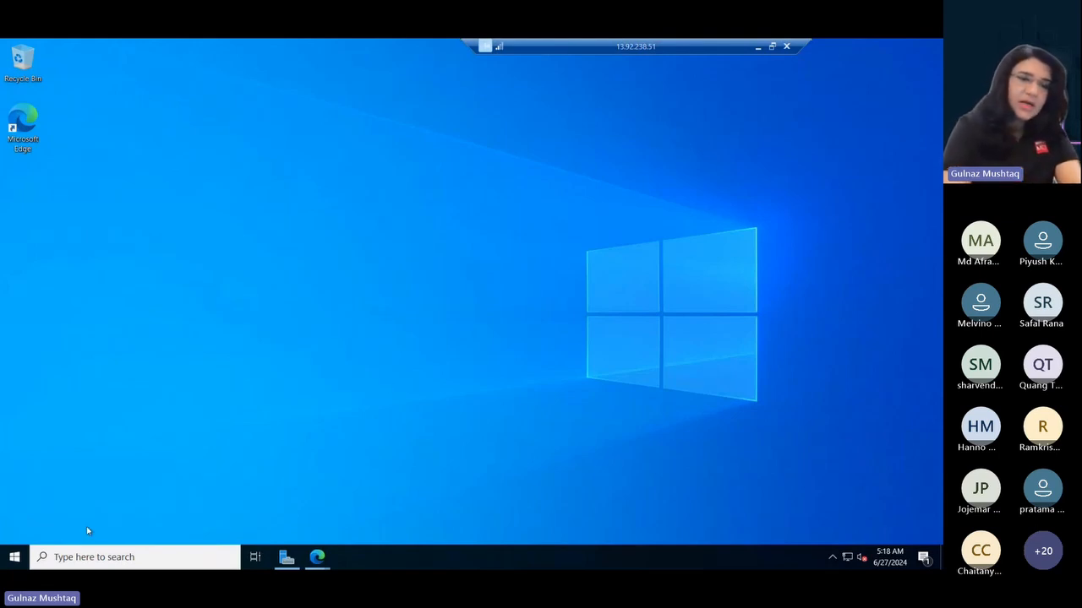
pyautogui.click(95, 556)
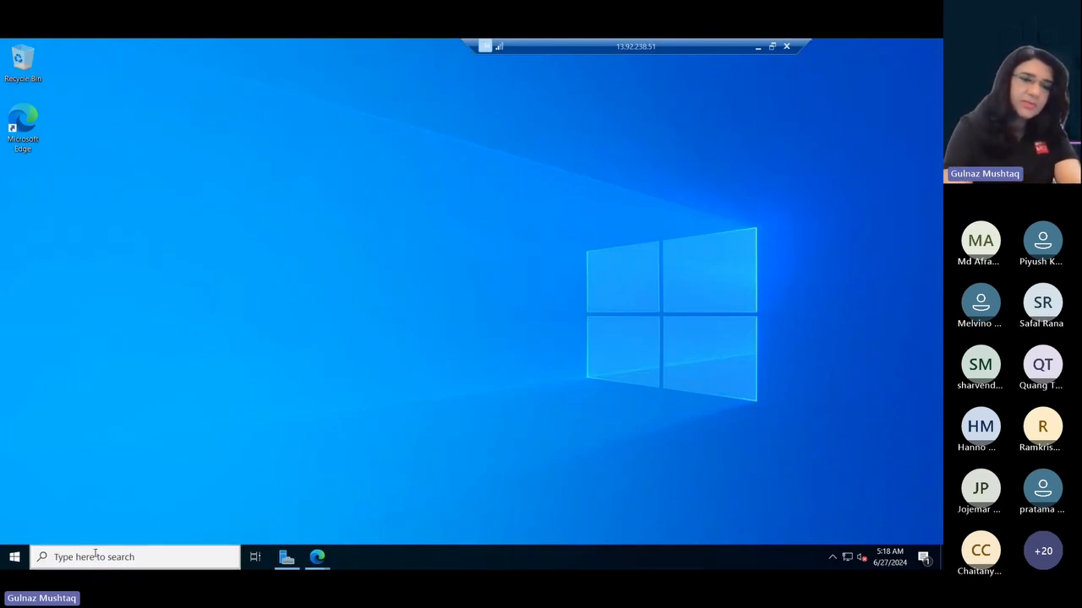
pyautogui.write('powes')
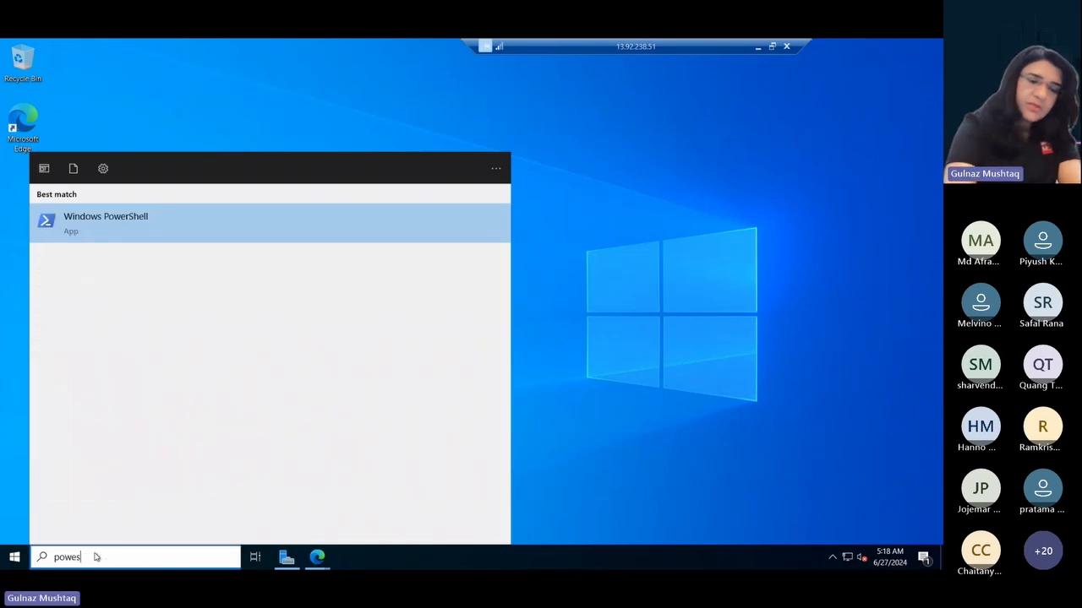
pyautogui.press('BackSpace')
pyautogui.write('rshe')
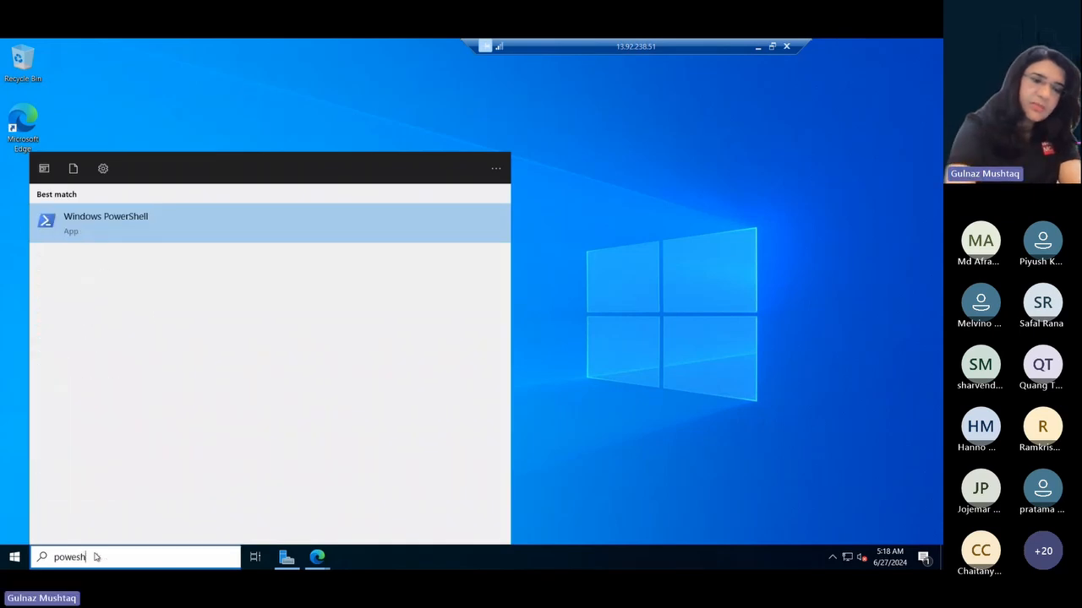
pyautogui.rightClick(78, 226)
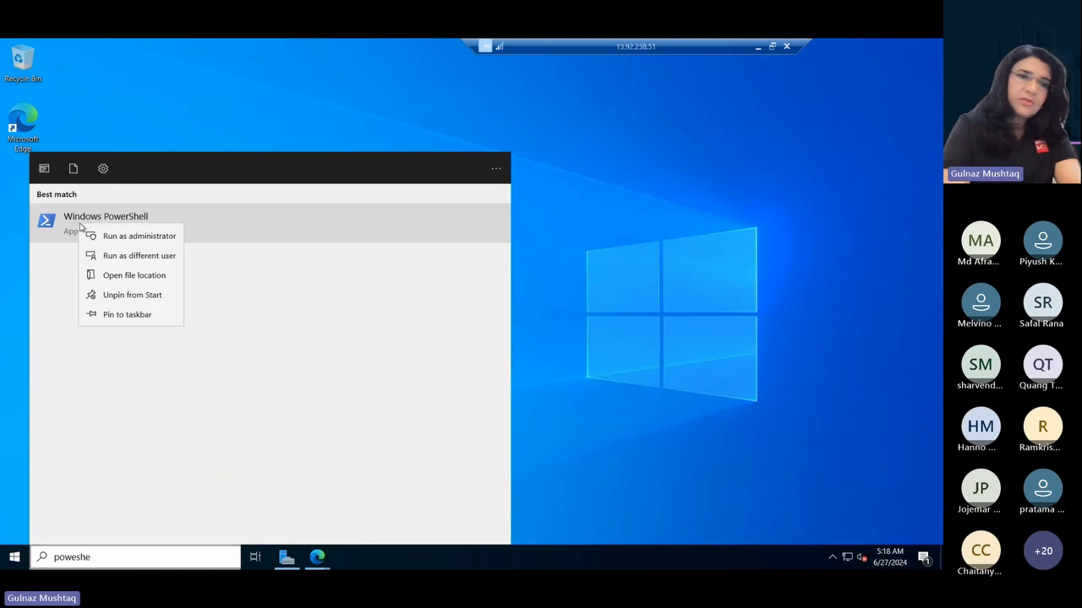
pyautogui.click(110, 238)
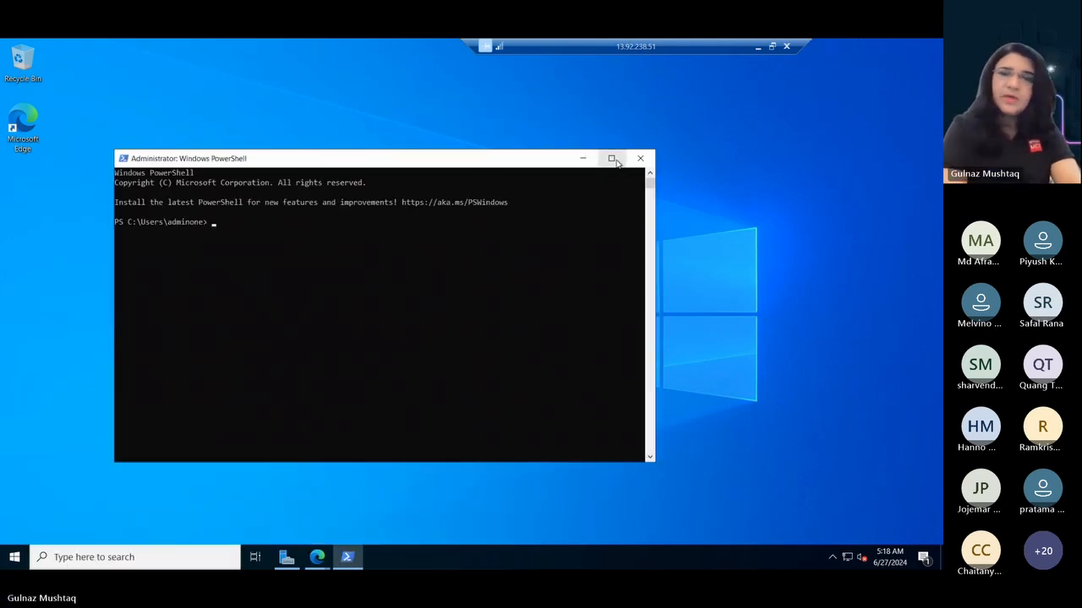
pyautogui.click(613, 159)
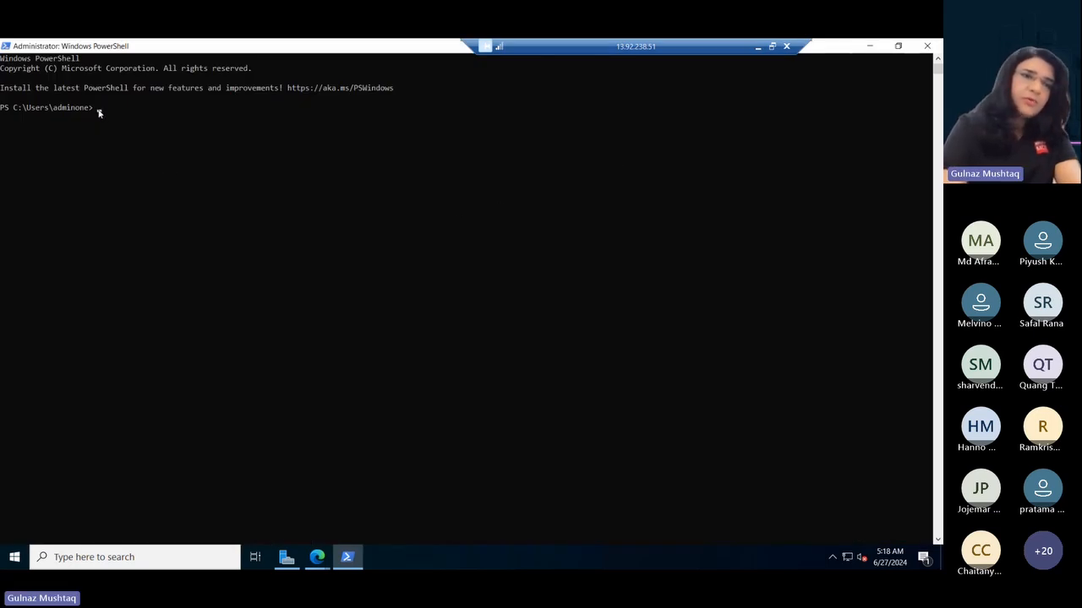
pyautogui.write("New-Item -ItemType Directory -Path 'C:\\Temp' -Force")
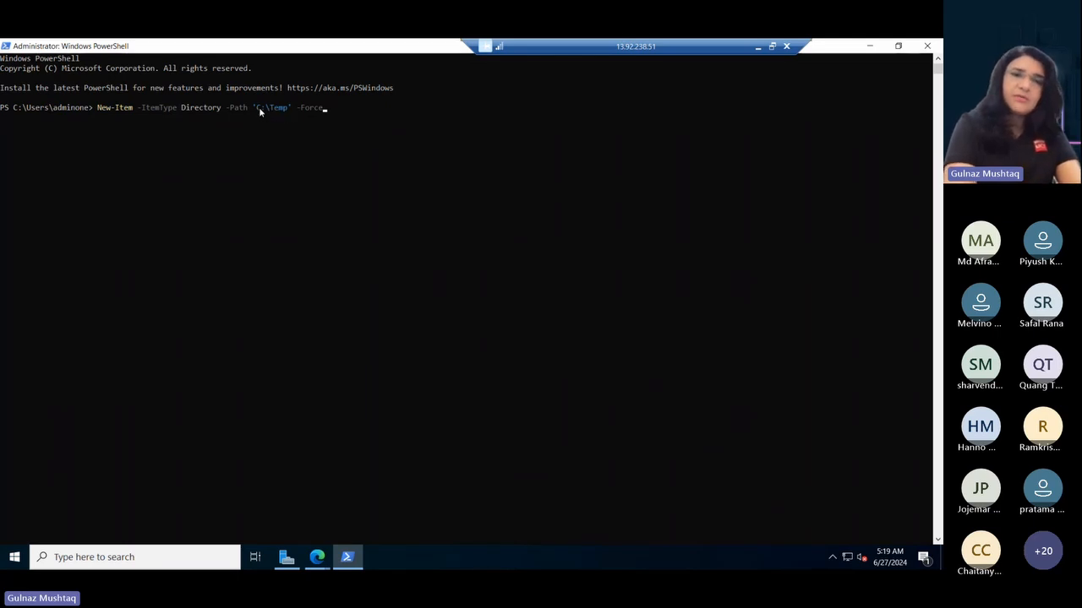
pyautogui.click(332, 118)
pyautogui.rightClick(332, 119)
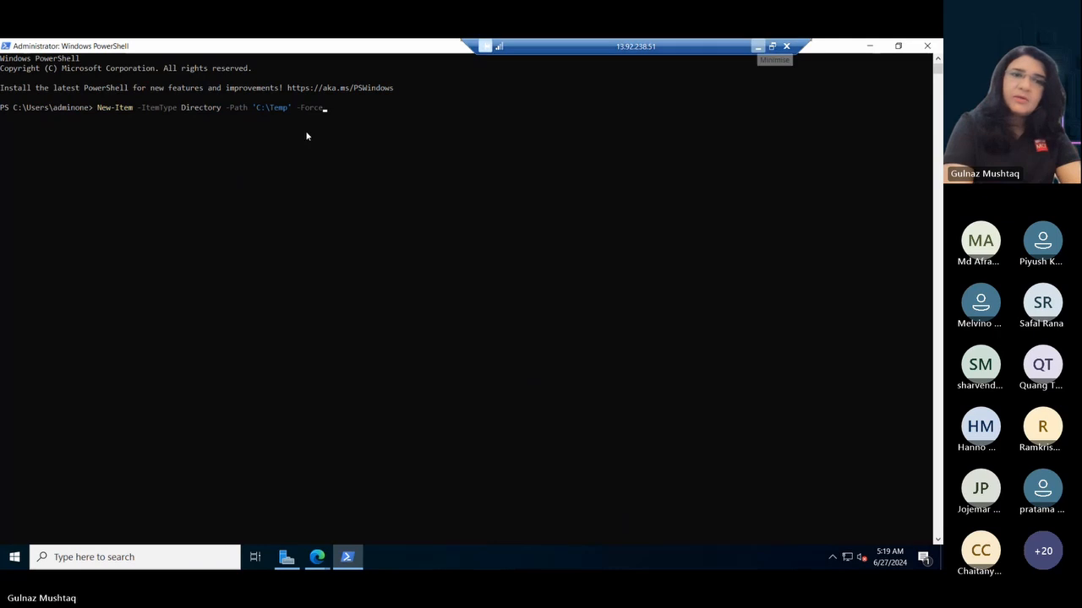
pyautogui.click(326, 108)
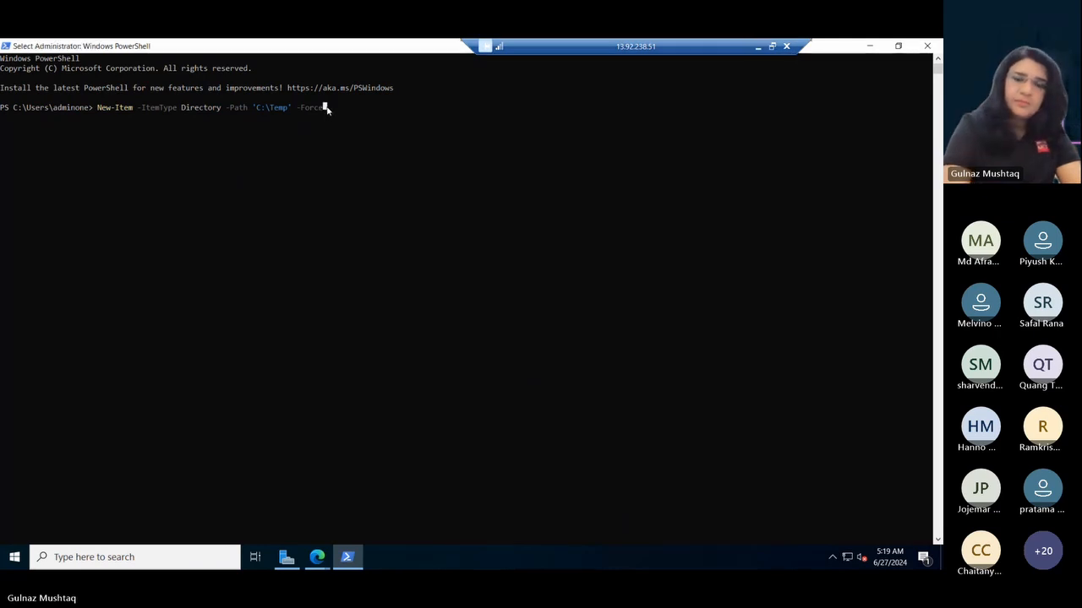
pyautogui.press('Return')
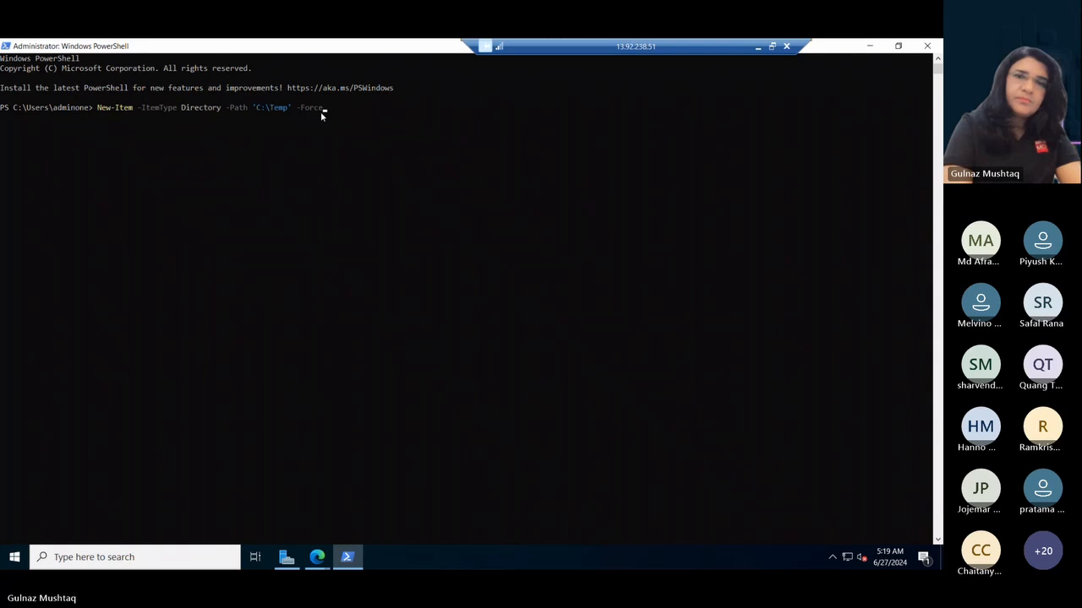
pyautogui.click(929, 47)
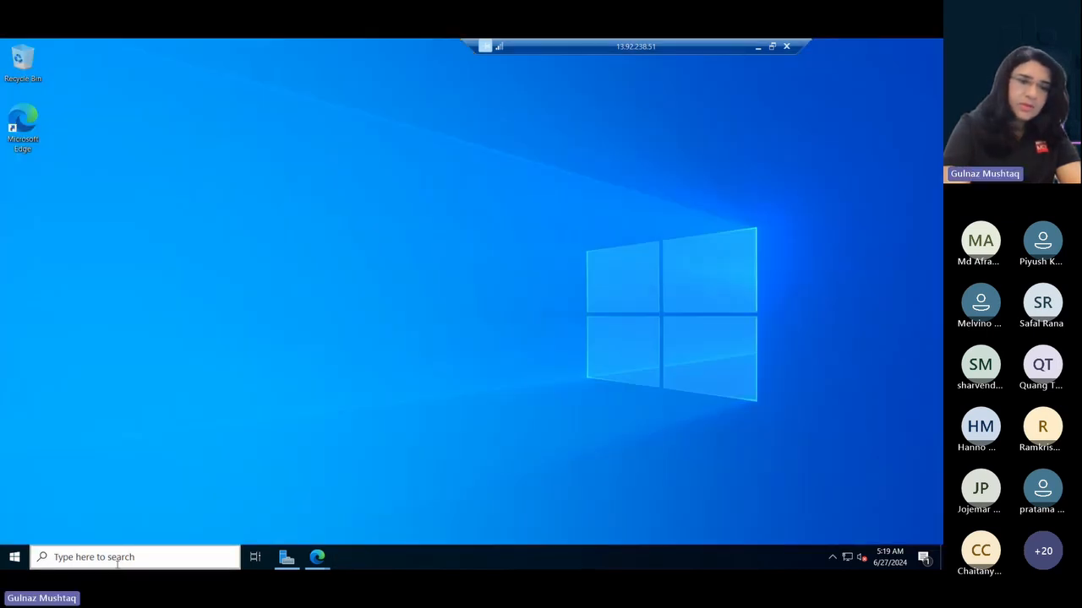
# - Run Windows PowerShell as administrator and create the directory with New-Item -ItemType Directory -Path 'C:\Temp' -Force
pyautogui.click(116, 557)
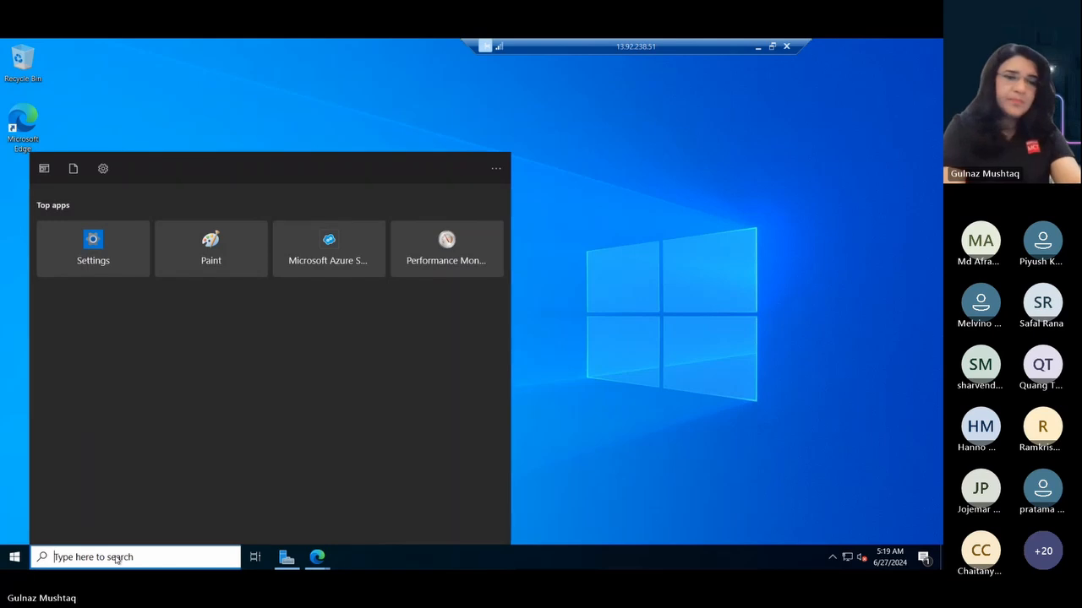
pyautogui.write('power')
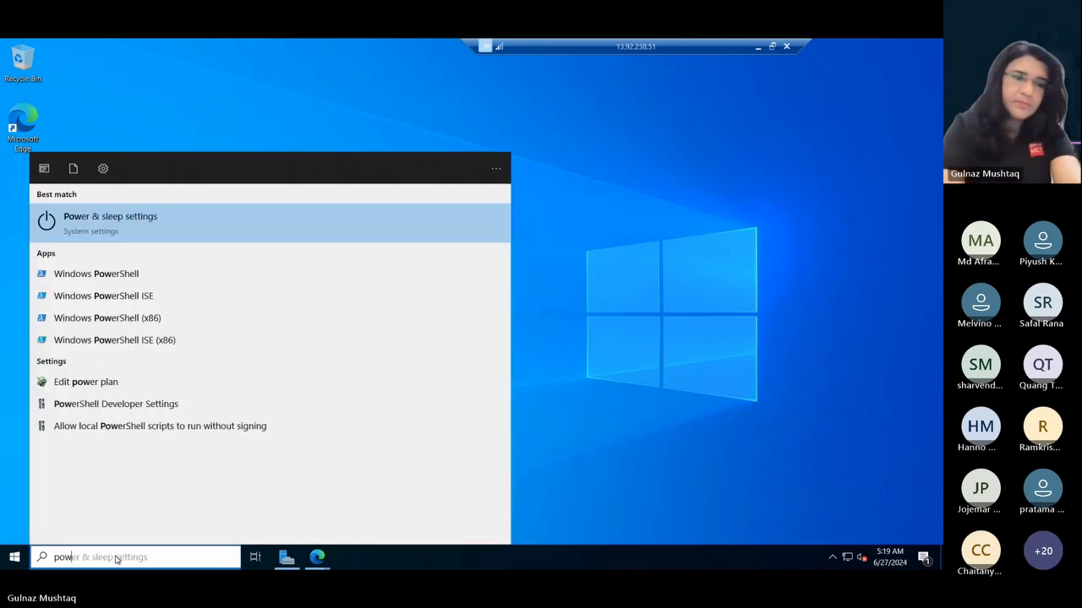
pyautogui.click(107, 280)
pyautogui.rightClick(106, 281)
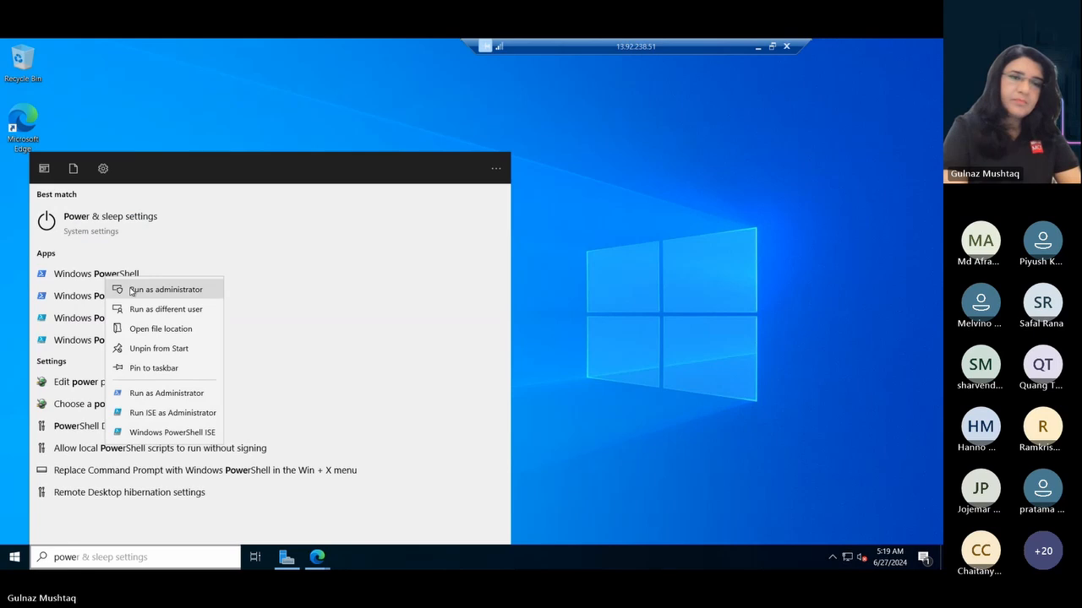
pyautogui.click(131, 290)
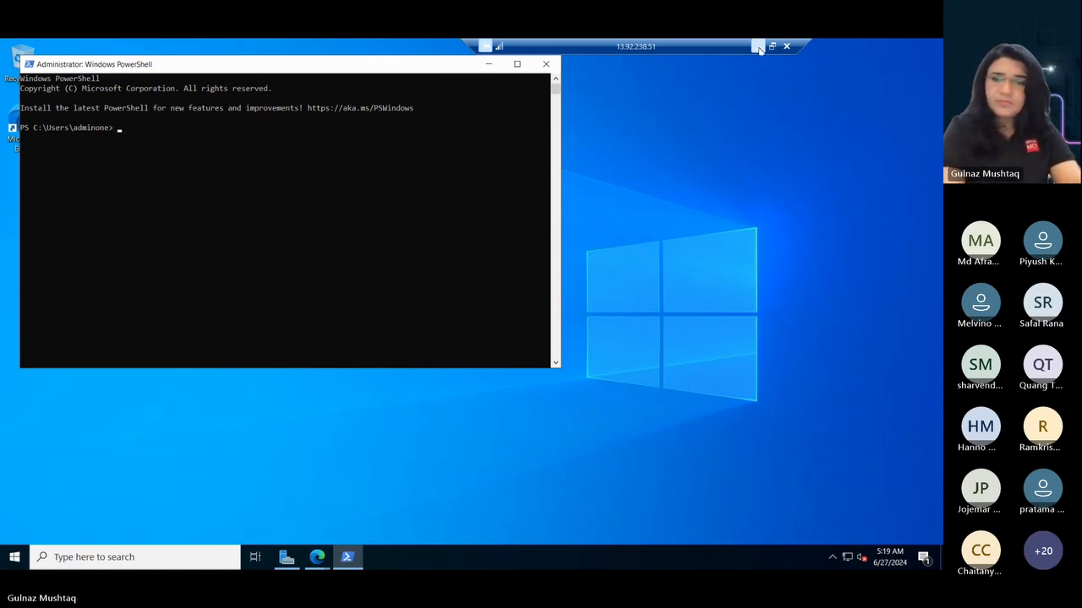
pyautogui.rightClick(119, 133)
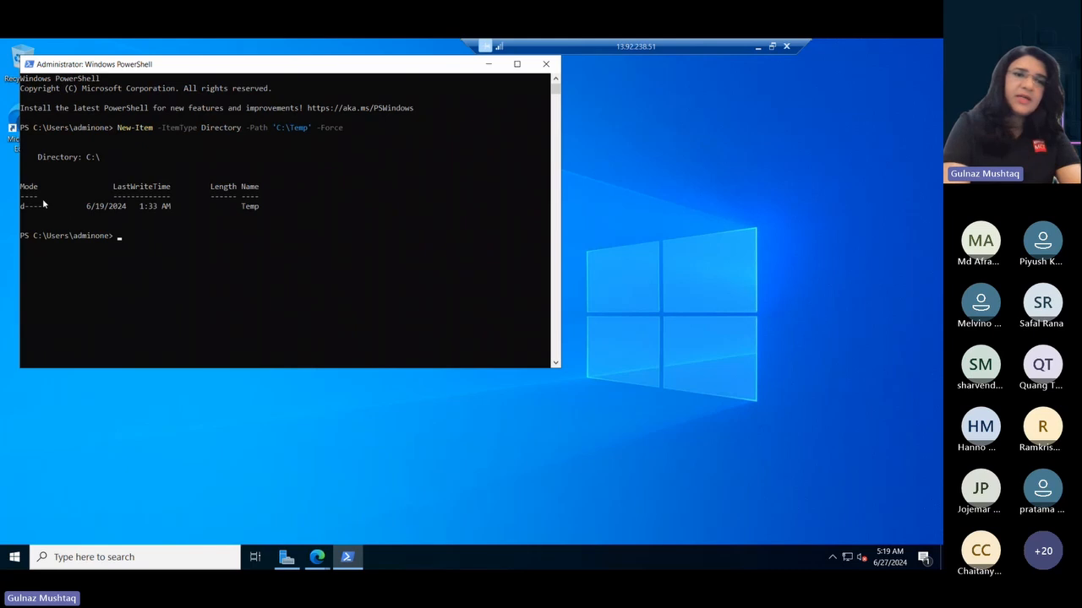
# - Switch the Remote Desktop session to windowed mode and back to full screen, and maximize the PowerShell window
pyautogui.click(771, 46)
pyautogui.click(772, 48)
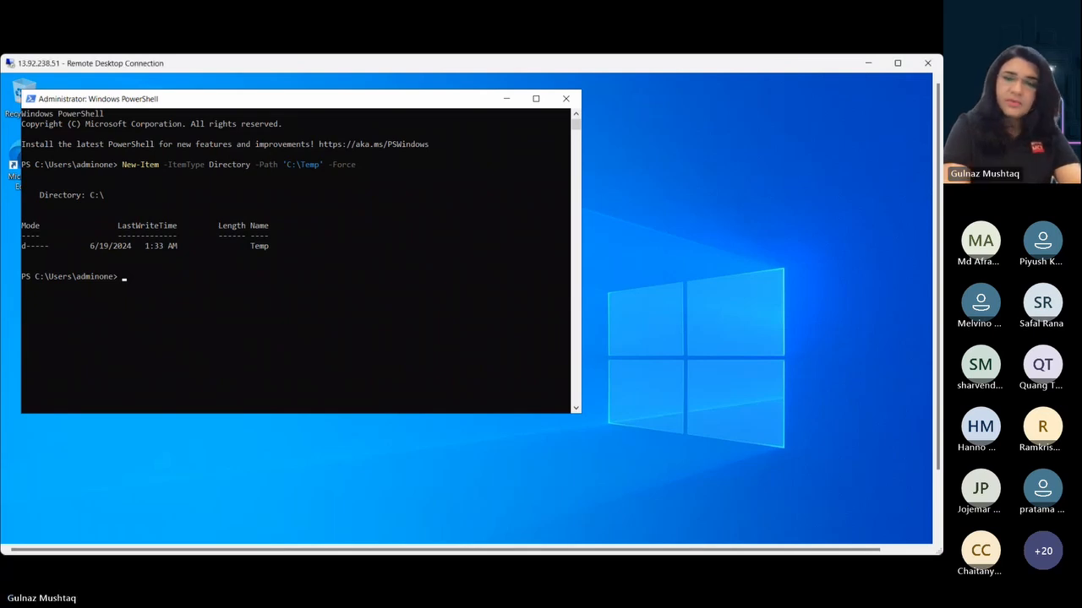
pyautogui.click(898, 63)
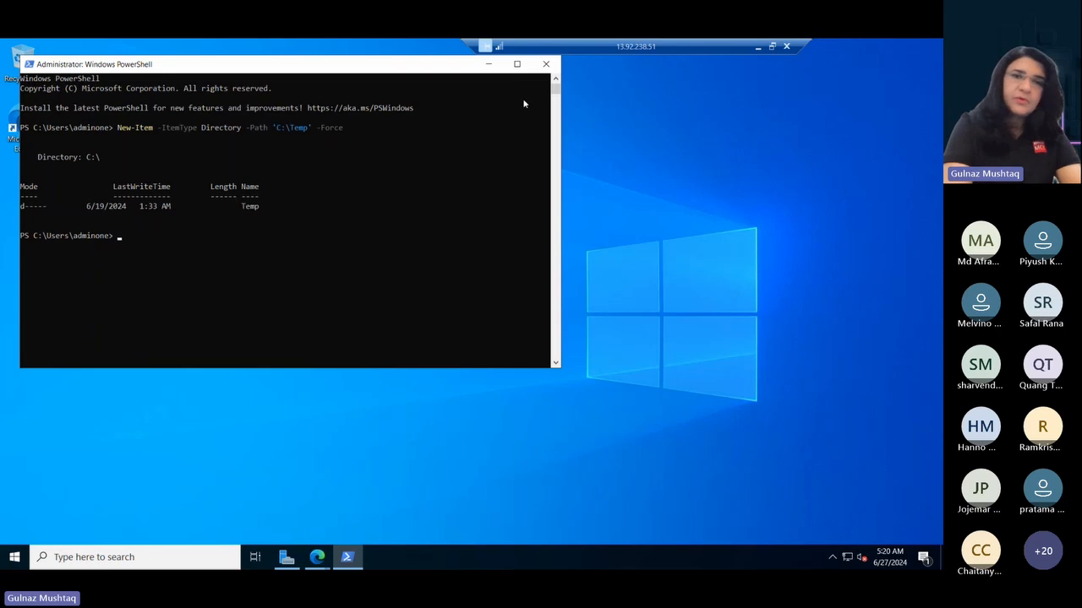
pyautogui.doubleClick(306, 68)
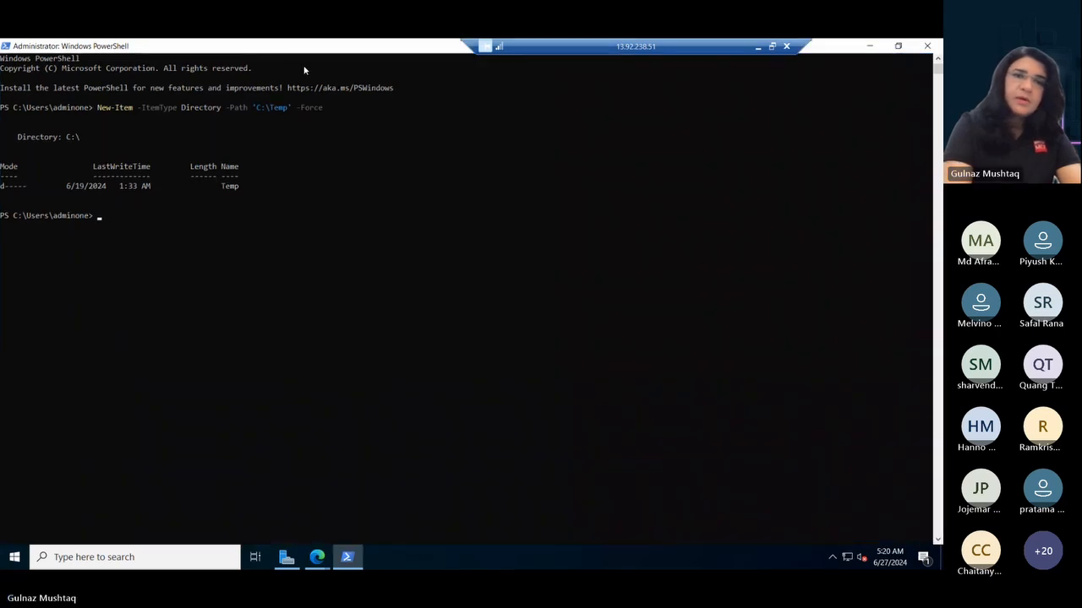
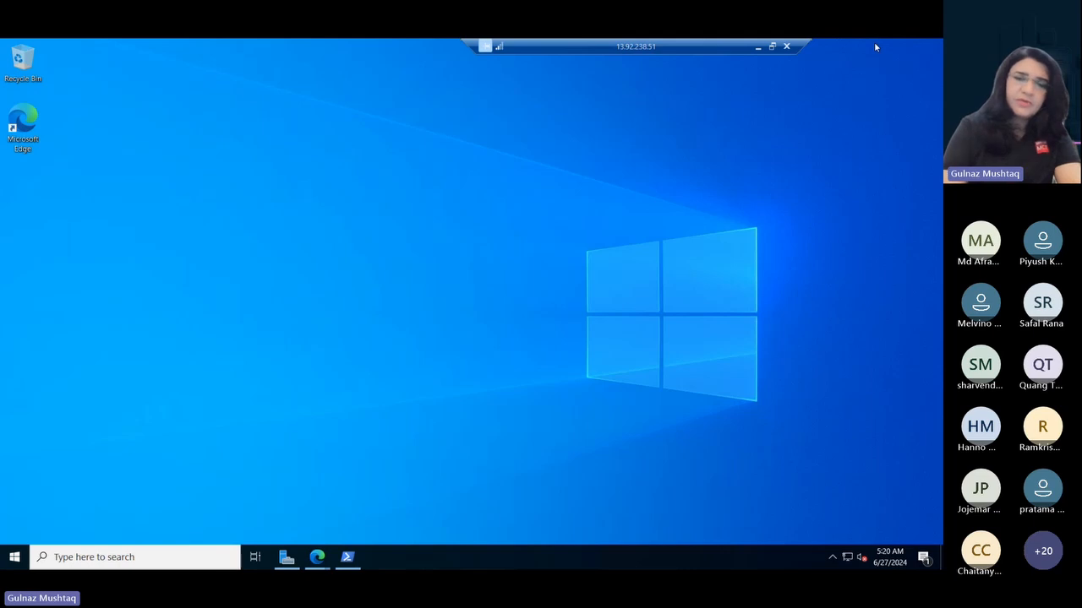
# - Switch back to the Azure portal in Microsoft Edge, show Defender for Cloud's security alerts, and refresh the list
pyautogui.click(317, 558)
pyautogui.click(389, 498)
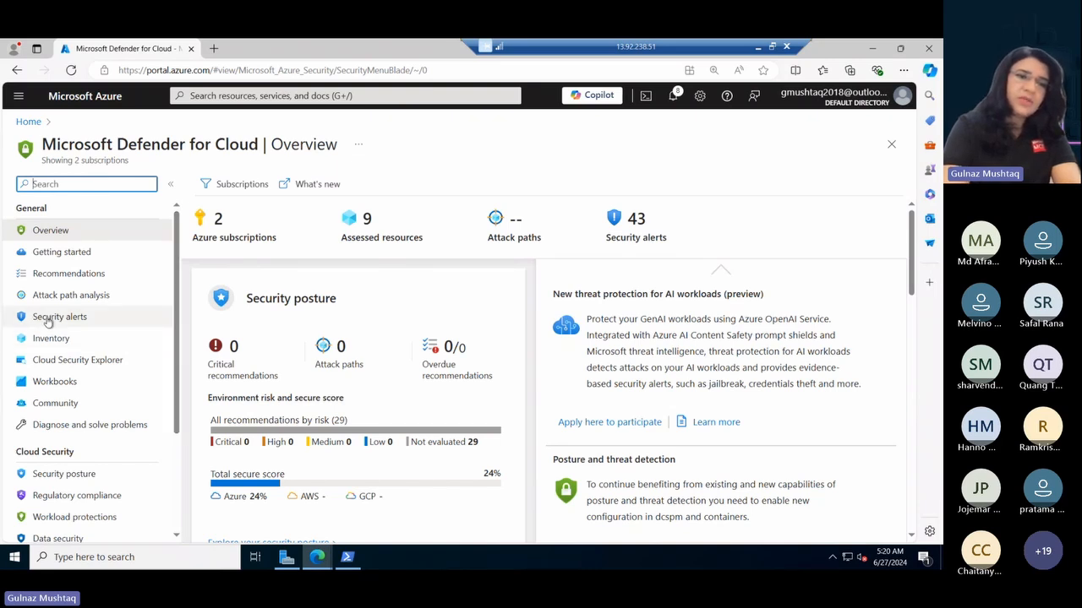
pyautogui.click(73, 317)
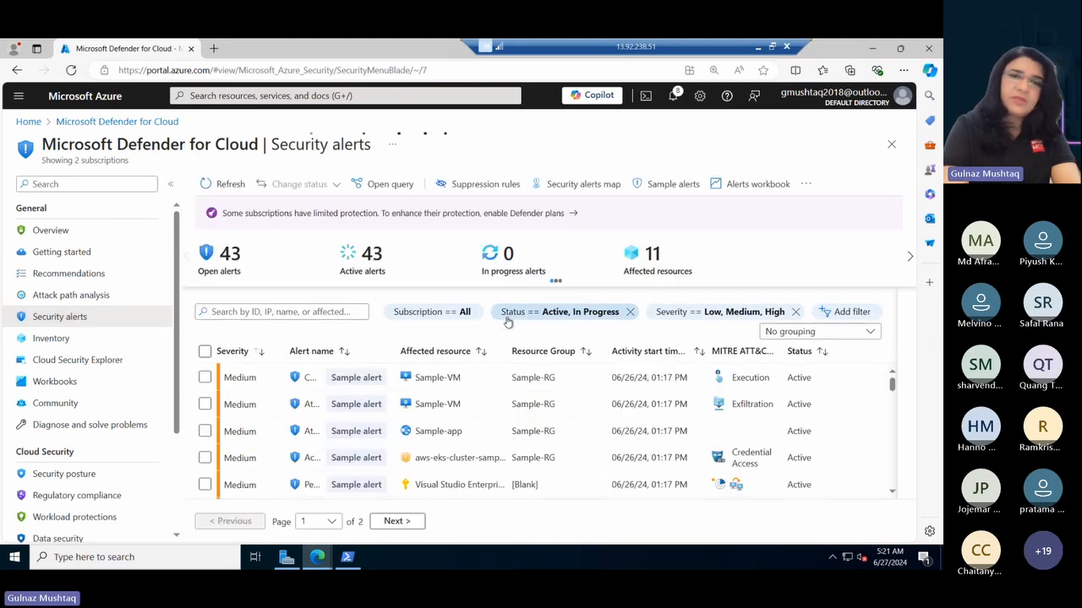
pyautogui.click(225, 186)
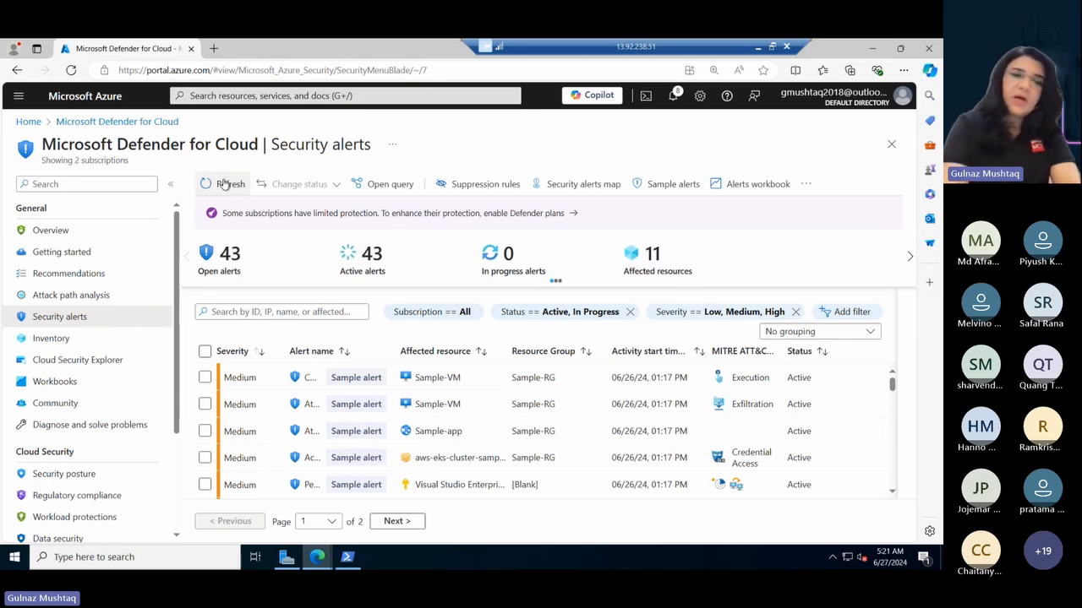
# - Review the recommended actions for the sample alert about a custom script extension with suspicious command, then return to the alert list and deselect it
pyautogui.click(204, 378)
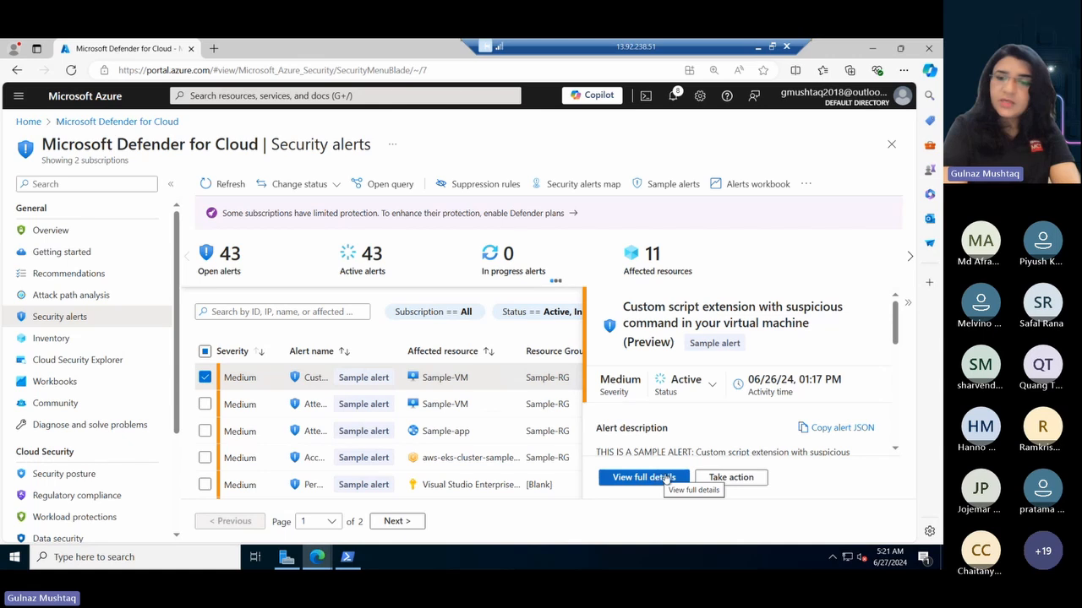
pyautogui.click(731, 478)
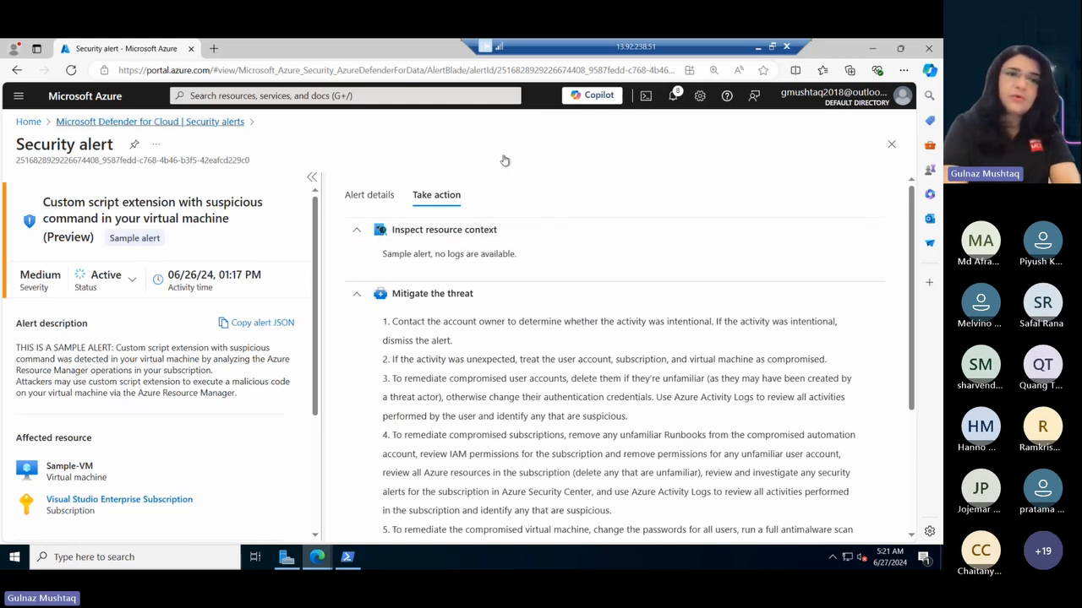
pyautogui.click(217, 121)
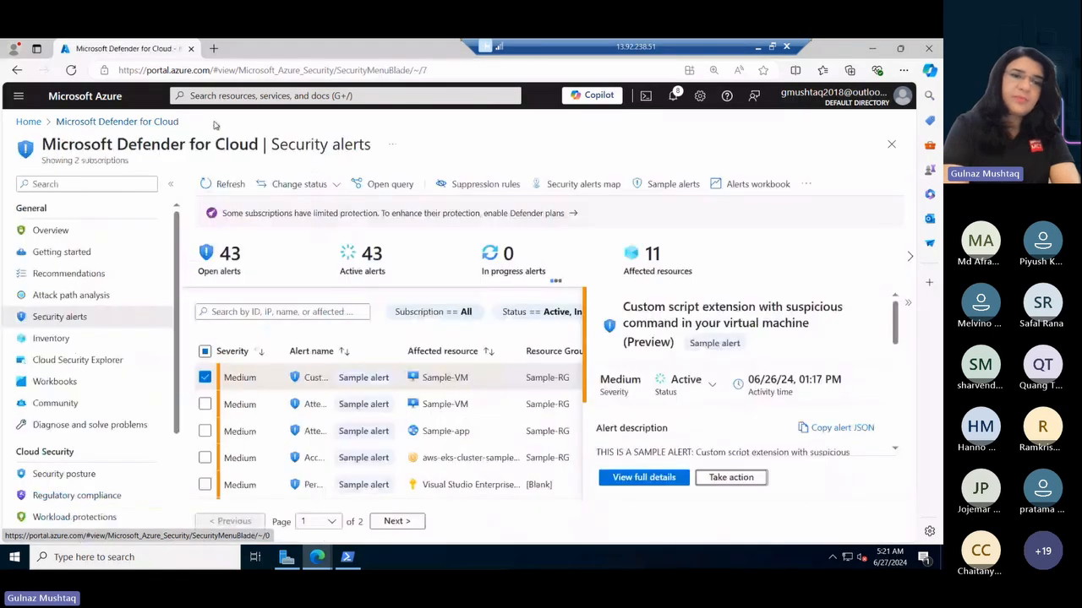
pyautogui.click(205, 378)
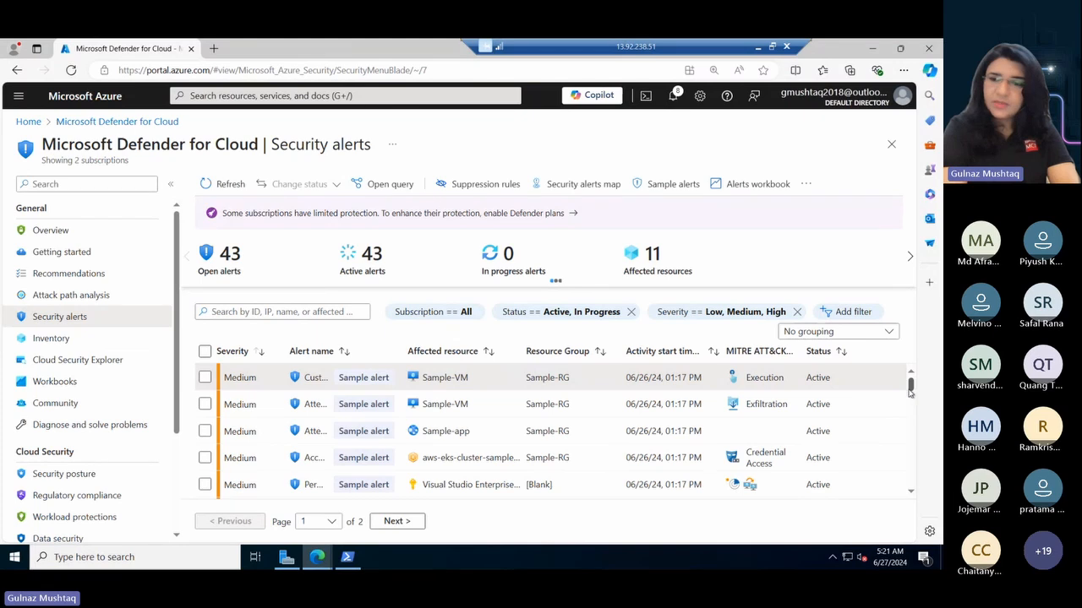
# - Review the mitigation guidance for the sample alert 'Unusual application accessed a storage file share' and set its status to Resolved
pyautogui.moveTo(910, 390); pyautogui.dragTo(917, 410)
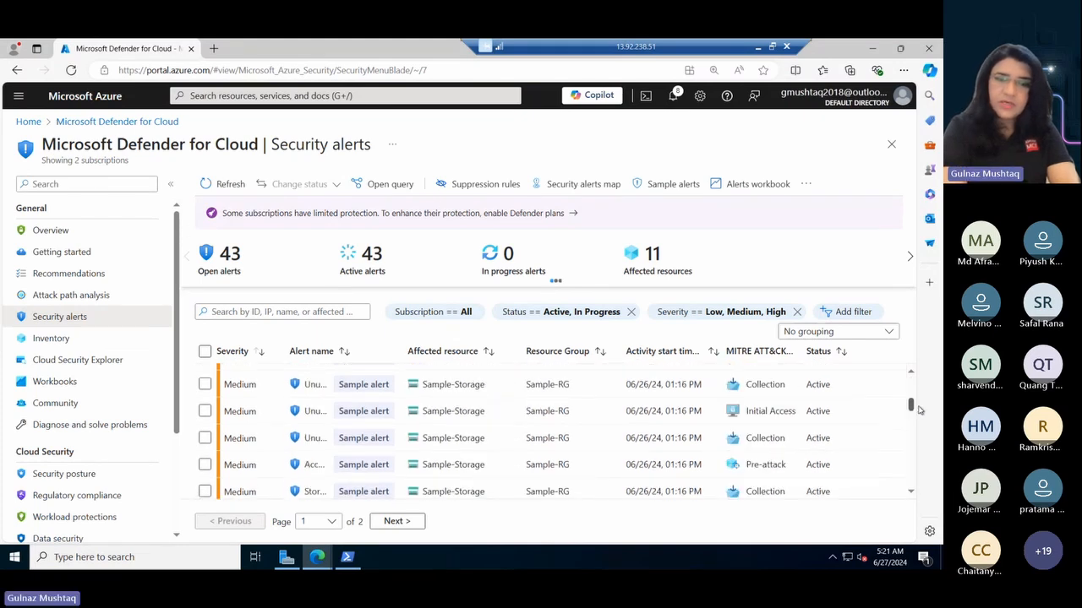
pyautogui.click(204, 412)
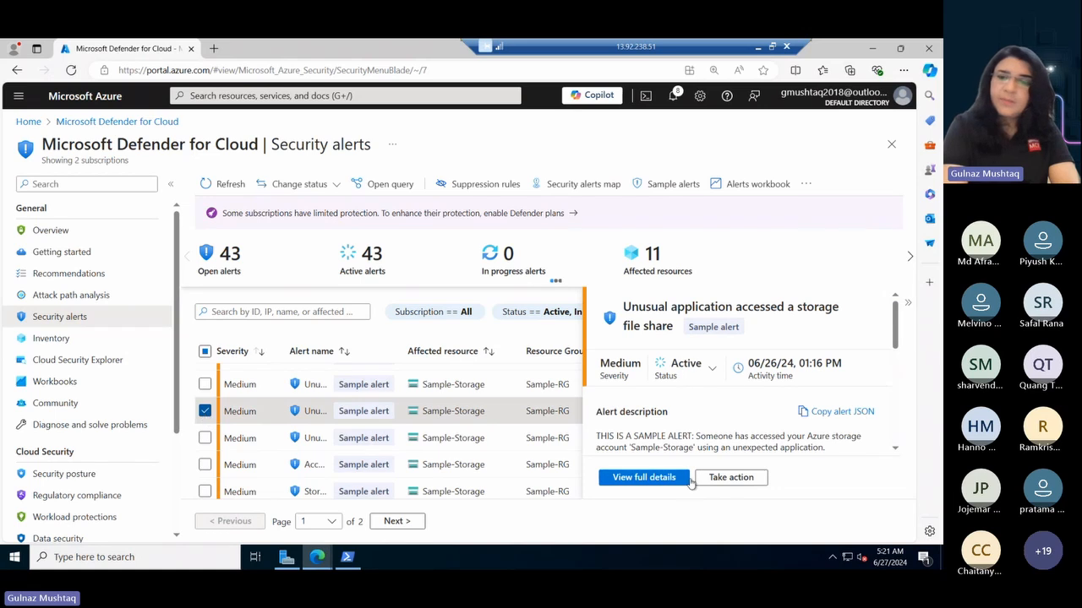
pyautogui.click(732, 478)
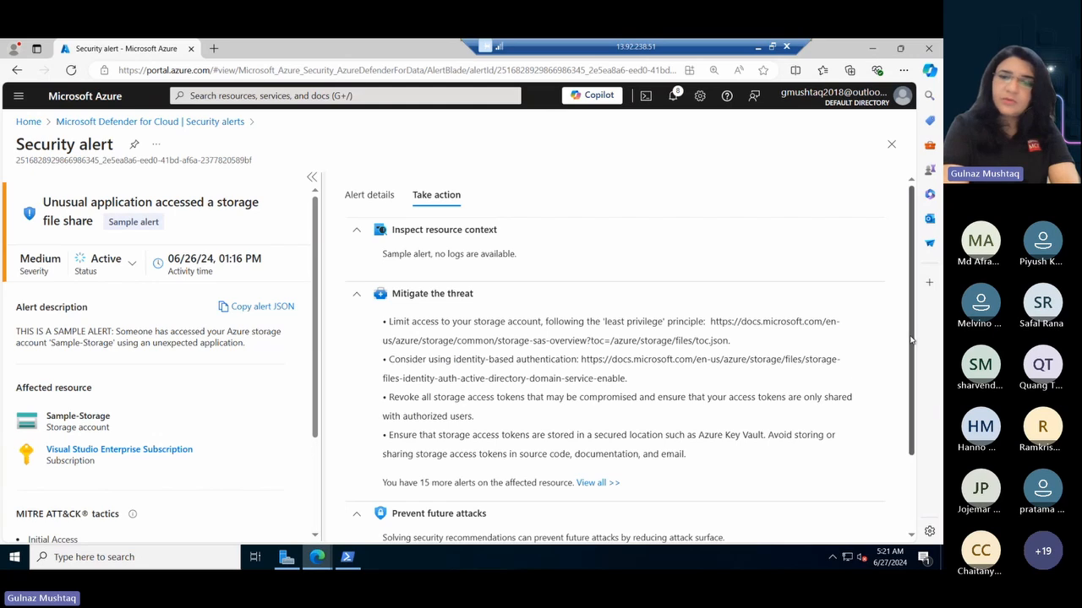
pyautogui.moveTo(911, 340); pyautogui.dragTo(909, 264)
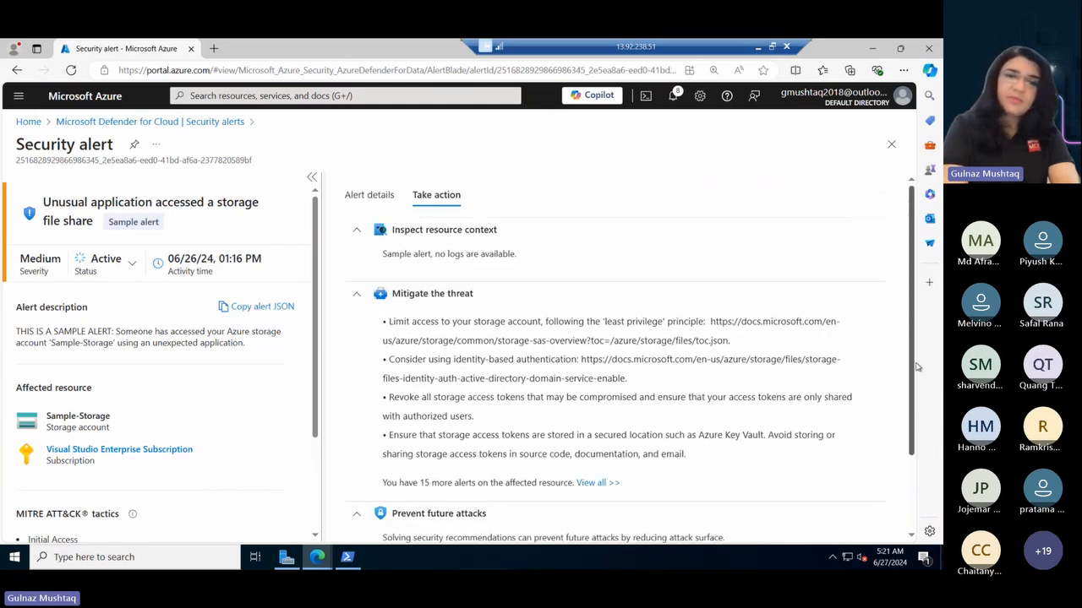
pyautogui.scroll(-1, 917, 367)
pyautogui.scroll(-1, 916, 366)
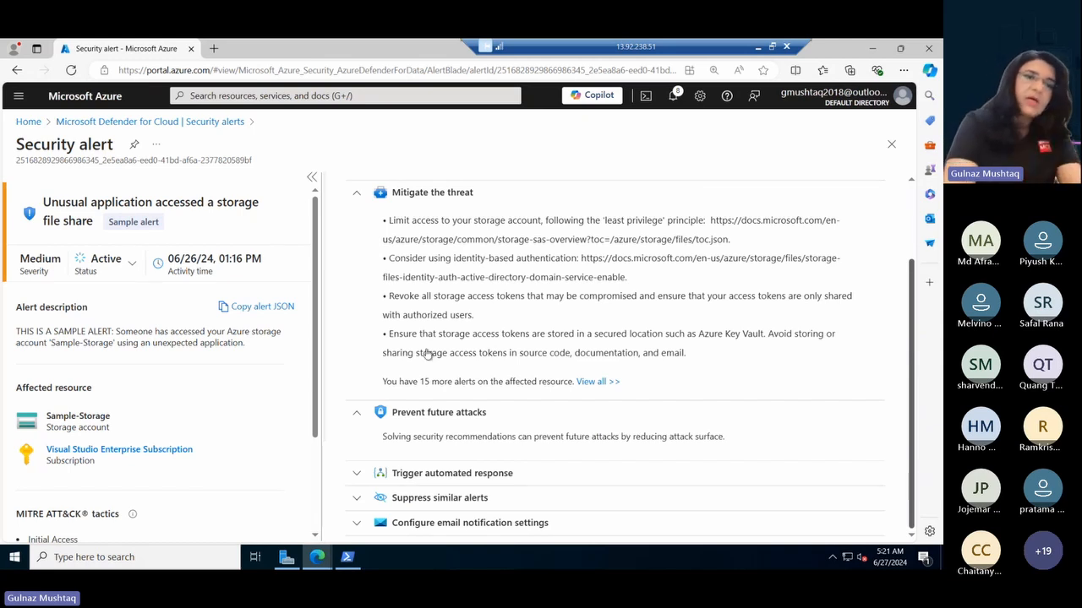
pyautogui.click(132, 265)
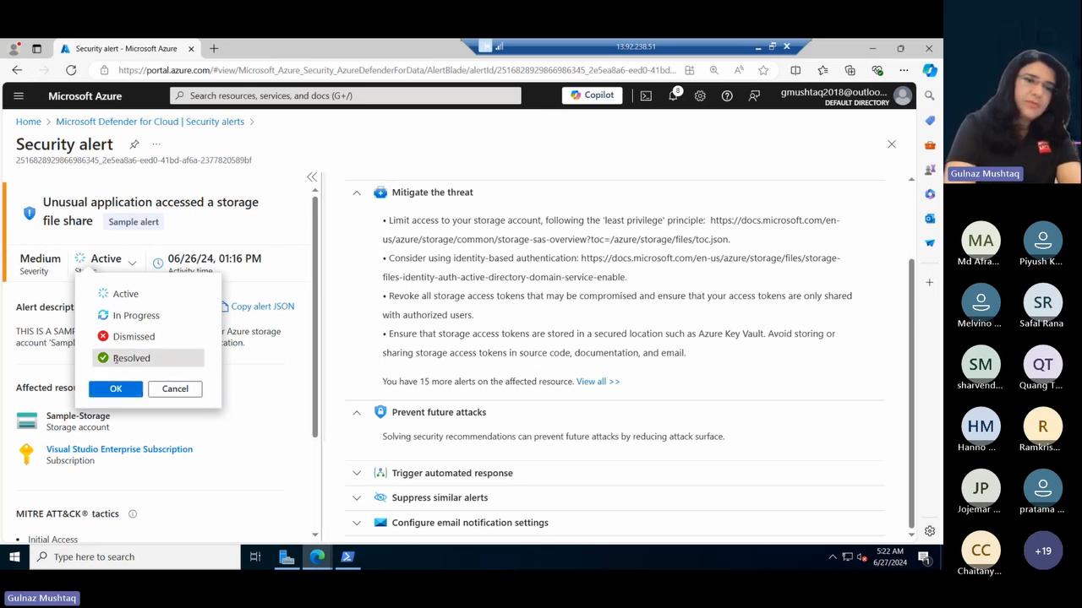
pyautogui.click(120, 390)
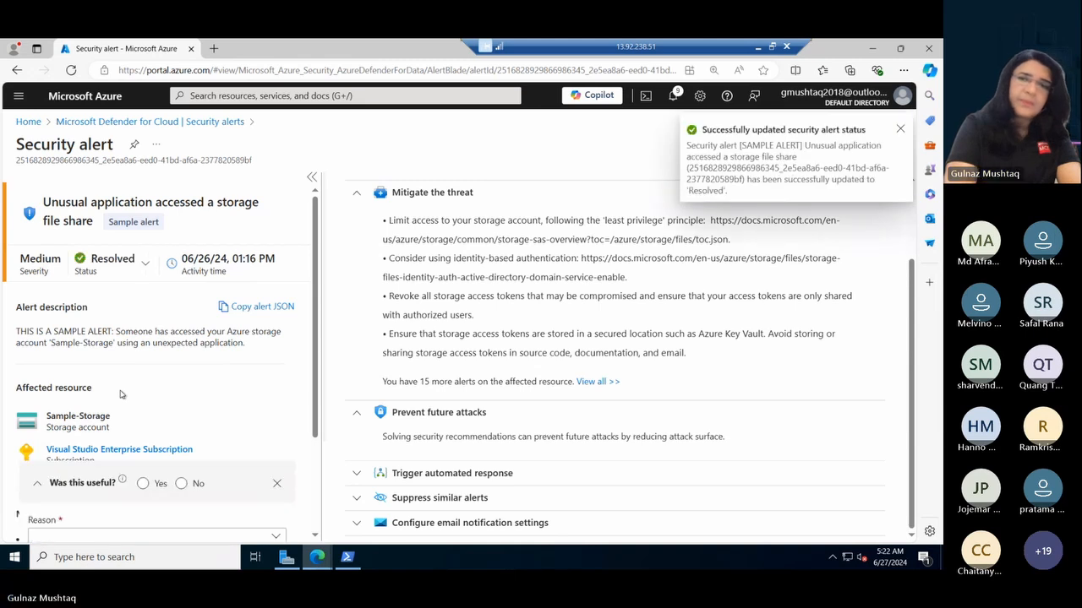